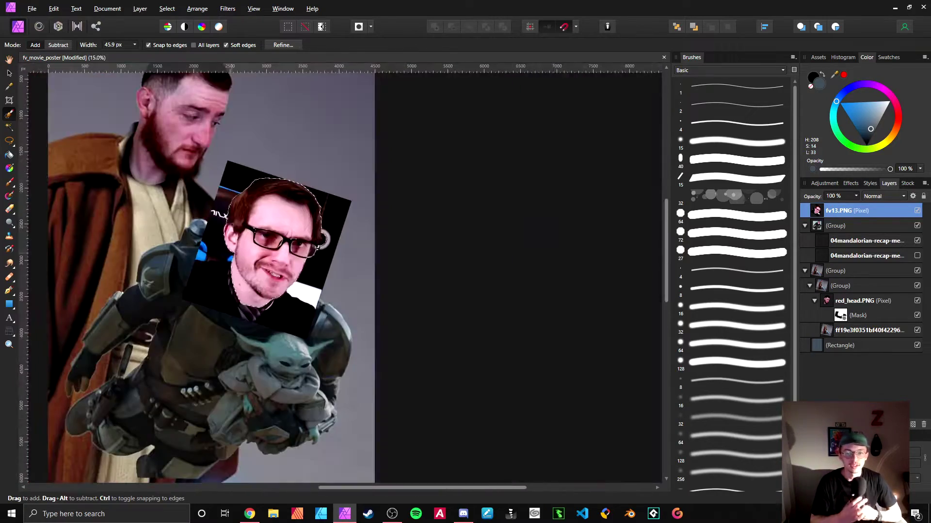
# Add a mask to the visible 04mandalorian-recap layer inside the group.
pyautogui.doubleClick(854, 211)
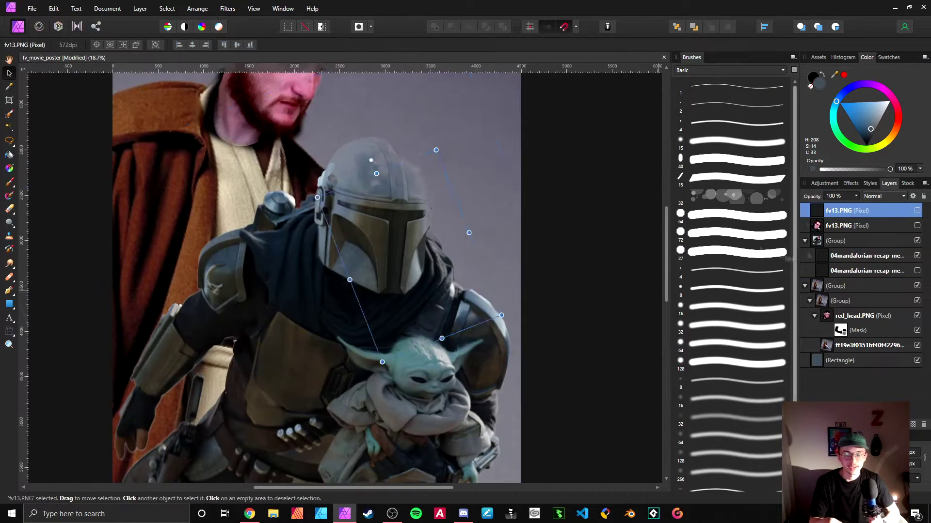
pyautogui.click(298, 345)
pyautogui.click(884, 256)
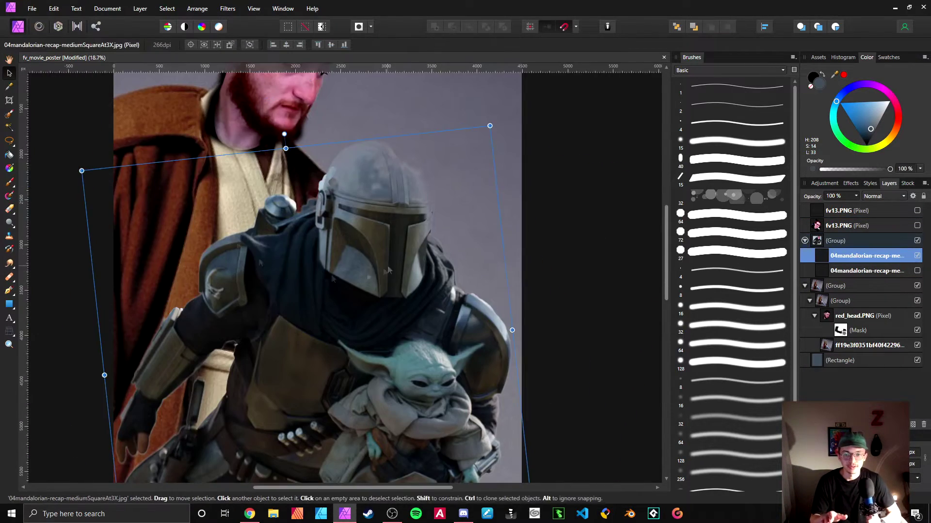
pyautogui.hotkey('ctrl', 'd')
pyautogui.click(849, 425)
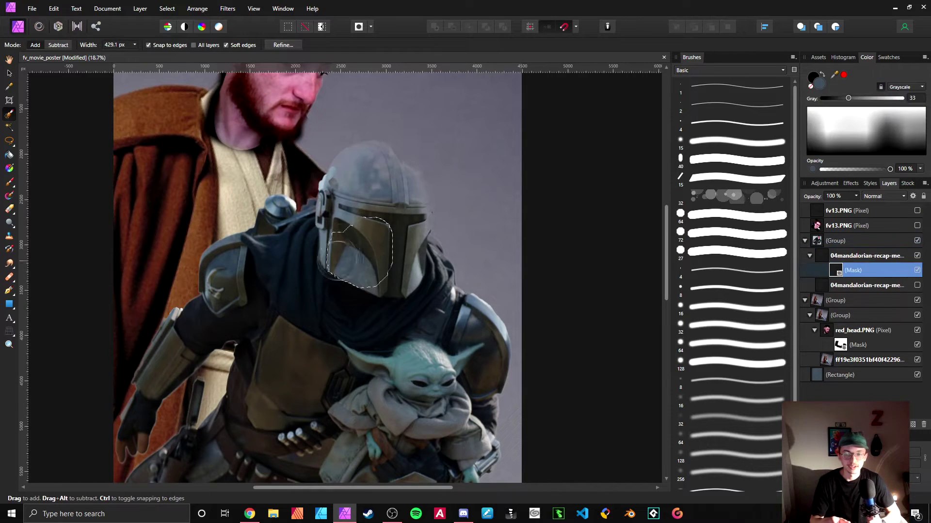
# Select the Mandalorian's helmet, trim the selection with the lasso in Subtract mode and hide the helmet on the mask.
pyautogui.moveTo(372, 254); pyautogui.dragTo(408, 138)
pyautogui.scroll(1, 408, 139)
pyautogui.scroll(2, 485, 119)
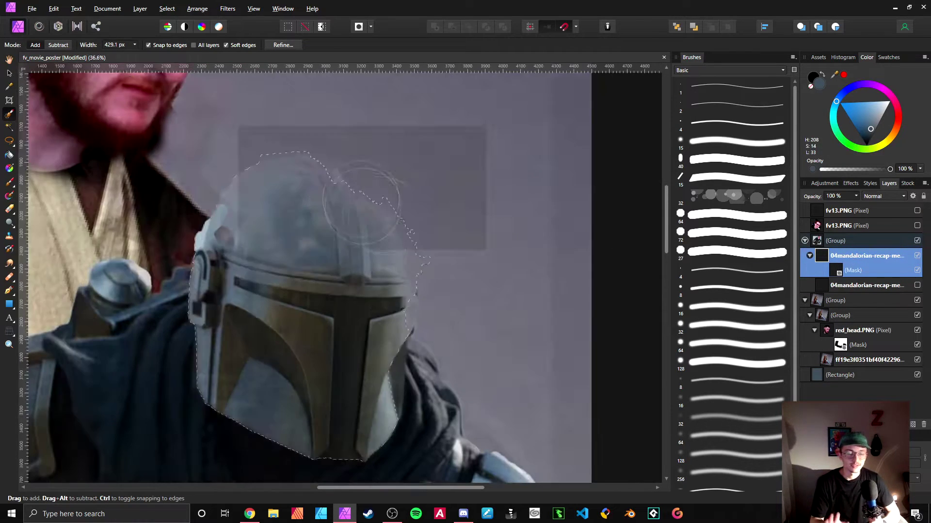
pyautogui.press('l')
pyautogui.scroll(2, 277, 156)
pyautogui.click(256, 164)
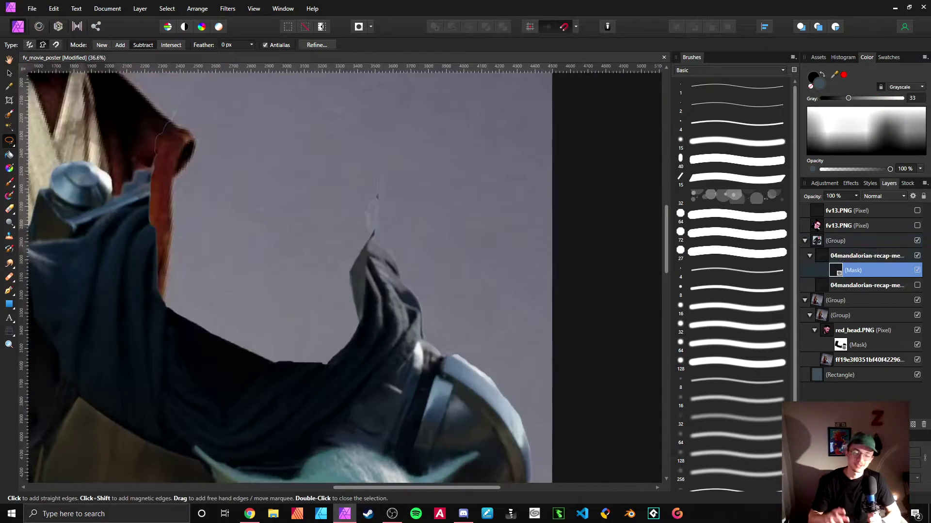
# Outline the leftover helmet fragments around the scarf with the lasso, clear them on the mask and deselect.
pyautogui.click(323, 369)
pyautogui.click(348, 343)
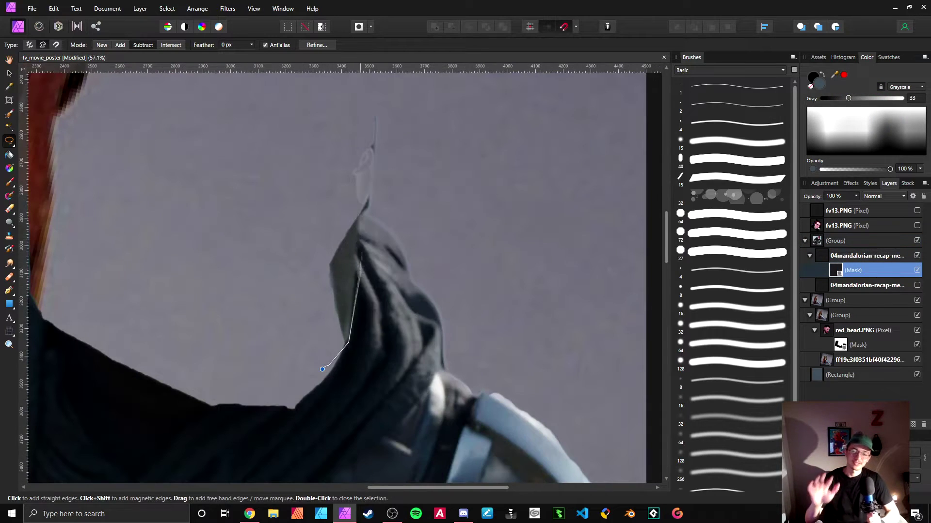
pyautogui.click(300, 391)
pyautogui.scroll(-1, 247, 182)
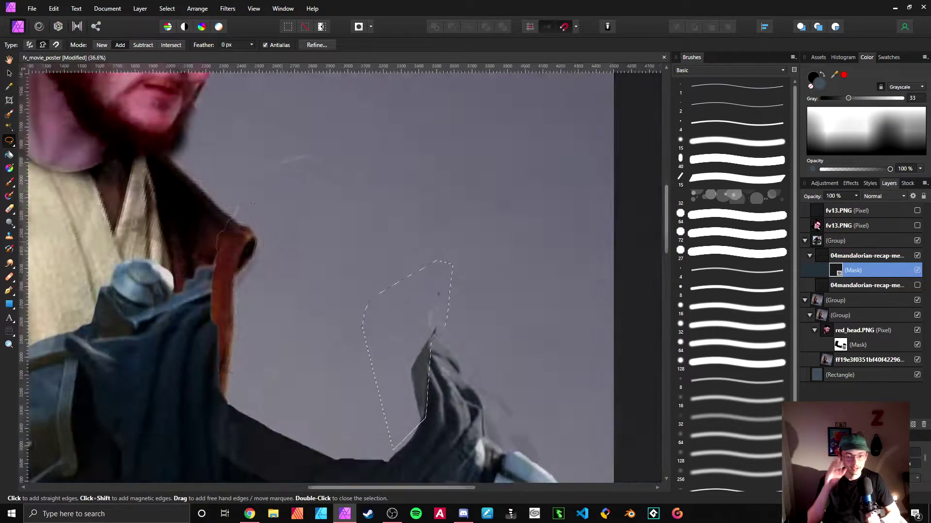
pyautogui.scroll(1, 247, 182)
pyautogui.click(218, 412)
pyautogui.scroll(-4, 346, 252)
pyautogui.press('Delete')
pyautogui.hotkey('ctrl', 'd')
pyautogui.scroll(-1, 369, 329)
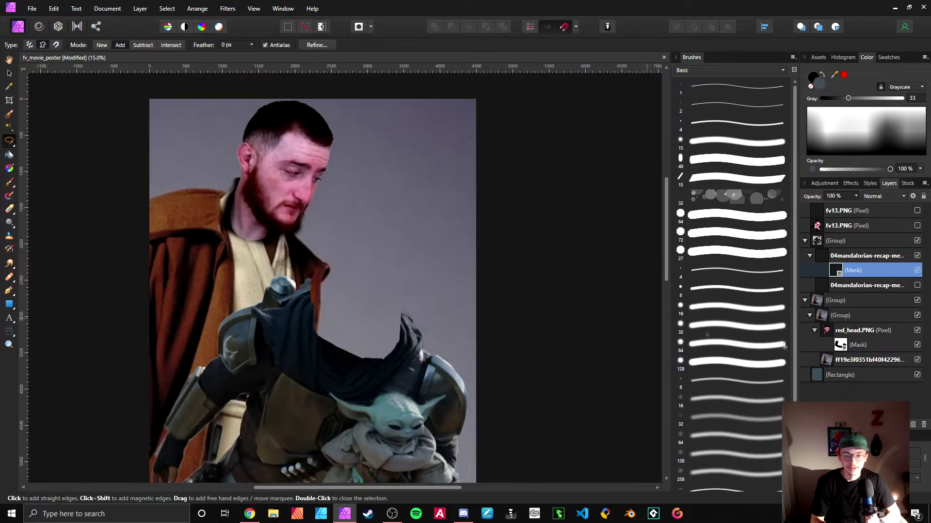
# Show the cut-out fv13.PNG face and place it over the Mandalorian's collar.
pyautogui.click(917, 210)
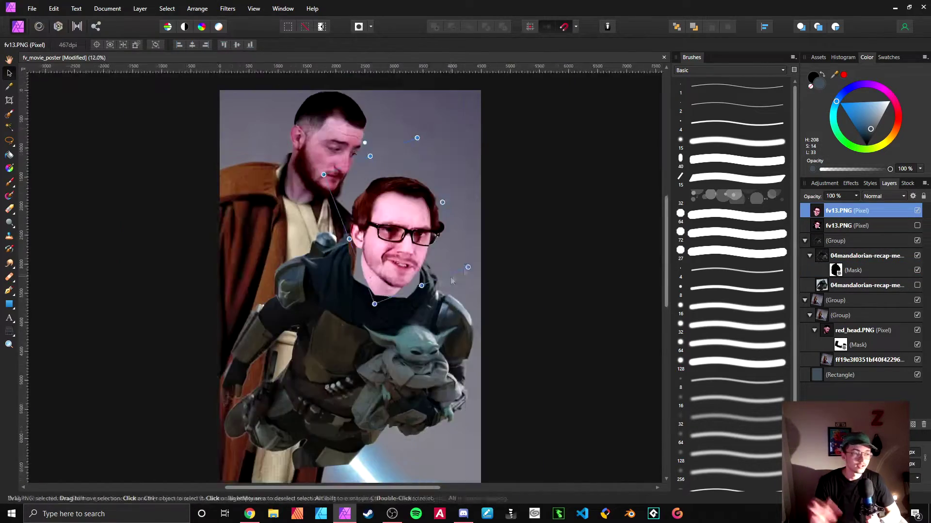
pyautogui.scroll(2, 377, 263)
pyautogui.click(378, 263)
pyautogui.moveTo(387, 310); pyautogui.dragTo(389, 304)
# Duplicate the masked Mandalorian layer, rasterize the copy and hide the masked original.
pyautogui.scroll(3, 411, 313)
pyautogui.click(412, 332)
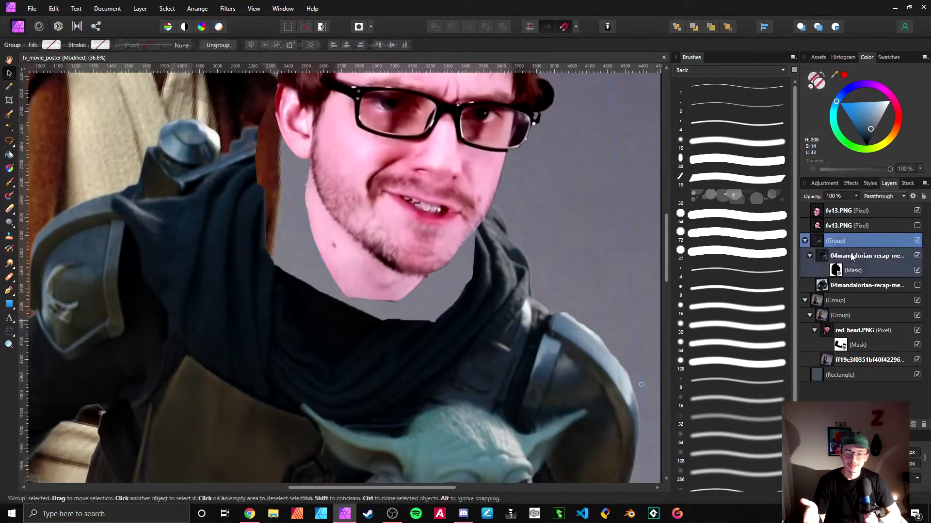
pyautogui.click(858, 256)
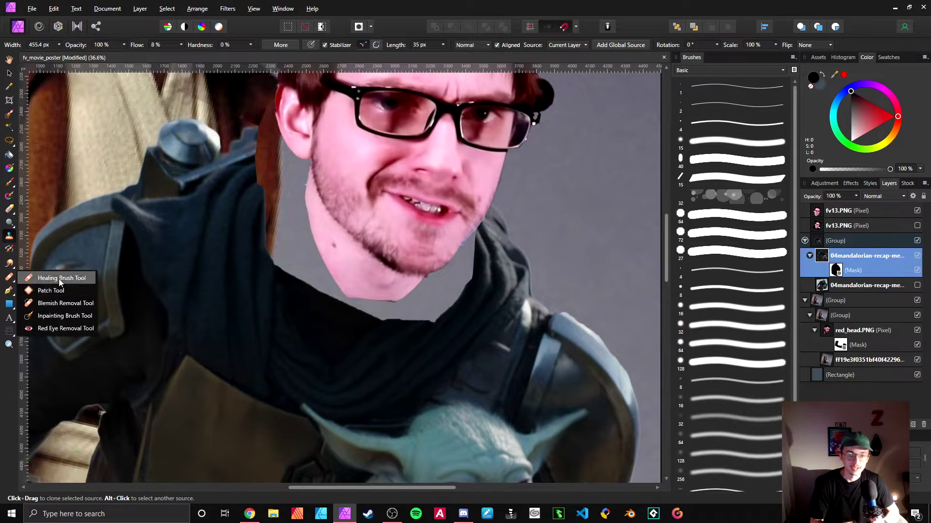
pyautogui.click(13, 280)
pyautogui.click(39, 290)
pyautogui.hotkey('ctrl', 'z')
pyautogui.rightClick(877, 256)
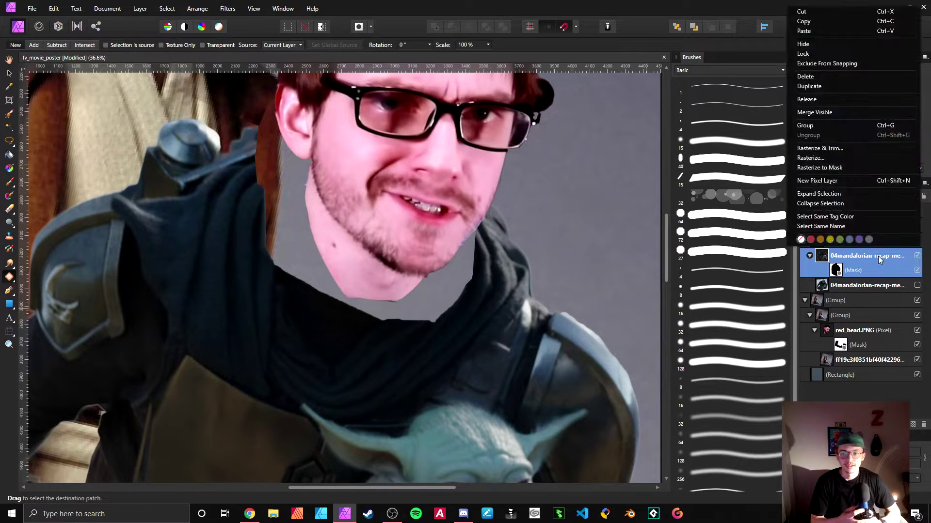
pyautogui.hotkey('ctrl', 'j')
pyautogui.rightClick(878, 258)
pyautogui.click(825, 172)
pyautogui.click(917, 271)
# Fill the gap between the chin and the far side of the scarf with dark fabric using the Patch tool.
pyautogui.scroll(1, 444, 323)
pyautogui.moveTo(439, 336); pyautogui.dragTo(503, 213)
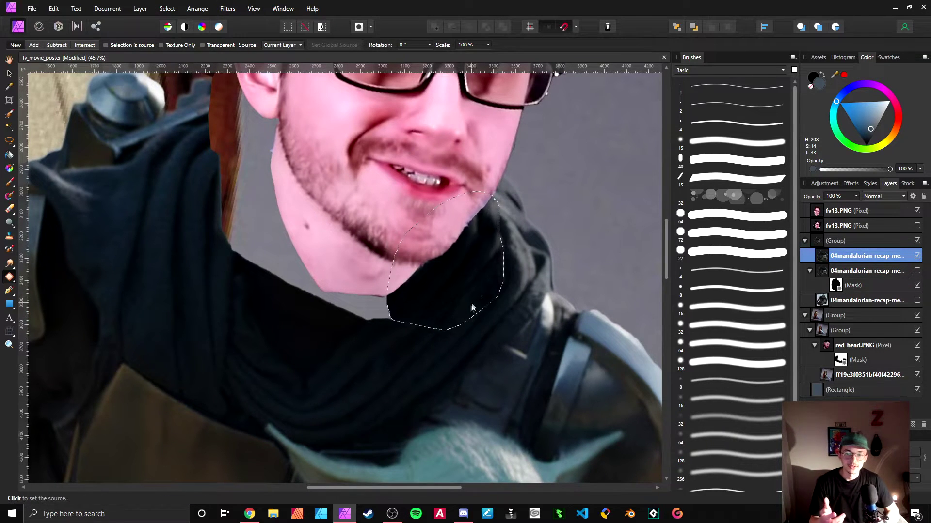
pyautogui.click(7, 73)
pyautogui.scroll(1, 257, 185)
pyautogui.click(10, 277)
pyautogui.scroll(1, 170, 271)
pyautogui.moveTo(213, 308)
pyautogui.mouseDown()
pyautogui.moveTo(204, 101)
pyautogui.moveTo(155, 144)
pyautogui.mouseUp()
pyautogui.hotkey('ctrl', 'z')
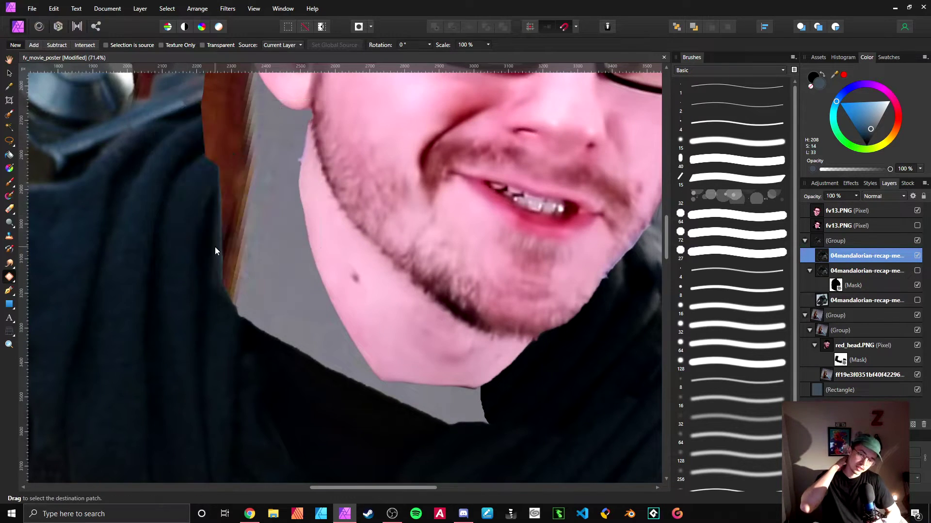
pyautogui.scroll(-2, 215, 246)
pyautogui.click(312, 413)
pyautogui.scroll(3, 272, 354)
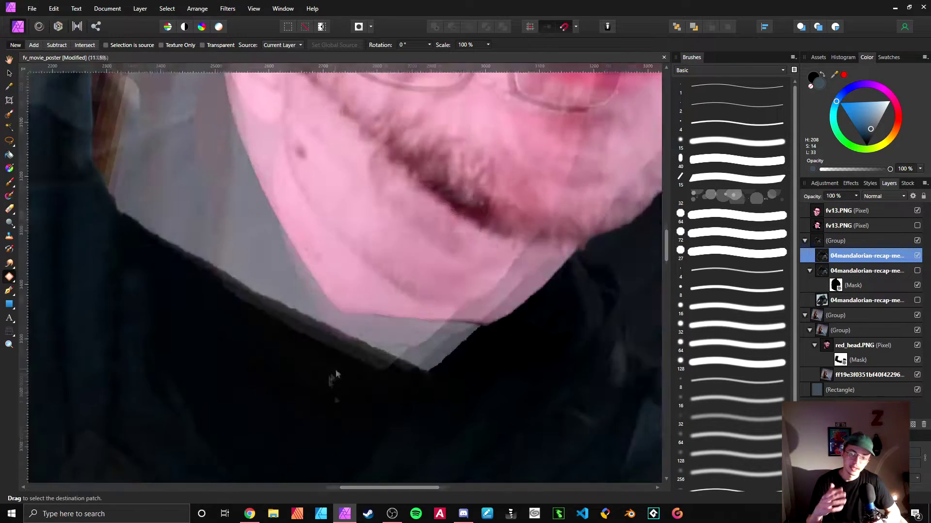
pyautogui.moveTo(364, 430); pyautogui.dragTo(111, 243)
pyautogui.hotkey('ctrl', 'z')
pyautogui.hotkey('ctrl', 'z')
# Patch the gap under the chin and along the lower neck with dark scarf fabric.
pyautogui.moveTo(399, 414)
pyautogui.mouseDown()
pyautogui.moveTo(488, 322)
pyautogui.moveTo(127, 229)
pyautogui.mouseUp()
pyautogui.click(214, 396)
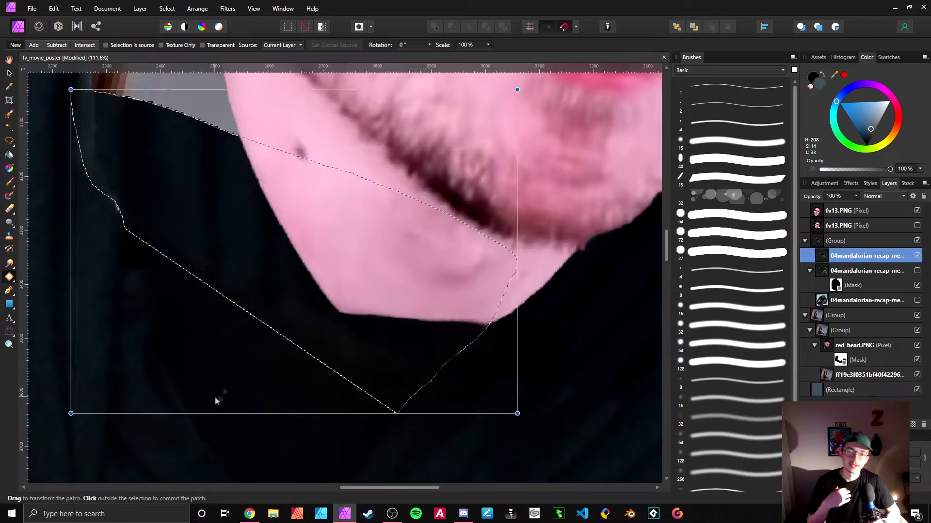
pyautogui.hotkey('ctrl', 'z')
pyautogui.scroll(-3, 69, 291)
pyautogui.hotkey('ctrl', 'z')
pyautogui.press('v')
pyautogui.scroll(-3, 73, 294)
pyautogui.scroll(2, 233, 233)
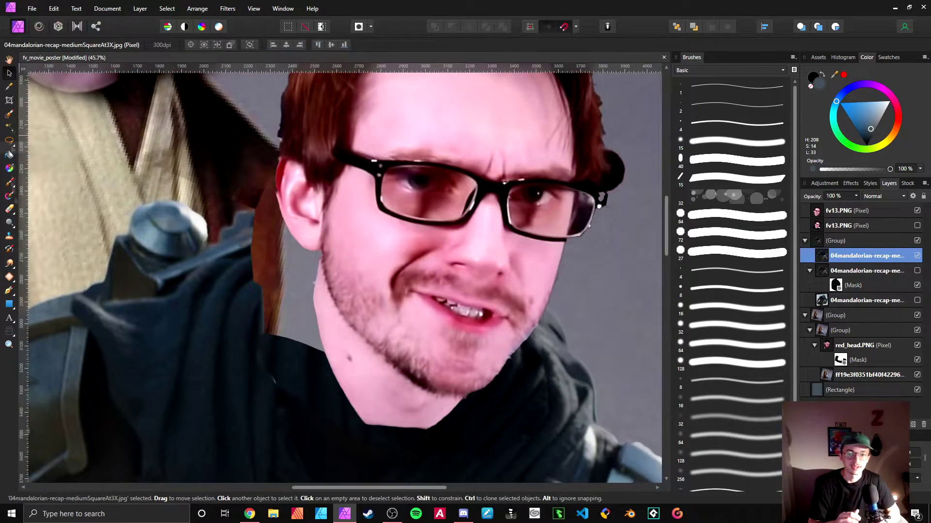
# Patch the remaining gap between the scarf and the neck, below the ear, with scarf fabric.
pyautogui.click(9, 277)
pyautogui.scroll(1, 325, 325)
pyautogui.moveTo(241, 341); pyautogui.dragTo(331, 270)
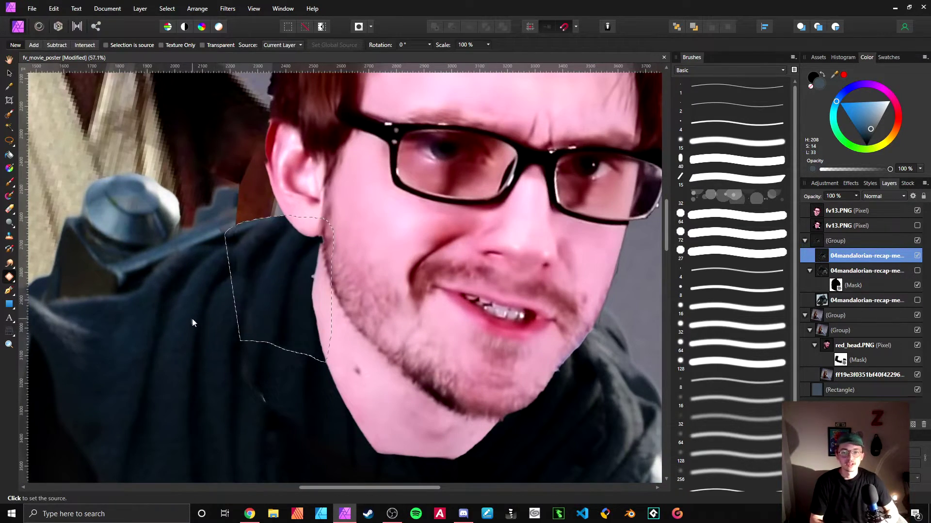
pyautogui.click(208, 319)
pyautogui.press('v')
pyautogui.scroll(-4, 213, 271)
pyautogui.scroll(-2, 368, 242)
# Adjust the fv13.PNG head's size and position so the neck sits inside the scarf collar.
pyautogui.click(347, 238)
pyautogui.scroll(-2, 300, 237)
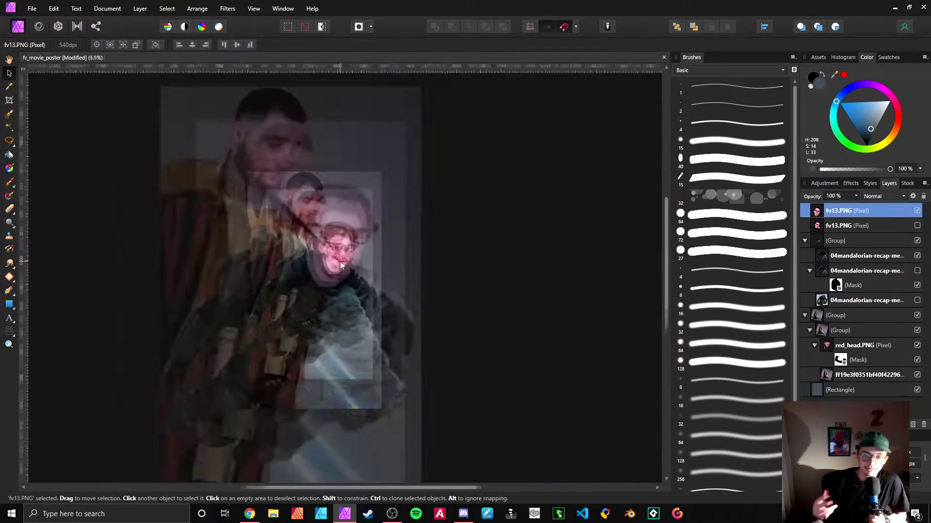
pyautogui.scroll(3, 314, 225)
pyautogui.moveTo(355, 262); pyautogui.dragTo(361, 261)
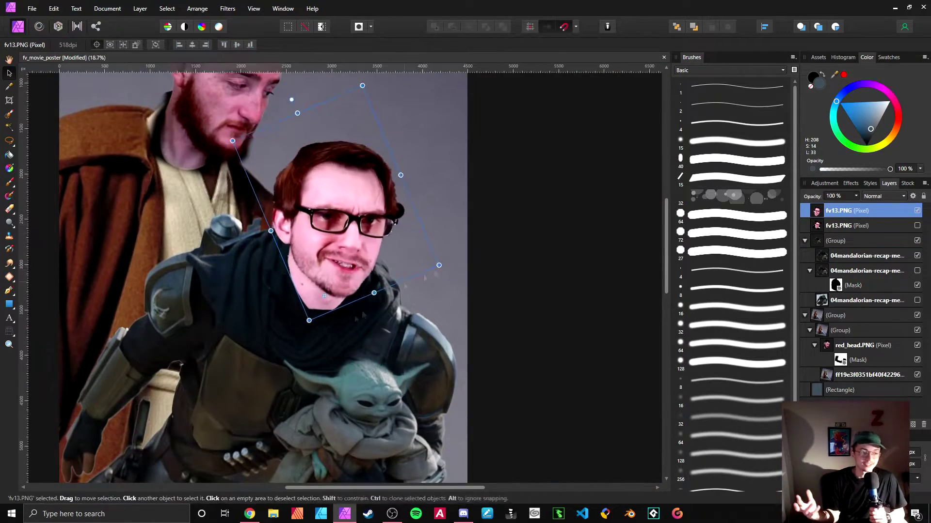
pyautogui.scroll(-3, 361, 238)
pyautogui.click(306, 326)
pyautogui.scroll(3, 335, 257)
# Add a mask to the fv13.PNG head and softly erase the lower neck edge where it meets the scarf.
pyautogui.click(351, 257)
pyautogui.scroll(6, 351, 257)
pyautogui.click(848, 425)
pyautogui.press('e')
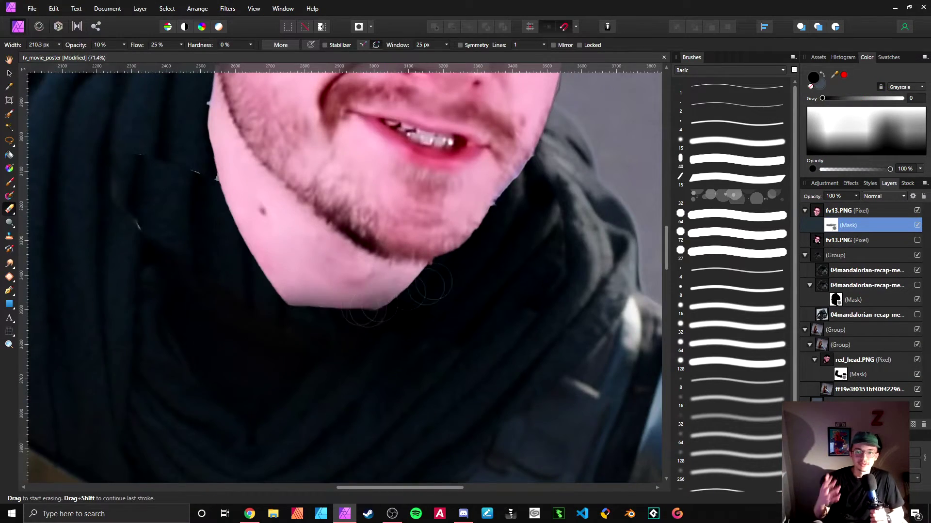
pyautogui.scroll(-4, 388, 290)
pyautogui.moveTo(294, 181); pyautogui.dragTo(324, 267)
pyautogui.scroll(-4, 337, 272)
pyautogui.press('v')
pyautogui.click(271, 193)
pyautogui.scroll(3, 297, 195)
pyautogui.click(400, 234)
pyautogui.scroll(-3, 399, 234)
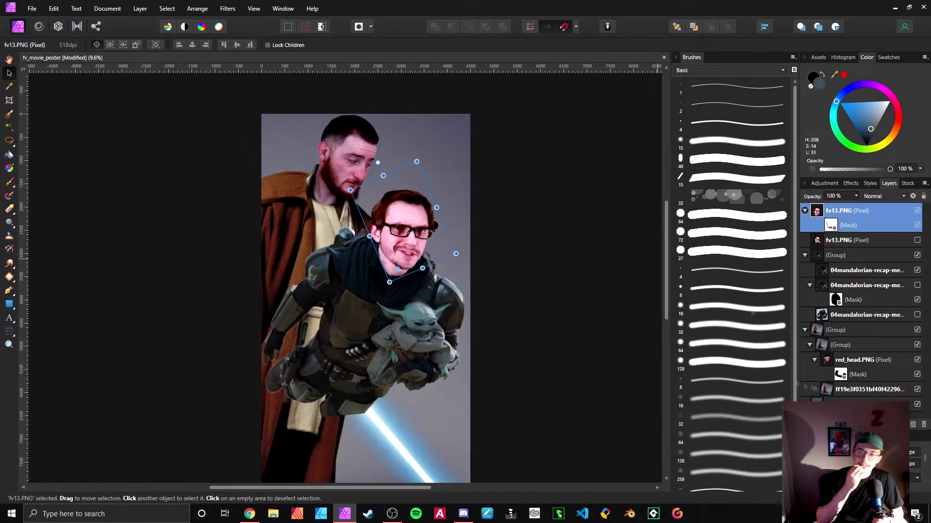
pyautogui.click(860, 425)
pyautogui.click(778, 188)
pyautogui.hotkey('ctrl', 'z')
# Add a Levels adjustment above the fv13.PNG head and raise its black level.
pyautogui.click(859, 425)
pyautogui.click(781, 190)
pyautogui.click(464, 339)
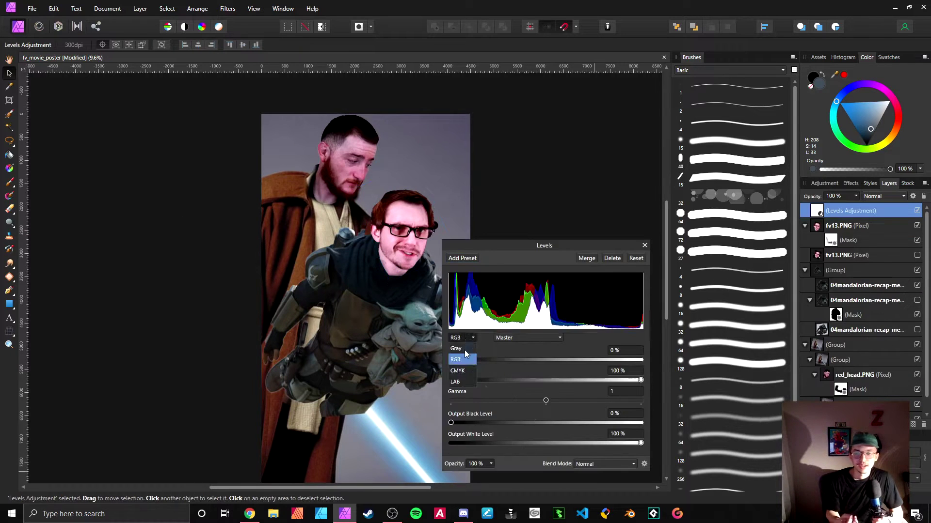
pyautogui.press('Down')
pyautogui.moveTo(451, 359); pyautogui.dragTo(477, 360)
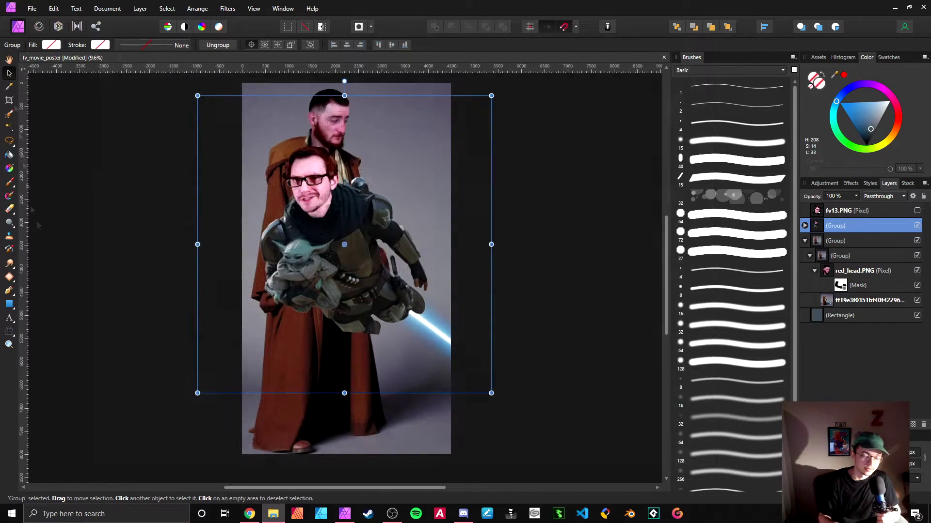
# Switch to the Snipping Tool.
pyautogui.click(37, 9)
pyautogui.click(68, 216)
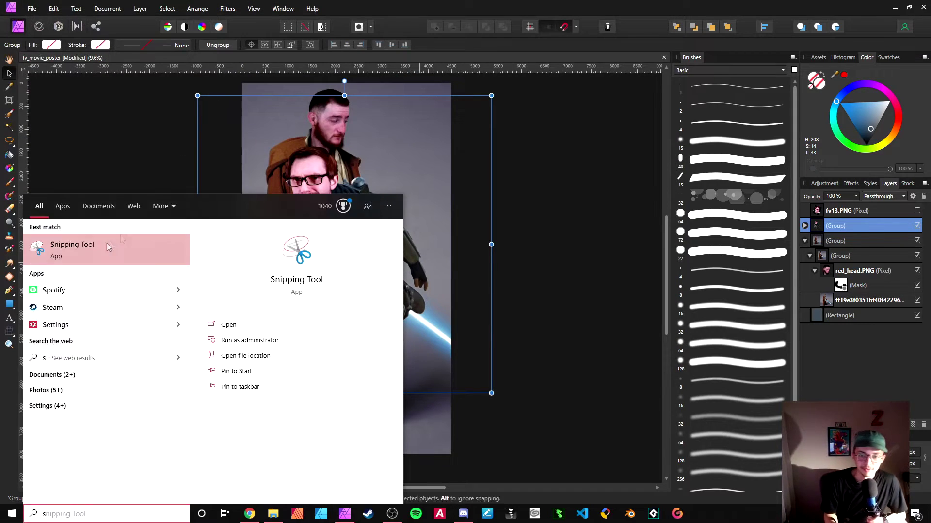
pyautogui.press('Return')
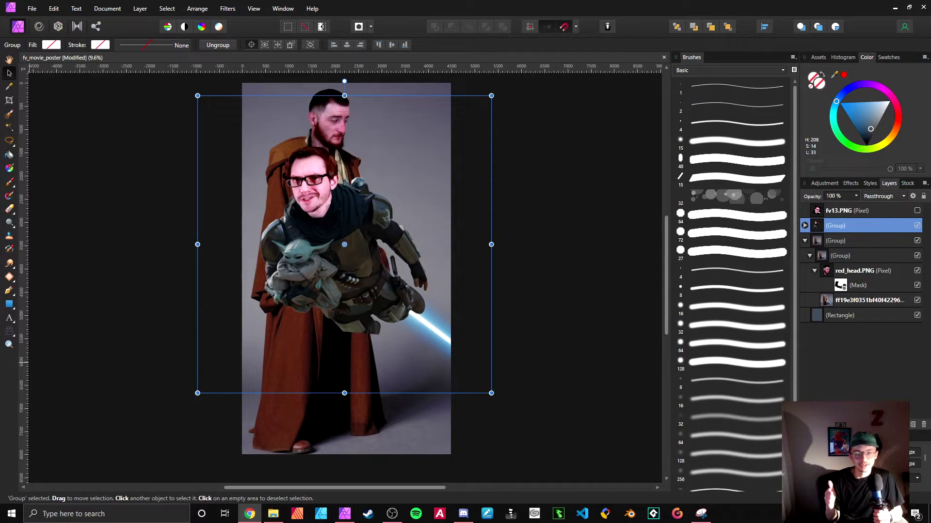
# Select the group holding the robed Jedi figure.
pyautogui.click(835, 240)
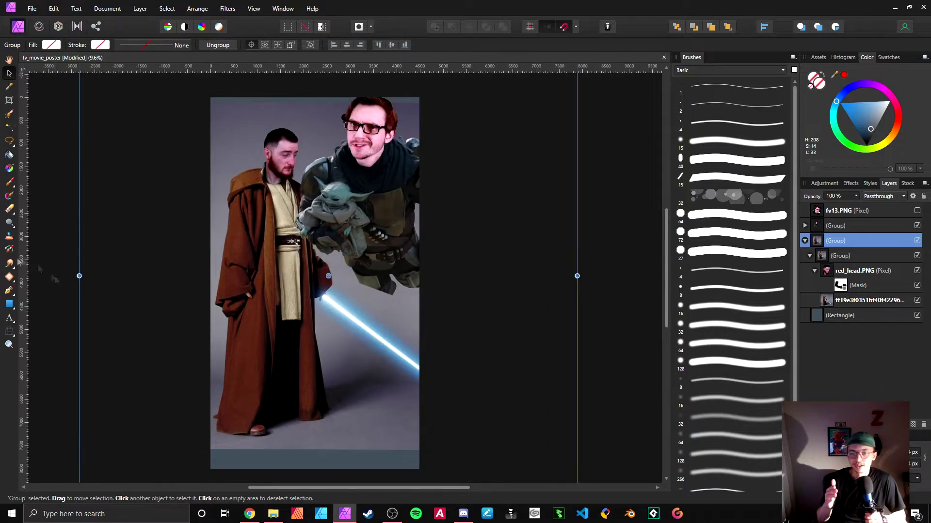
# Refine the selection around the hair of the man in download (7).jfif with the matte brush and apply it.
pyautogui.press('w')
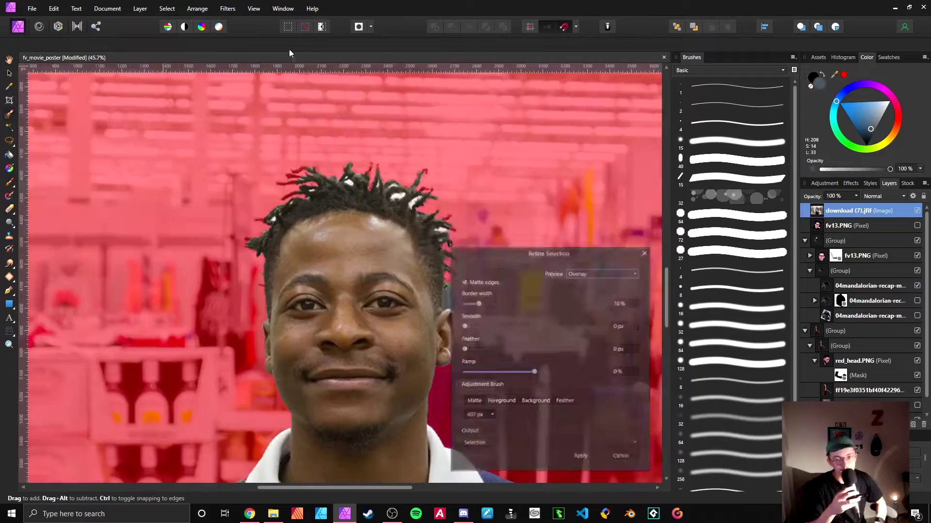
pyautogui.moveTo(330, 184); pyautogui.dragTo(400, 207)
pyautogui.click(581, 456)
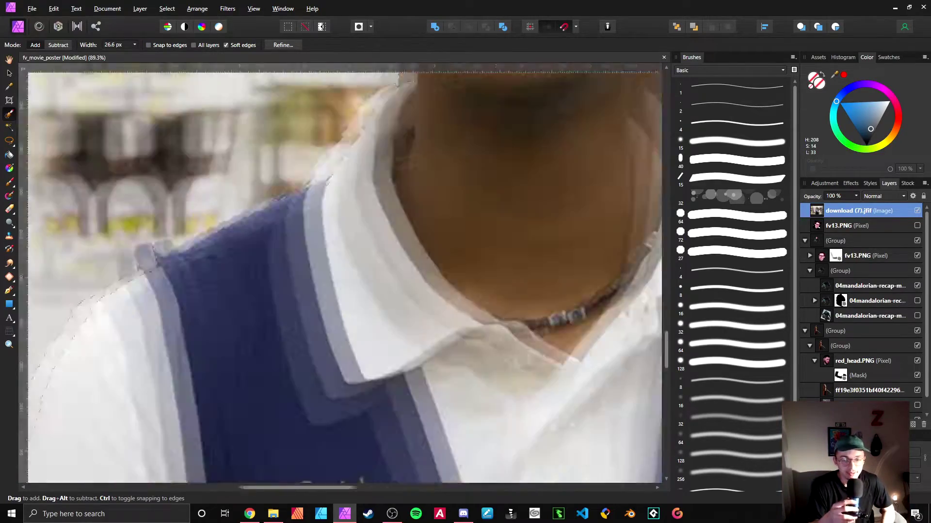
# Duplicate the selected man from download (7).jfif onto his own layer.
pyautogui.rightClick(848, 211)
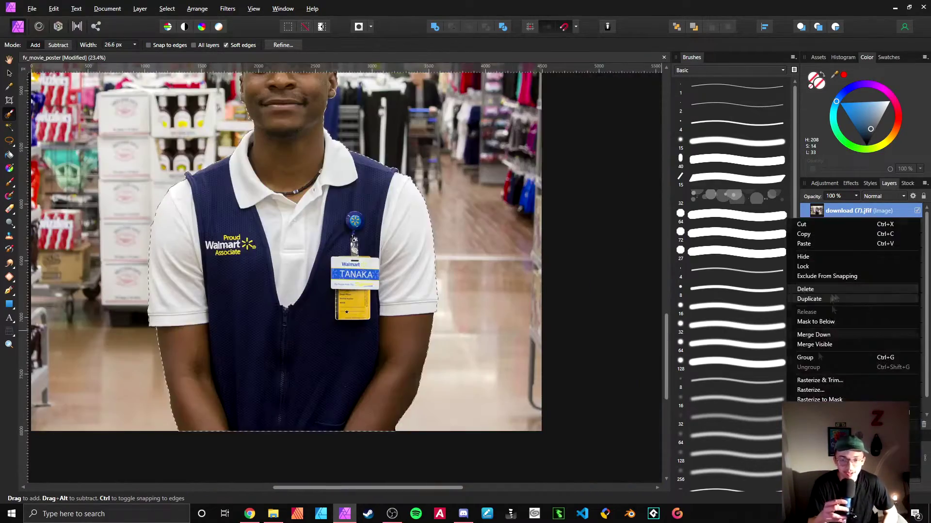
pyautogui.click(824, 293)
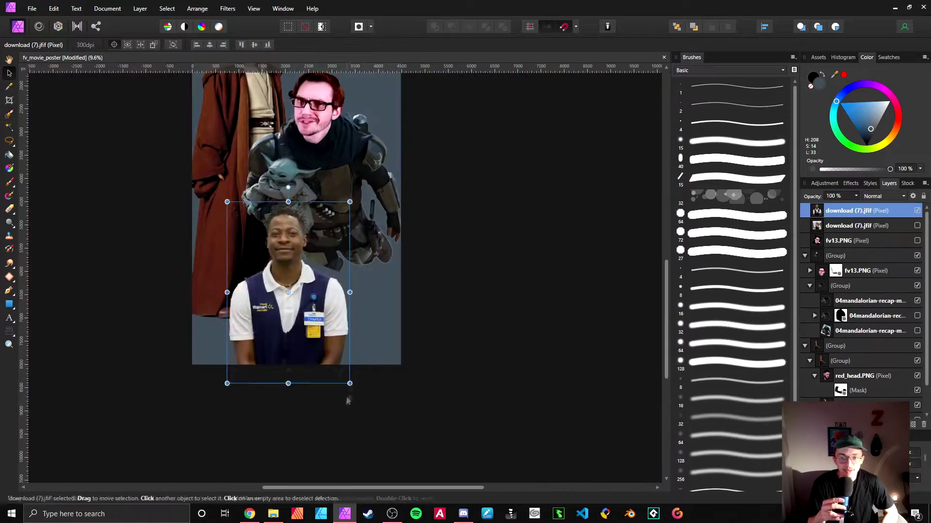
pyautogui.scroll(3, 492, 368)
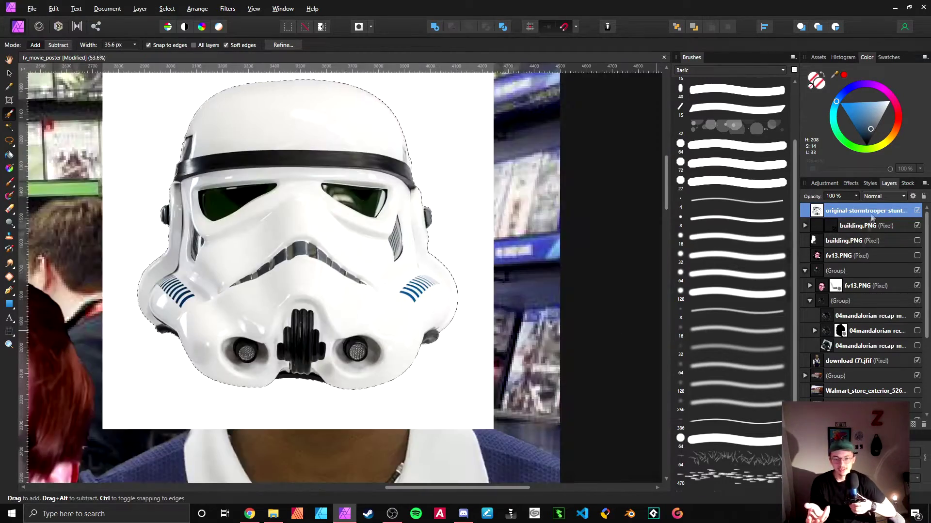
# Duplicate the selected stormtrooper helmet onto its own layer.
pyautogui.hotkey('ctrl', 'j')
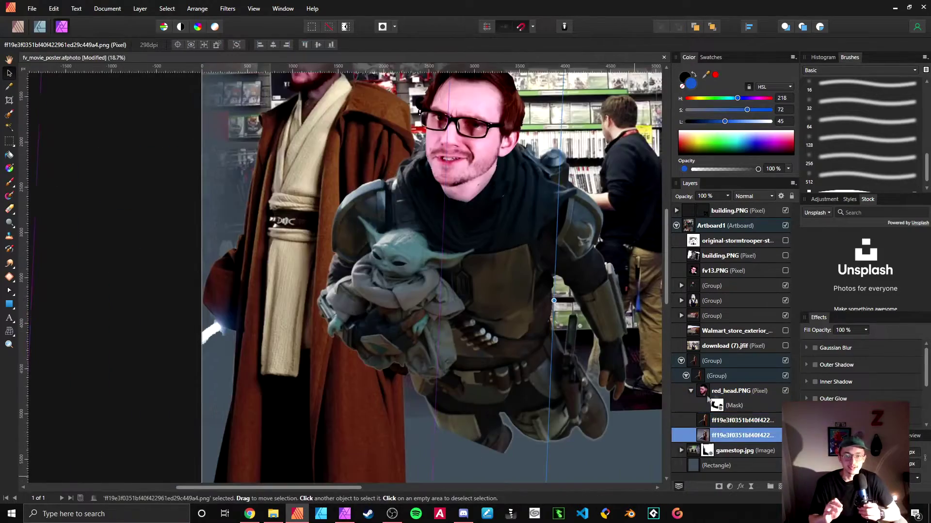
# Add a mask to the lower ff19e3f0351bf40f422961ed29c449a4.png layer and get the eraser ready for it.
pyautogui.click(719, 487)
pyautogui.press('e')
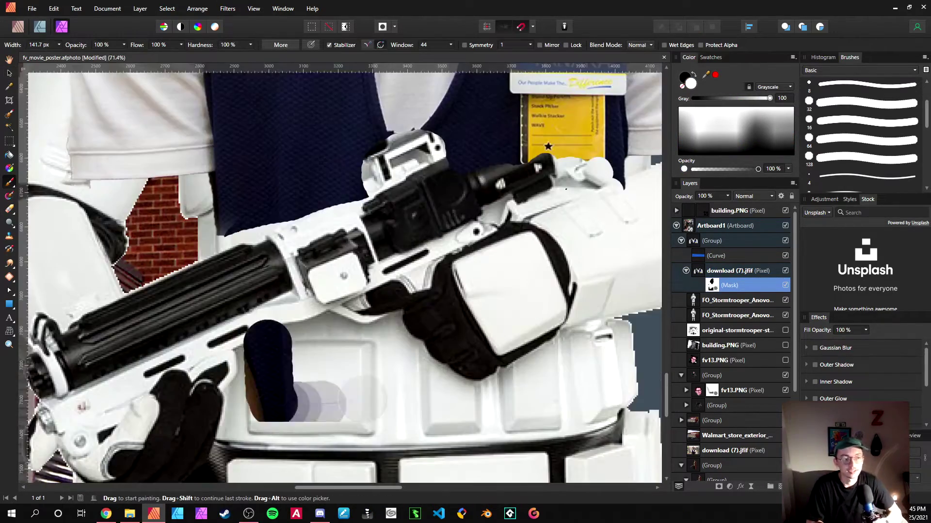
# Paint white on the download (7).jfif mask to reveal the navy vest below the rifle and around the gloved hand.
pyautogui.moveTo(291, 373); pyautogui.dragTo(333, 348)
pyautogui.moveTo(519, 341); pyautogui.dragTo(497, 391)
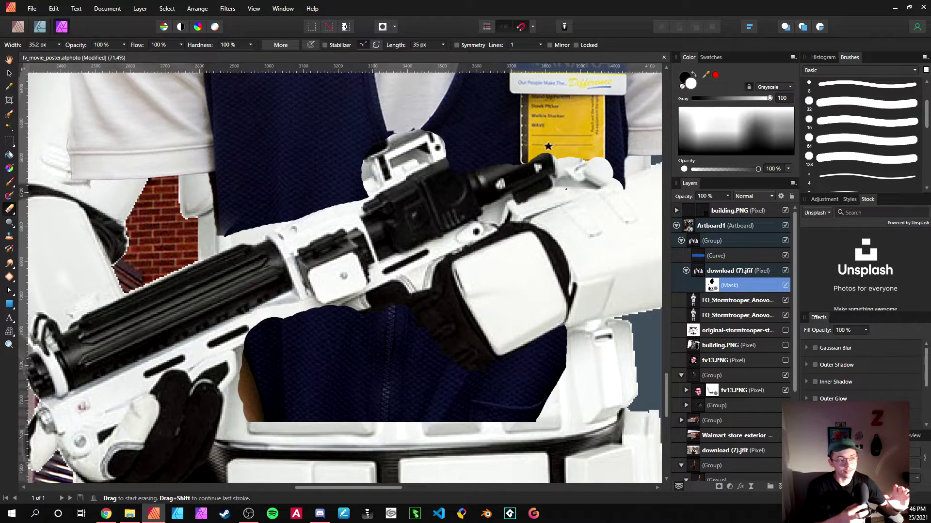
# Lower the download (7).jfif layer's opacity to 83% and return to editing its mask.
pyautogui.click(731, 271)
pyautogui.click(727, 196)
pyautogui.hotkey('ctrl', 'z')
pyautogui.moveTo(728, 206)
pyautogui.mouseDown()
pyautogui.moveTo(702, 206)
pyautogui.moveTo(717, 206)
pyautogui.mouseUp()
pyautogui.click(729, 285)
pyautogui.click(727, 197)
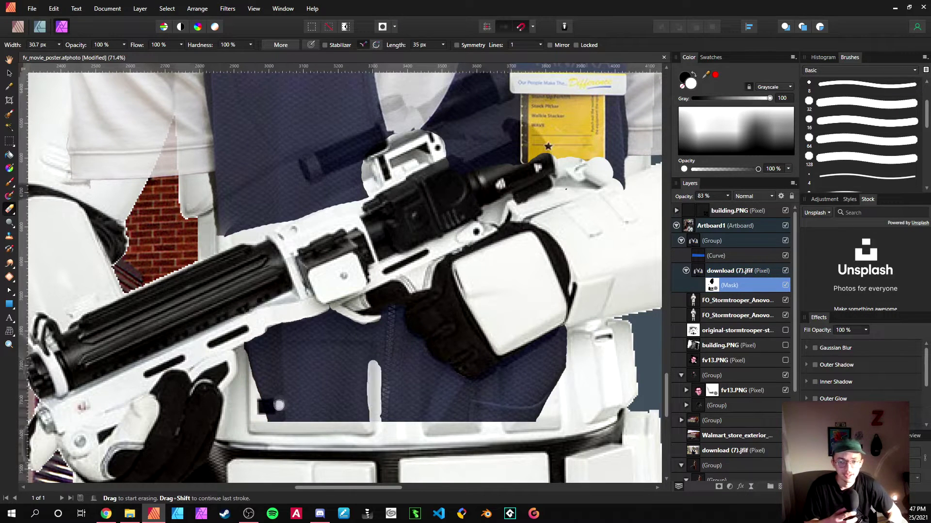
# Mask away the navy vest where it covers the stormtrooper's white belt pouches below the rifle.
pyautogui.moveTo(360, 392); pyautogui.dragTo(361, 358)
pyautogui.scroll(-3, 376, 333)
pyautogui.scroll(6, 325, 337)
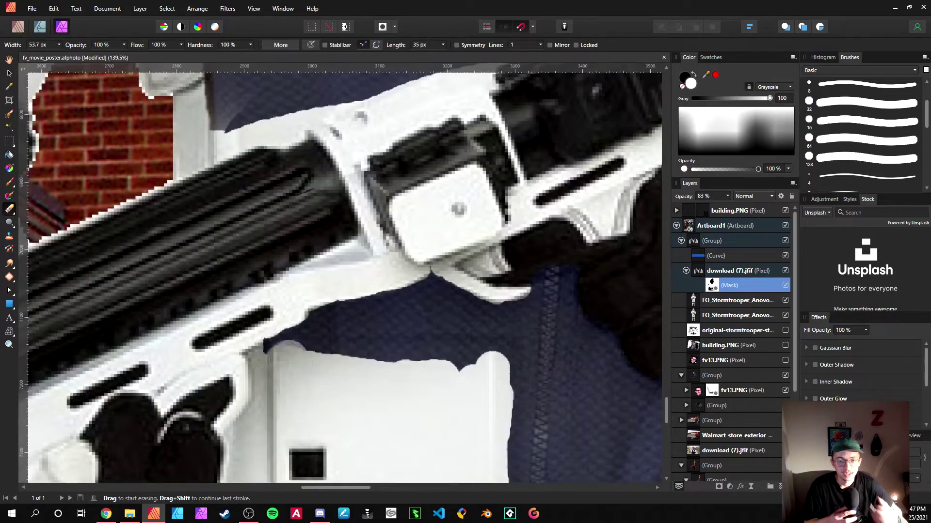
pyautogui.scroll(-6, 508, 369)
pyautogui.scroll(5, 348, 254)
pyautogui.press('x')
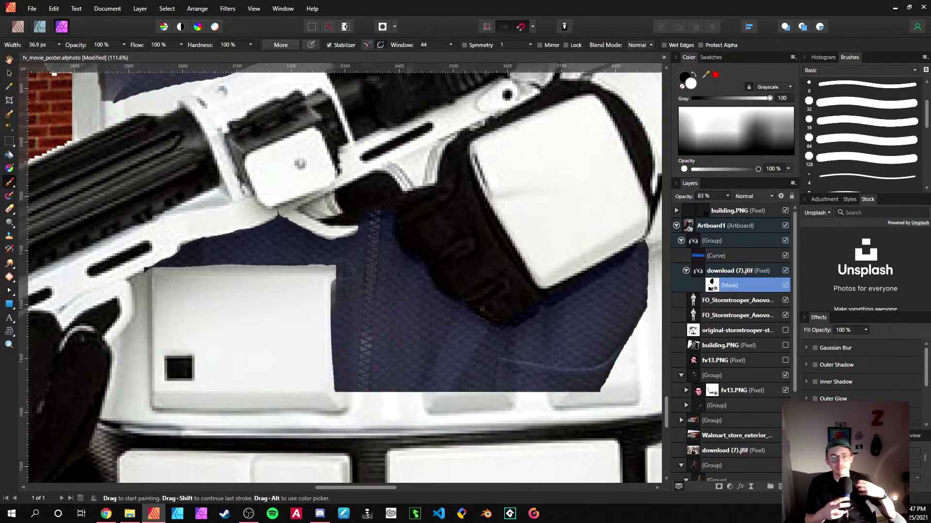
pyautogui.scroll(-5, 347, 349)
pyautogui.scroll(4, 361, 334)
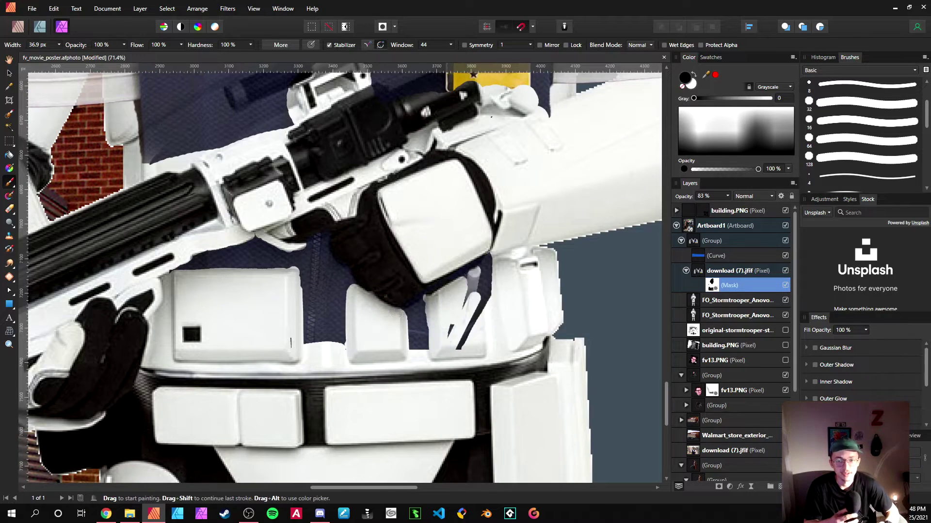
# Touch up the vest's edge beside the large belt pouch on the mask with a soft brush.
pyautogui.scroll(-4, 422, 341)
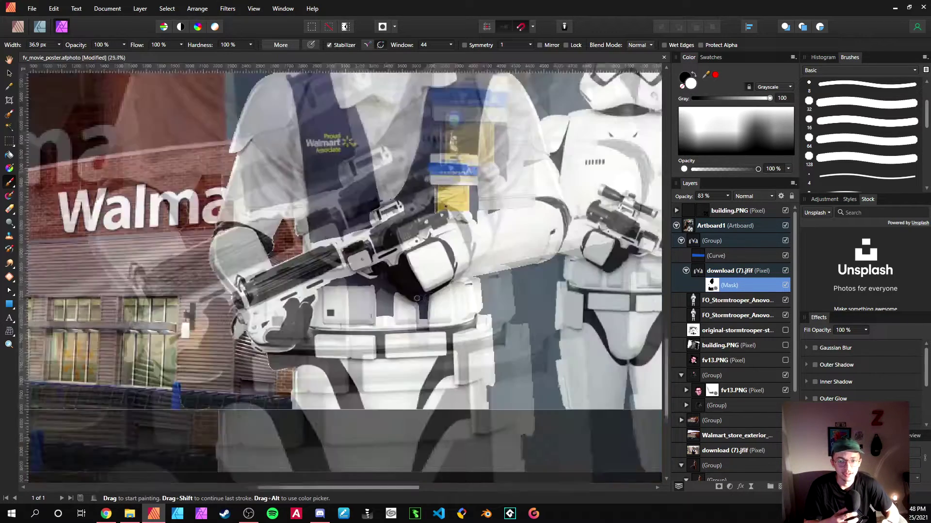
pyautogui.scroll(7, 380, 354)
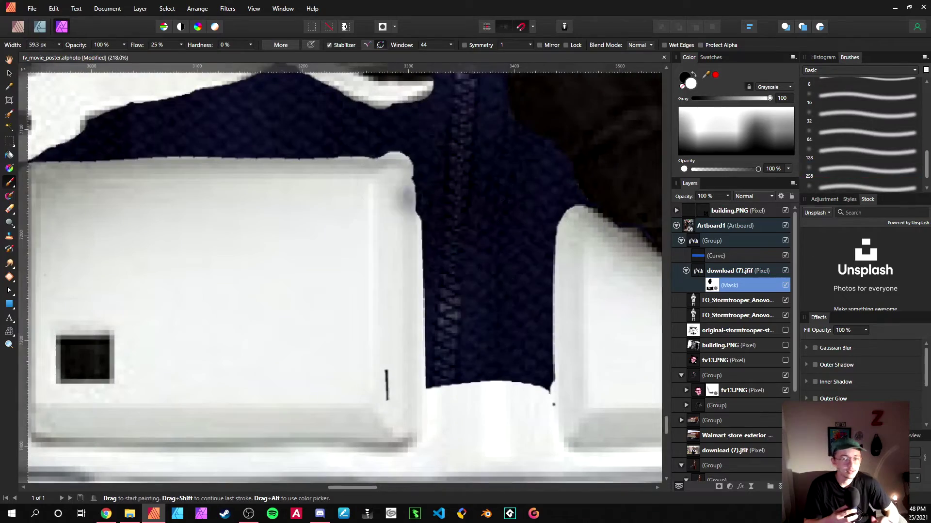
pyautogui.click(866, 170)
pyautogui.moveTo(406, 179); pyautogui.dragTo(410, 215)
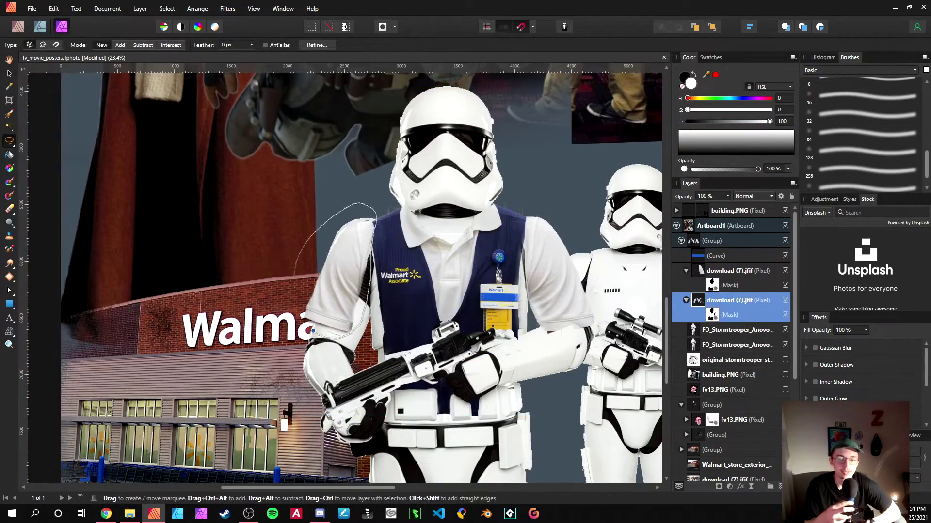
# Lasso the shirt sleeve nearest the Walmart building, duplicate it onto its own layer, and delete that area from the original layer's mask.
pyautogui.moveTo(312, 331); pyautogui.dragTo(314, 332)
pyautogui.hotkey('ctrl', 'j')
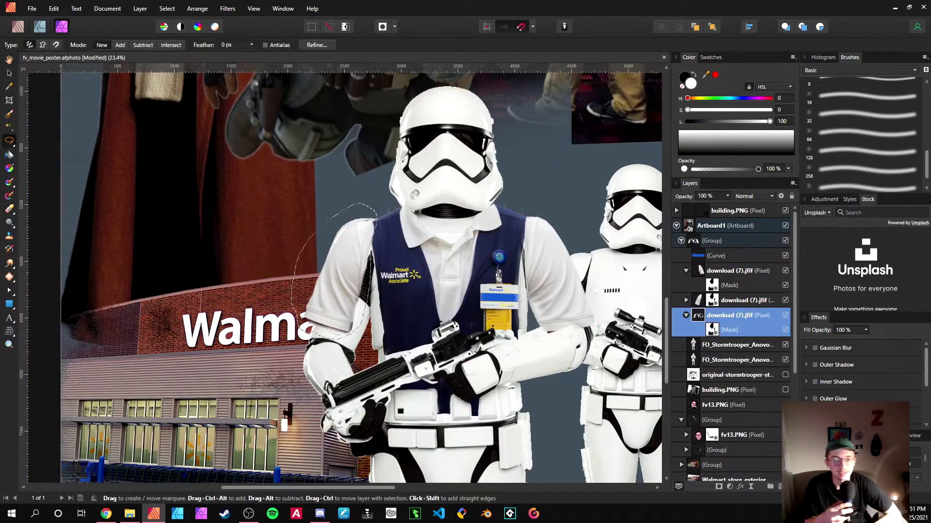
pyautogui.click(729, 330)
pyautogui.press('Delete')
# Deselect and mesh-warp the duplicated sleeve to fit the stormtrooper's shoulder and upper arm.
pyautogui.click(743, 300)
pyautogui.hotkey('ctrl', 'd')
pyautogui.press('v')
pyautogui.scroll(4, 358, 235)
pyautogui.click(10, 332)
pyautogui.scroll(-2, 452, 250)
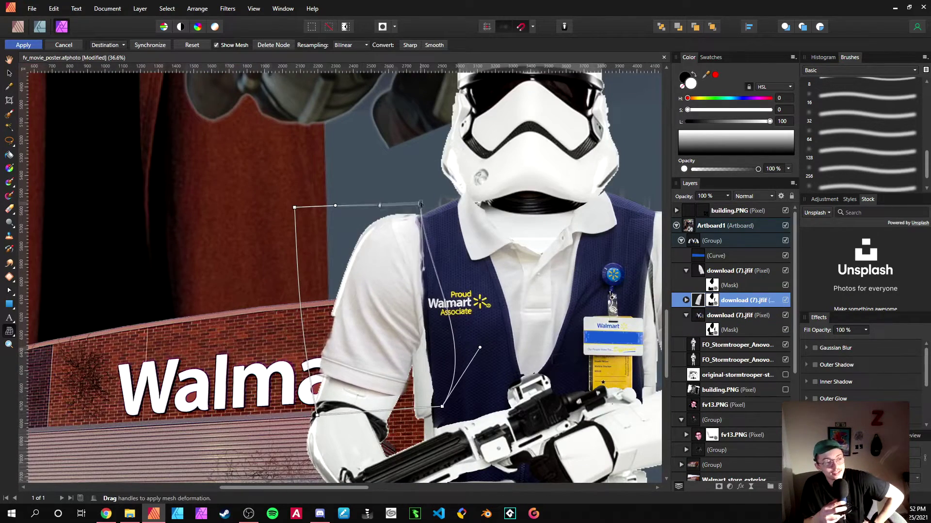
# Erase the fringe along the warped sleeve's outer edge with a smaller soft eraser.
pyautogui.scroll(2, 342, 318)
pyautogui.press('[')
pyautogui.press('[')
pyautogui.press('[')
pyautogui.press('[')
pyautogui.press('[')
pyautogui.moveTo(335, 320); pyautogui.dragTo(310, 402)
pyautogui.scroll(-3, 305, 388)
pyautogui.scroll(4, 358, 259)
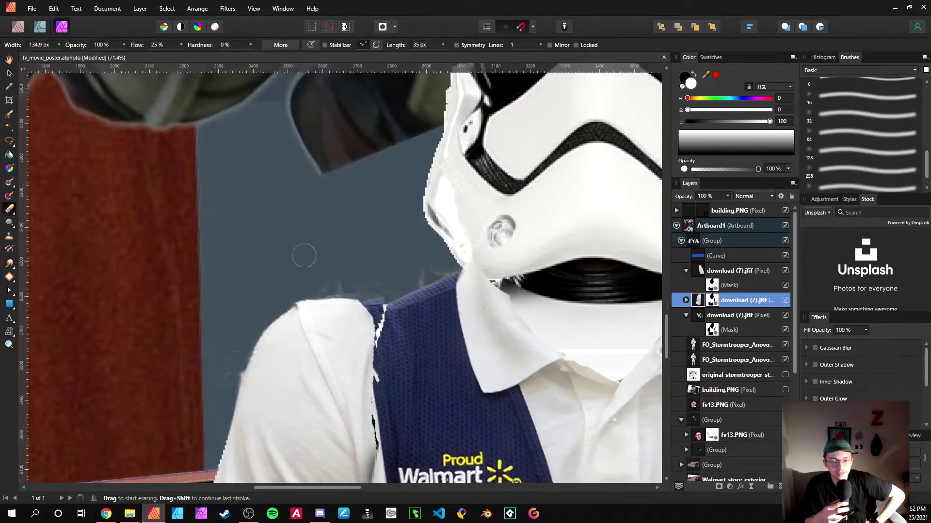
pyautogui.moveTo(239, 370); pyautogui.dragTo(228, 407)
pyautogui.scroll(6, 873, 156)
pyautogui.scroll(-3, 388, 272)
pyautogui.scroll(3, 325, 393)
# Erase the lower part of the building-side sleeve with a hard eraser to uncover the white arm armour.
pyautogui.press(']')
pyautogui.press(']')
pyautogui.press(']')
pyautogui.press(']')
pyautogui.press(']')
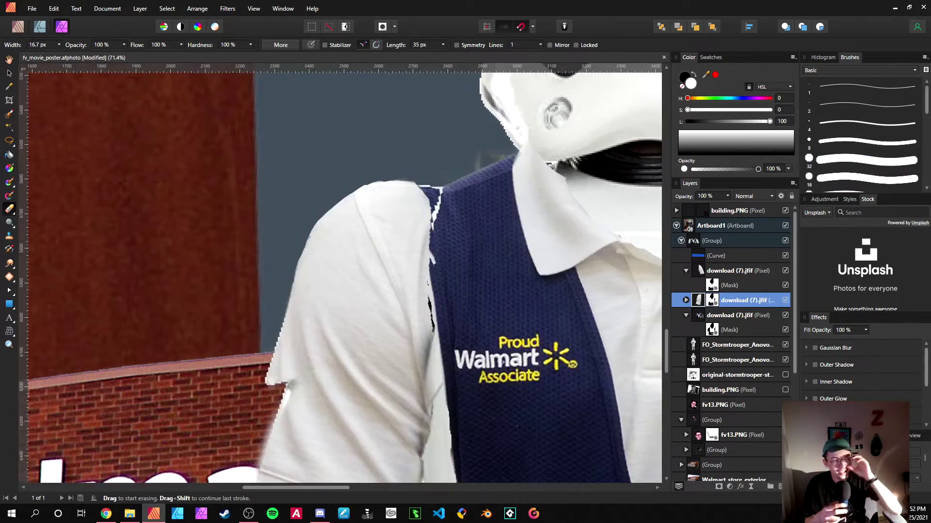
pyautogui.moveTo(293, 379); pyautogui.dragTo(312, 379)
pyautogui.scroll(-7, 364, 312)
pyautogui.scroll(6, 362, 330)
pyautogui.moveTo(303, 339); pyautogui.dragTo(323, 414)
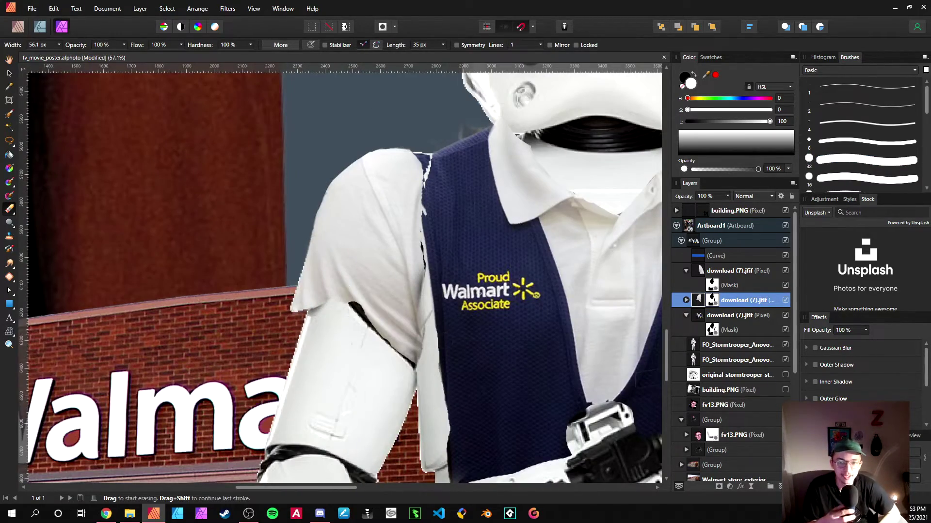
# Nudge the opposite shirt sleeve slightly toward the vest so it sits on the shoulder.
pyautogui.scroll(-3, 368, 284)
pyautogui.press('v')
pyautogui.click(468, 272)
pyautogui.moveTo(475, 272); pyautogui.dragTo(460, 269)
pyautogui.click(686, 271)
pyautogui.scroll(3, 500, 234)
pyautogui.moveTo(436, 239); pyautogui.dragTo(429, 238)
pyautogui.click(700, 301)
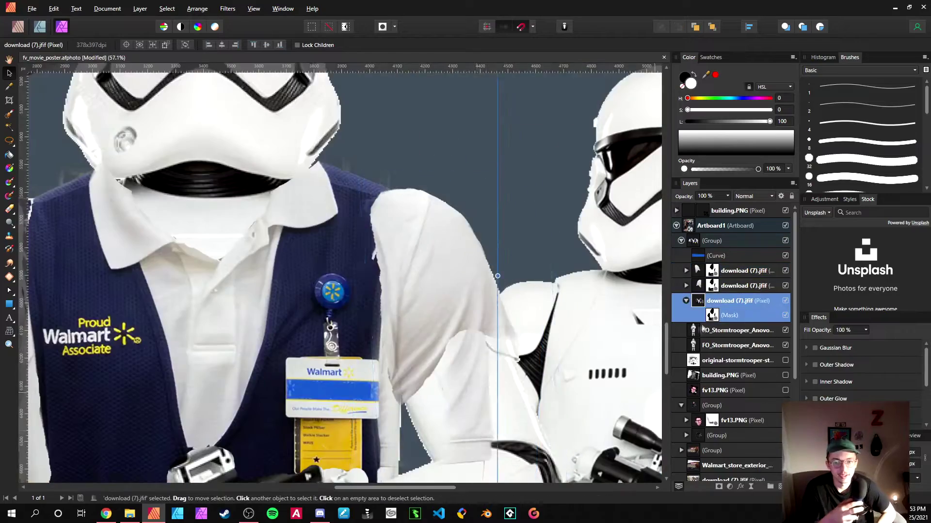
pyautogui.press('e')
pyautogui.scroll(-2, 428, 372)
pyautogui.scroll(-2, 440, 199)
pyautogui.press('v')
pyautogui.click(209, 243)
pyautogui.scroll(4, 201, 204)
pyautogui.press('e')
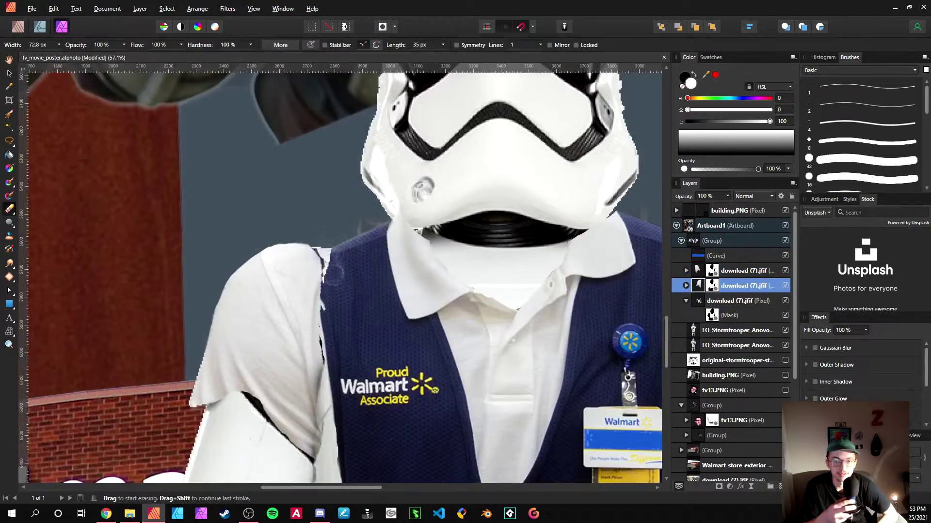
# Add an Exposure adjustment and lower its exposure to darken the image.
pyautogui.press('v')
pyautogui.click(460, 267)
pyautogui.scroll(-2, 576, 238)
pyautogui.click(730, 486)
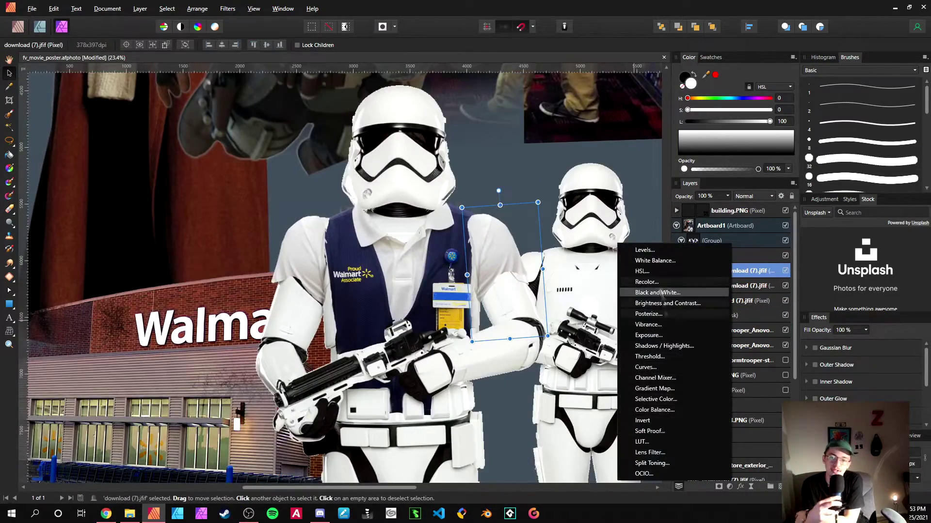
pyautogui.click(659, 335)
pyautogui.doubleClick(695, 245)
pyautogui.moveTo(456, 333); pyautogui.dragTo(421, 333)
pyautogui.click(574, 290)
# Nest the Exposure adjustment inside the upper FO_Stormtrooper layer so it affects only the front trooper.
pyautogui.scroll(-5, 406, 286)
pyautogui.moveTo(694, 240); pyautogui.dragTo(716, 363)
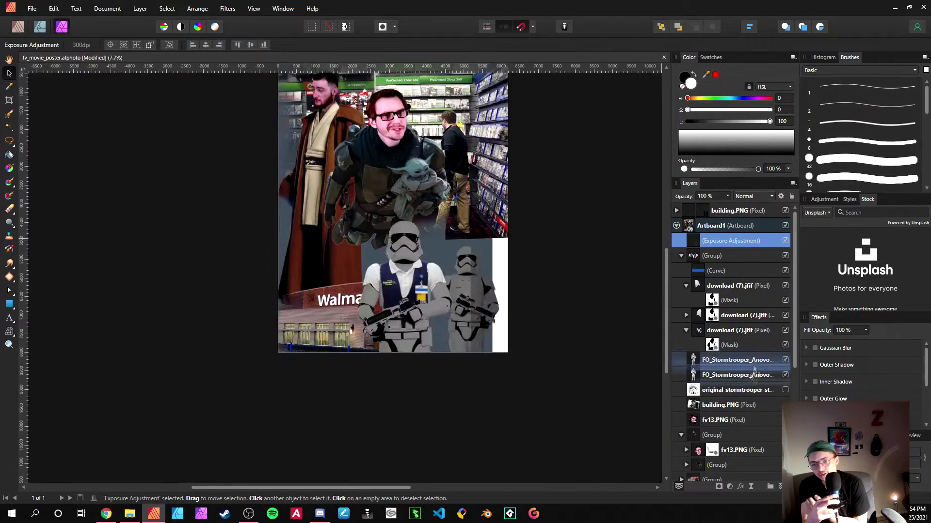
pyautogui.scroll(4, 425, 298)
pyautogui.click(681, 346)
pyautogui.rightClick(770, 357)
pyautogui.click(719, 487)
pyautogui.moveTo(314, 277); pyautogui.dragTo(346, 286)
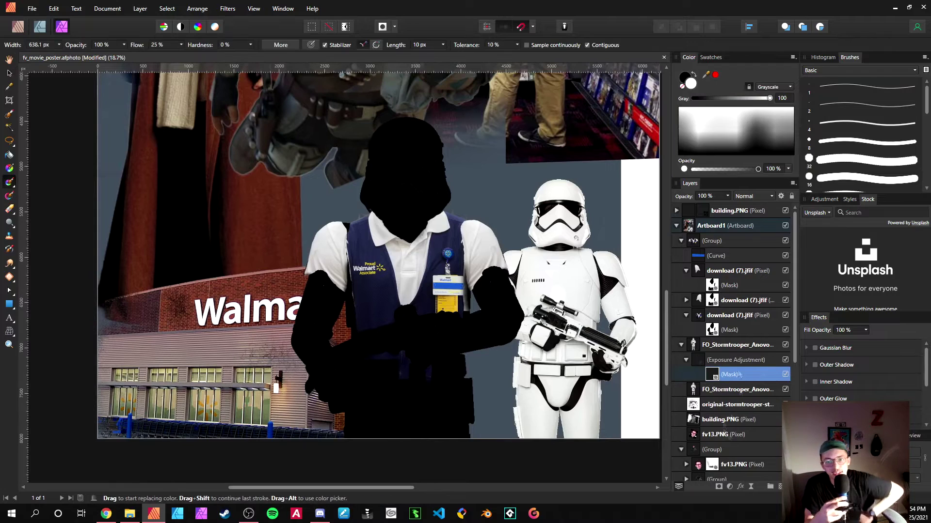
pyautogui.press('Delete')
# Add a pixel layer inside the Exposure adjustment and prepare a smaller brush at 20% opacity.
pyautogui.click(780, 487)
pyautogui.rightClick(778, 359)
pyautogui.click(727, 206)
pyautogui.scroll(6, 339, 291)
pyautogui.press('[')
pyautogui.press('[')
pyautogui.press('[')
pyautogui.click(115, 45)
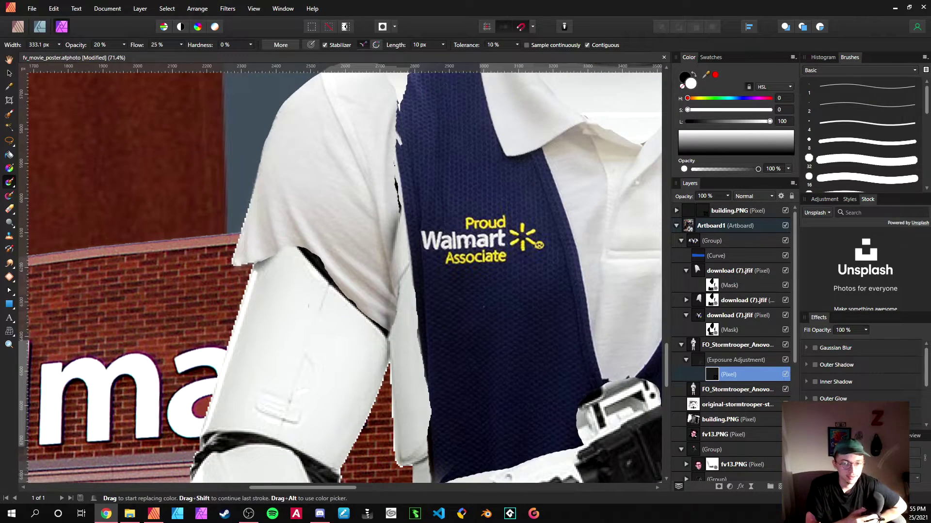
# Paint soft shadows on the front trooper's arm armour beneath the sleeves, the forearm, the belt area and inside the collar.
pyautogui.moveTo(345, 300); pyautogui.dragTo(340, 259)
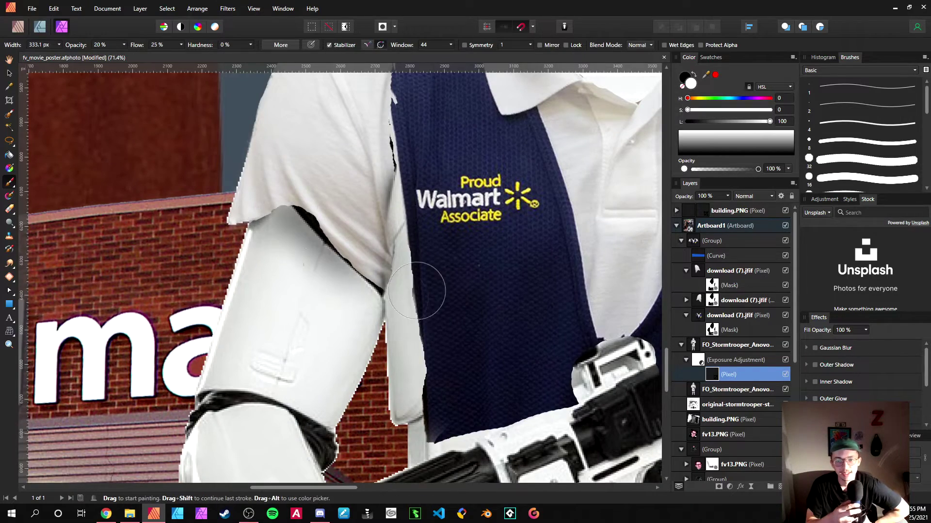
pyautogui.scroll(-4, 416, 290)
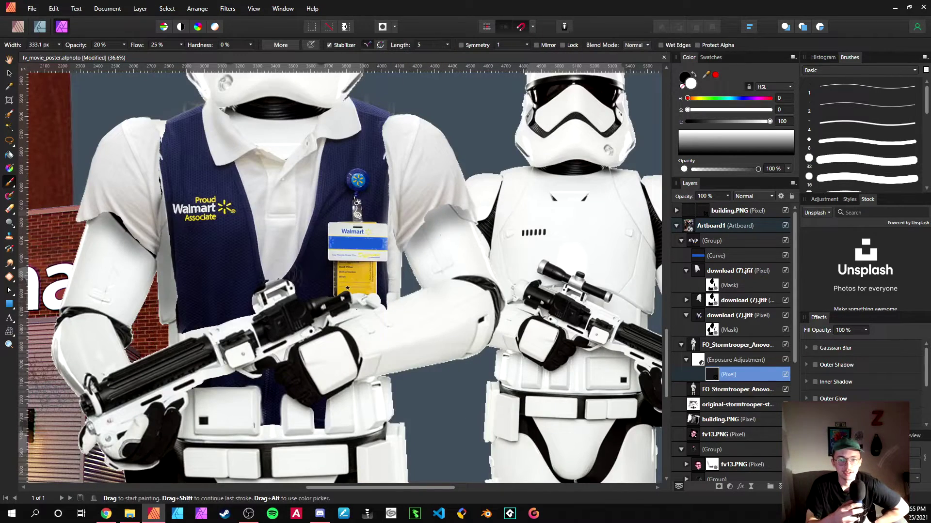
pyautogui.scroll(-1, 340, 271)
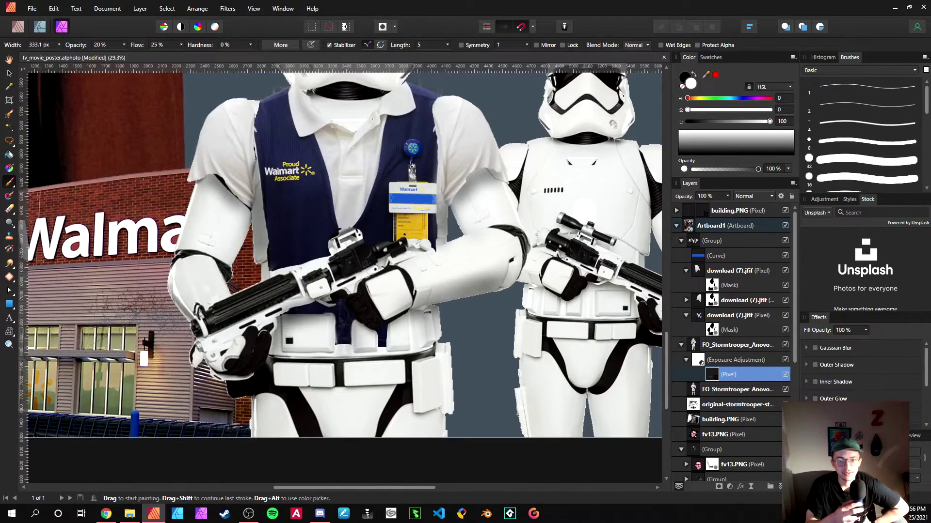
pyautogui.scroll(-1, 392, 409)
pyautogui.scroll(5, 364, 194)
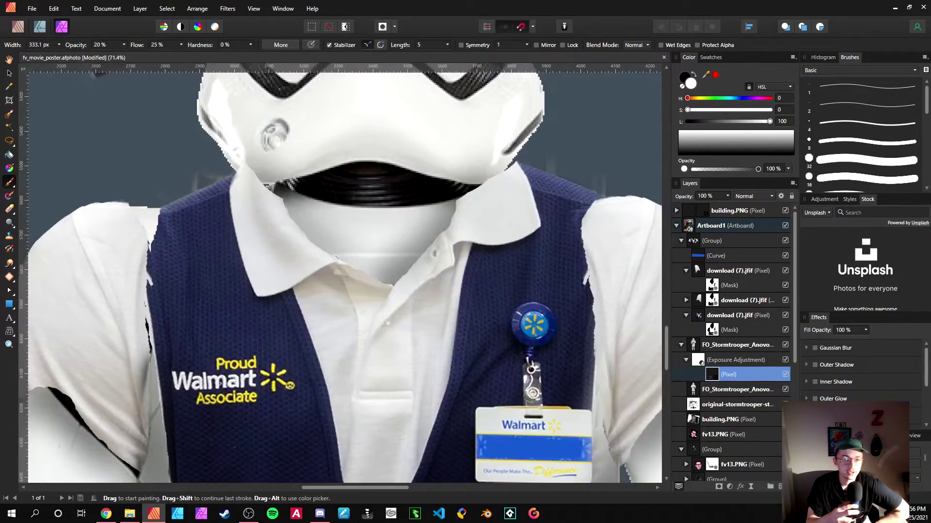
# Erase along the vest's building-side shoulder seam on the lower download (7).jfif mask with a soft brush.
pyautogui.scroll(-2, 339, 271)
pyautogui.scroll(-2, 339, 272)
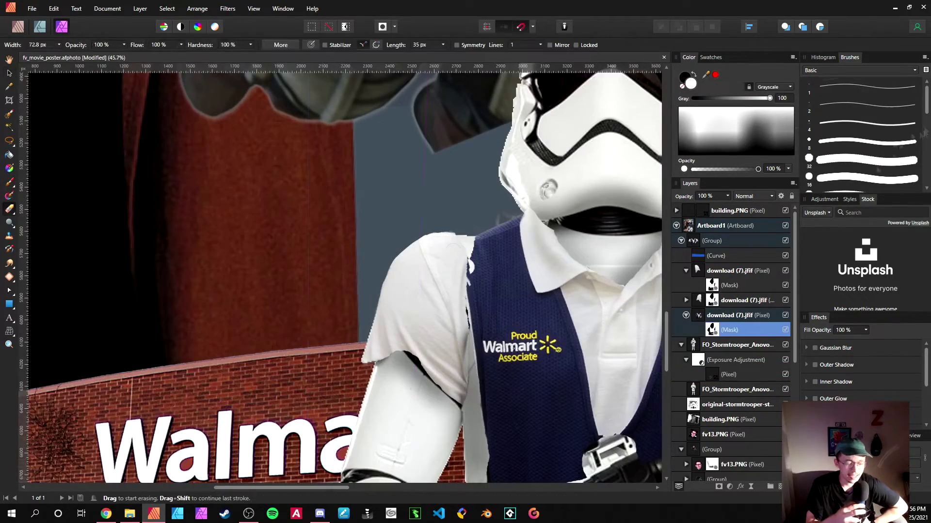
pyautogui.moveTo(926, 101); pyautogui.dragTo(927, 167)
pyautogui.click(866, 165)
pyautogui.moveTo(478, 238); pyautogui.dragTo(467, 293)
pyautogui.scroll(-4, 475, 266)
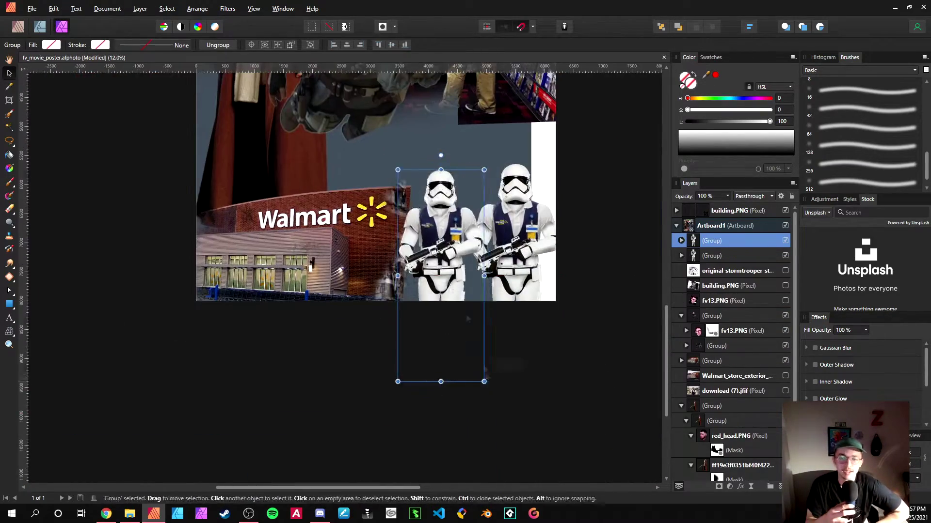
# Duplicate the selected Walmart stormtrooper group and place the copy beside it, toward the building.
pyautogui.keyDown('ctrl'); pyautogui.moveTo(467, 318); pyautogui.dragTo(388, 318); pyautogui.keyUp('ctrl')
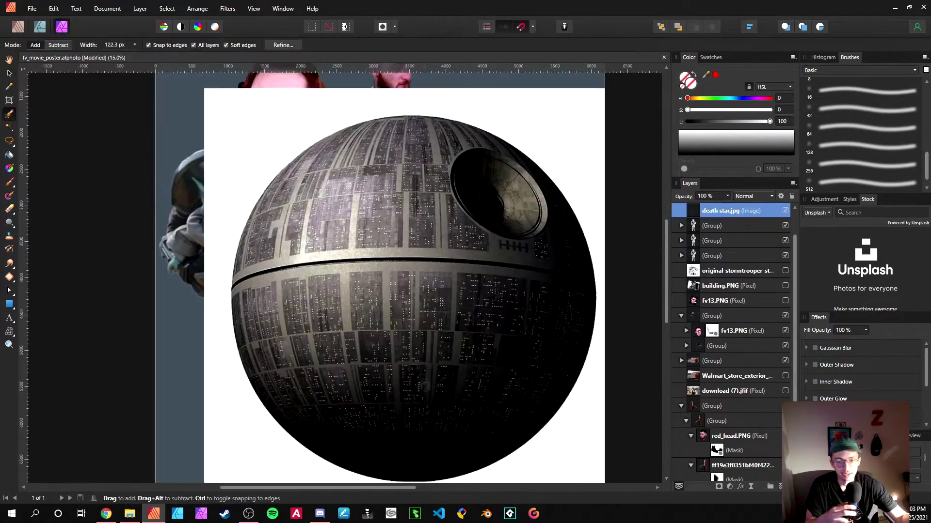
# Open the selection refinement for the selected Death Star.
pyautogui.click(291, 45)
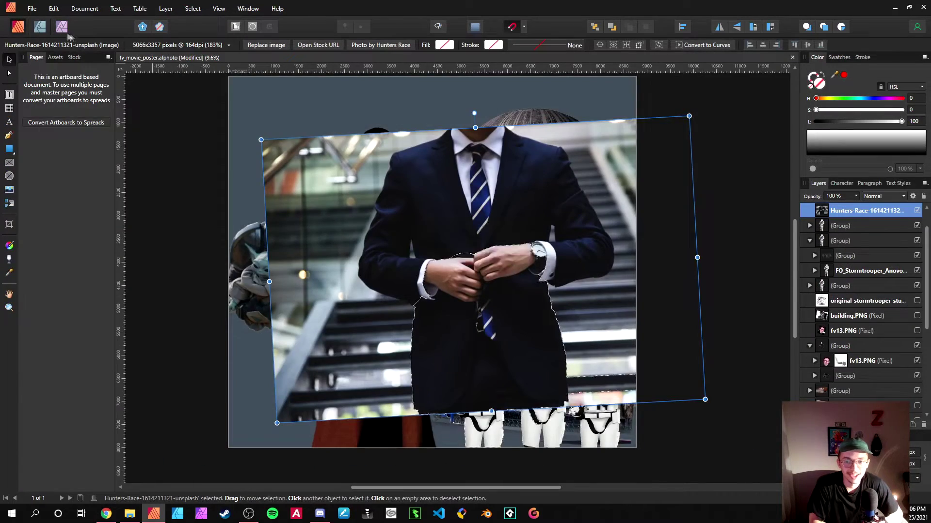
# In the Photo persona, delete the original-stormtrooper, the building.PNG inside the artboard and the lowest ff19e3f0351bf40f422 layers.
pyautogui.click(61, 26)
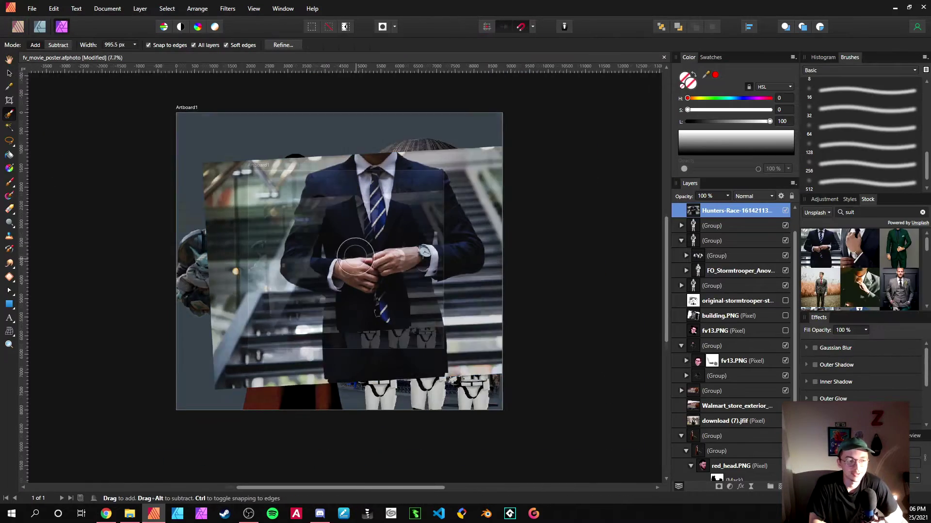
pyautogui.scroll(3, 754, 434)
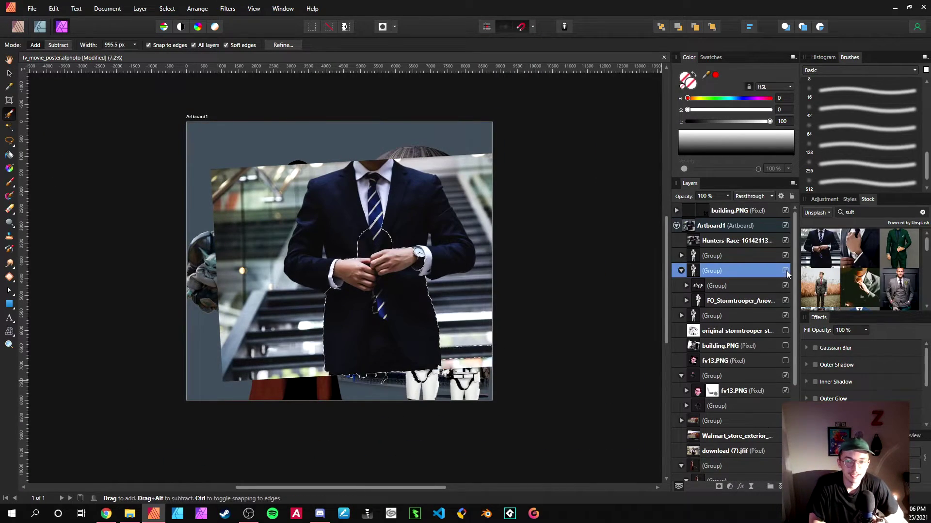
pyautogui.rightClick(764, 334)
pyautogui.click(699, 141)
pyautogui.rightClick(751, 332)
pyautogui.click(699, 141)
pyautogui.scroll(-3, 742, 359)
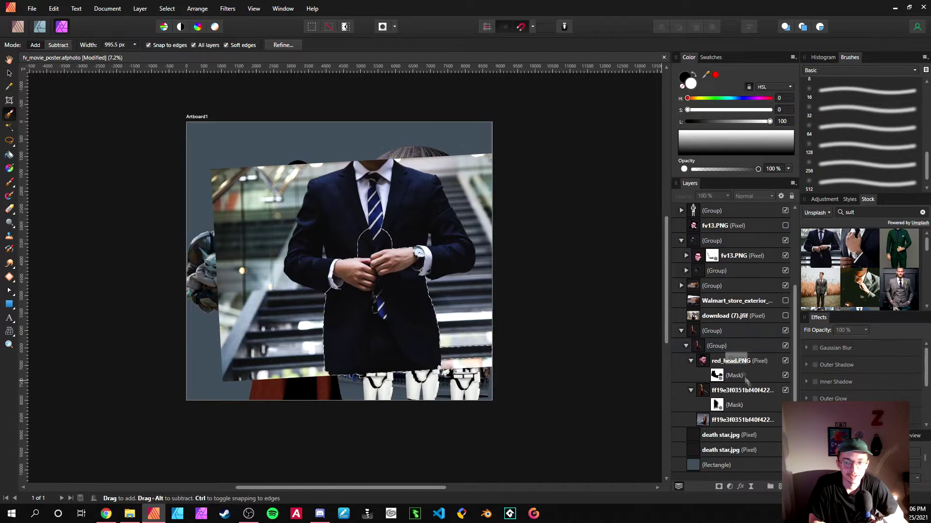
pyautogui.rightClick(742, 420)
pyautogui.click(699, 231)
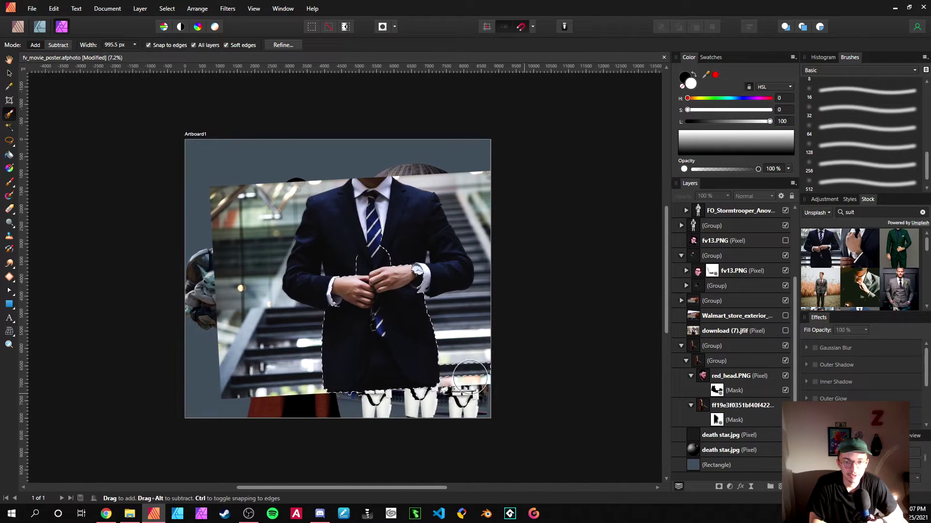
# Hand the poster document over to Affinity Photo for editing.
pyautogui.hotkey('alt', 'f')
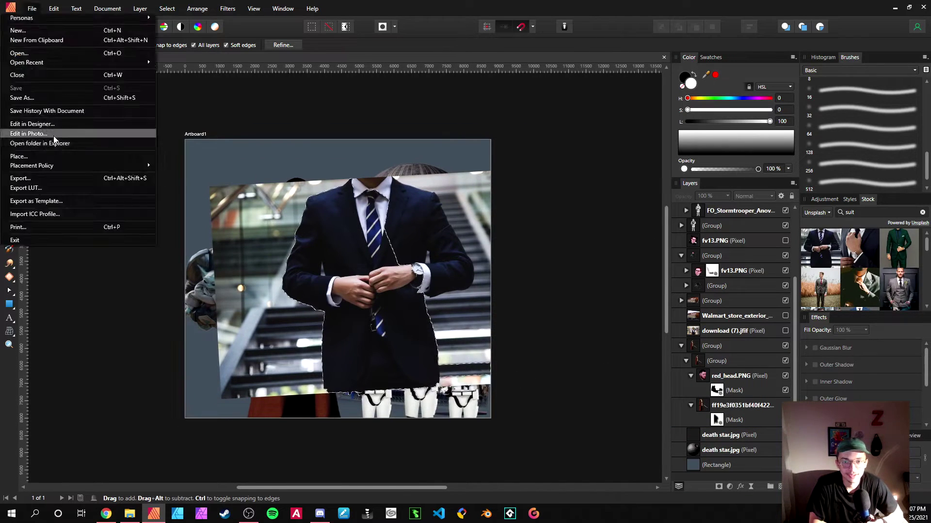
pyautogui.press('Escape')
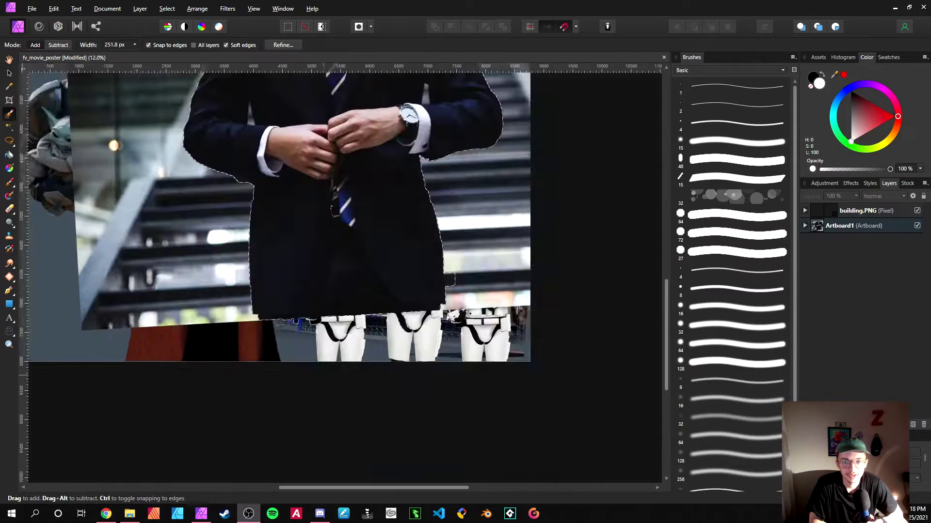
# Refine the selection of the suited figure in Overlay preview, checking the arms and collar edges, and apply it.
pyautogui.scroll(5, 393, 272)
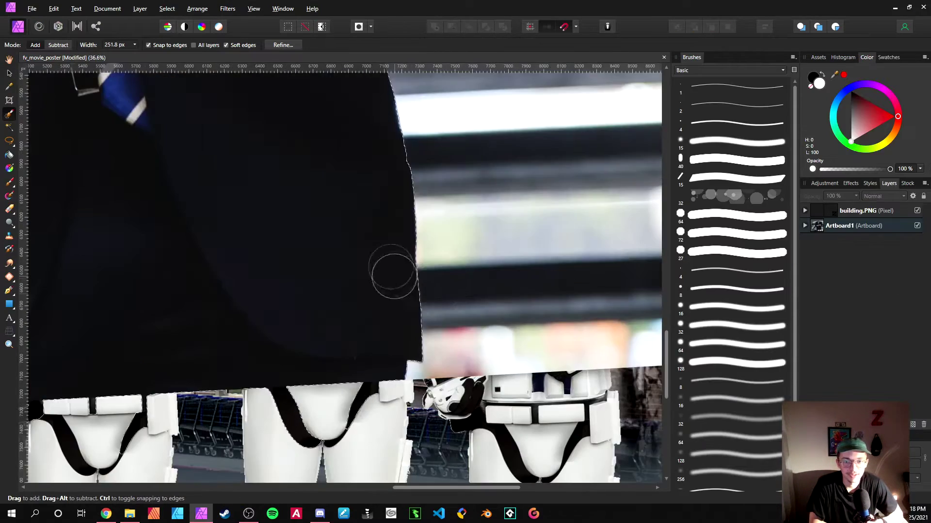
pyautogui.scroll(-4, 373, 371)
pyautogui.click(283, 45)
pyautogui.scroll(3, 242, 156)
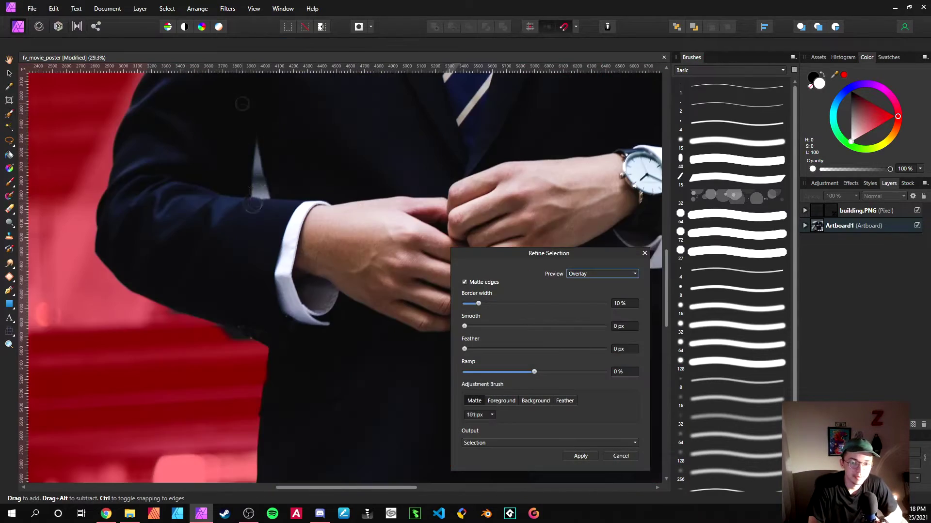
pyautogui.scroll(-3, 280, 331)
pyautogui.scroll(4, 375, 214)
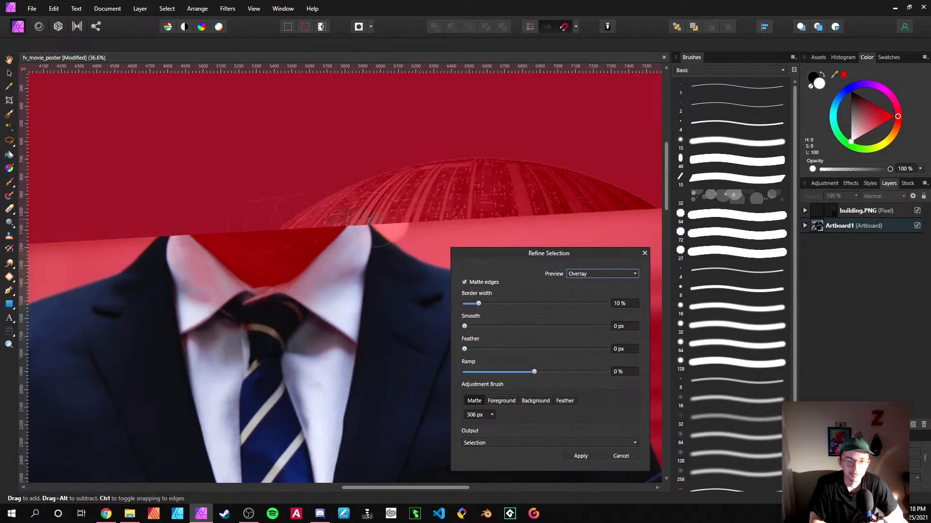
pyautogui.press('Return')
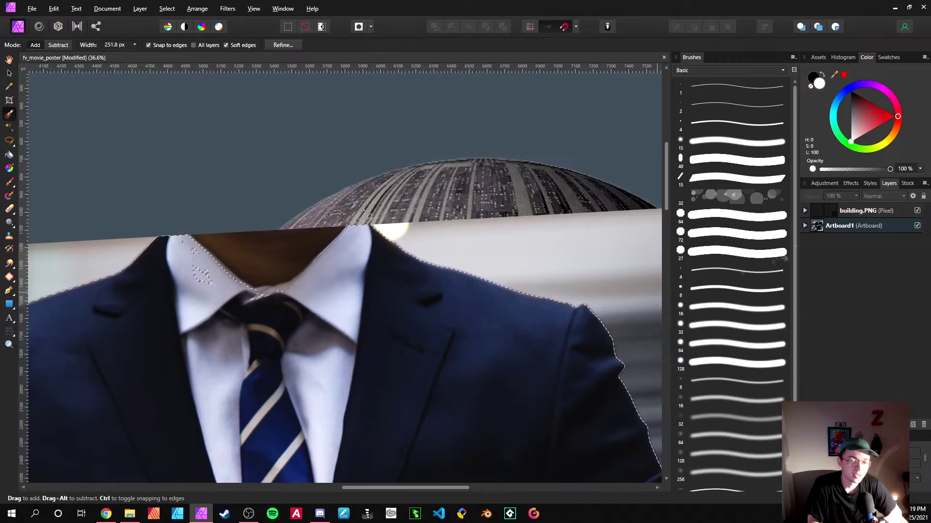
# Copy the selected suited figure to its own layer in Artboard1 and hide the original Hunters-Race photo.
pyautogui.click(804, 226)
pyautogui.hotkey('ctrl', 'j')
pyautogui.click(917, 241)
pyautogui.scroll(-8, 376, 240)
pyautogui.press('v')
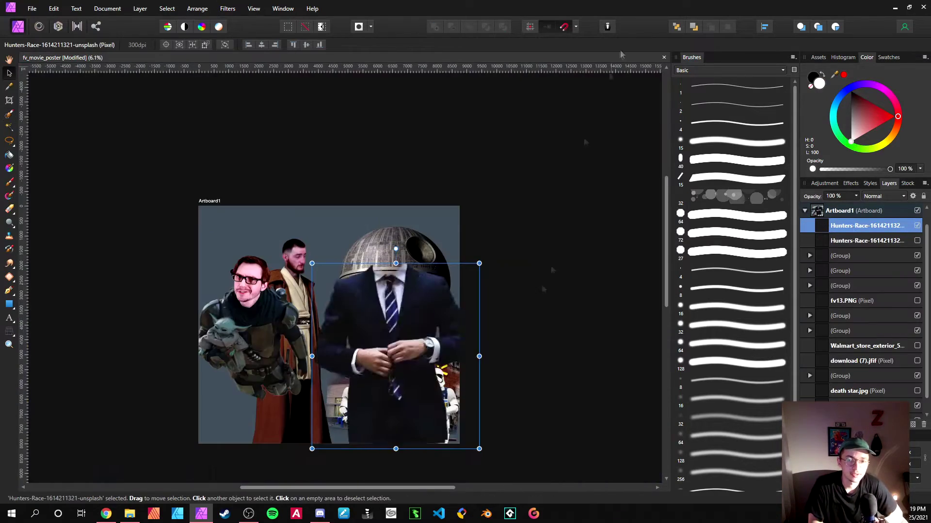
# Send the suited figure behind the Walmart building and stormtroopers, and place the Death Star above its collar.
pyautogui.click(676, 27)
pyautogui.scroll(2, 422, 304)
pyautogui.moveTo(395, 184); pyautogui.dragTo(398, 140)
pyautogui.moveTo(487, 229); pyautogui.dragTo(471, 214)
pyautogui.moveTo(417, 170); pyautogui.dragTo(439, 170)
pyautogui.moveTo(359, 286); pyautogui.dragTo(362, 256)
pyautogui.scroll(-2, 485, 311)
# Scale the Death Star down slightly and adjust the suited figure's position beneath it.
pyautogui.click(436, 208)
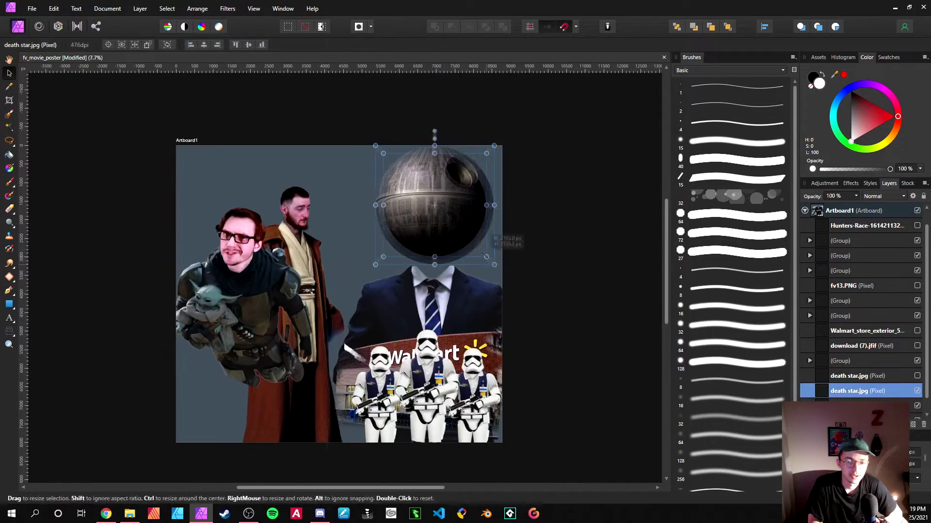
pyautogui.moveTo(495, 258); pyautogui.dragTo(484, 245)
pyautogui.moveTo(420, 305); pyautogui.dragTo(425, 315)
pyautogui.click(875, 302)
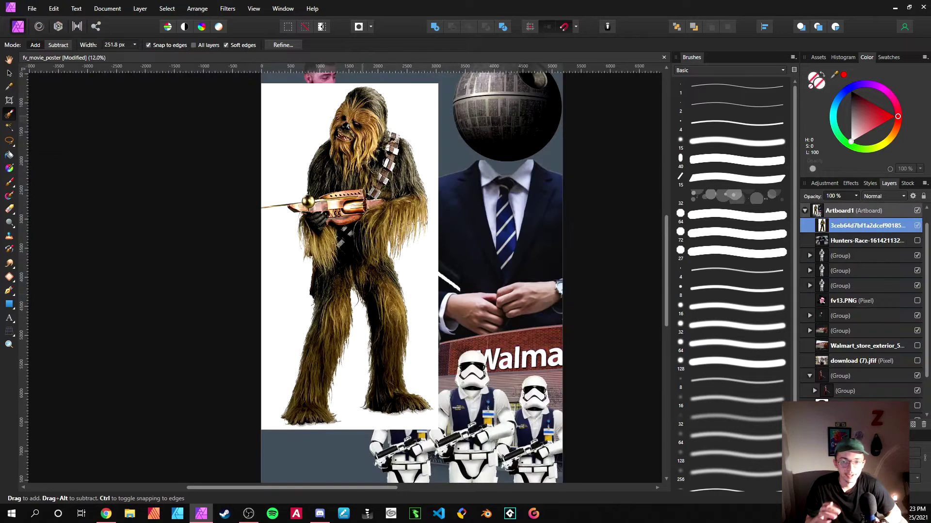
# Refine the Chewbacca selection with a border width of 14% and apply it.
pyautogui.click(286, 47)
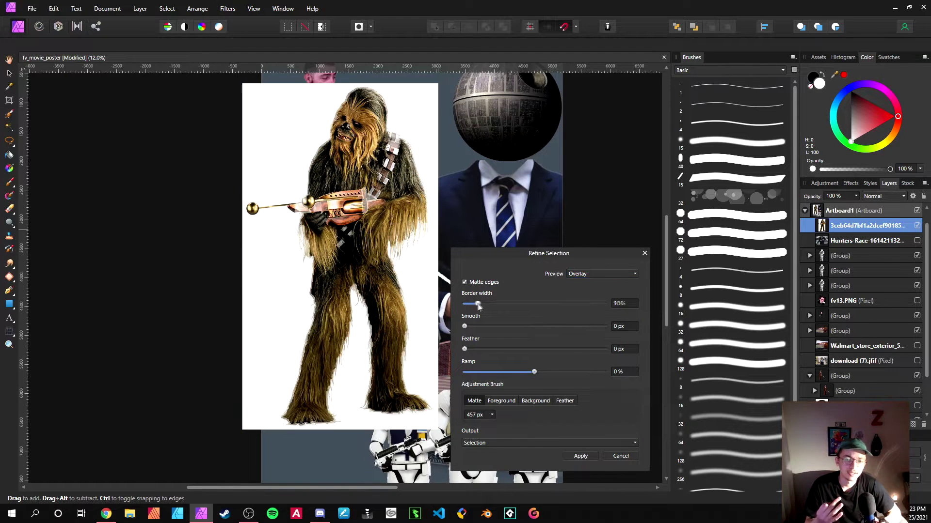
pyautogui.moveTo(480, 303); pyautogui.dragTo(484, 304)
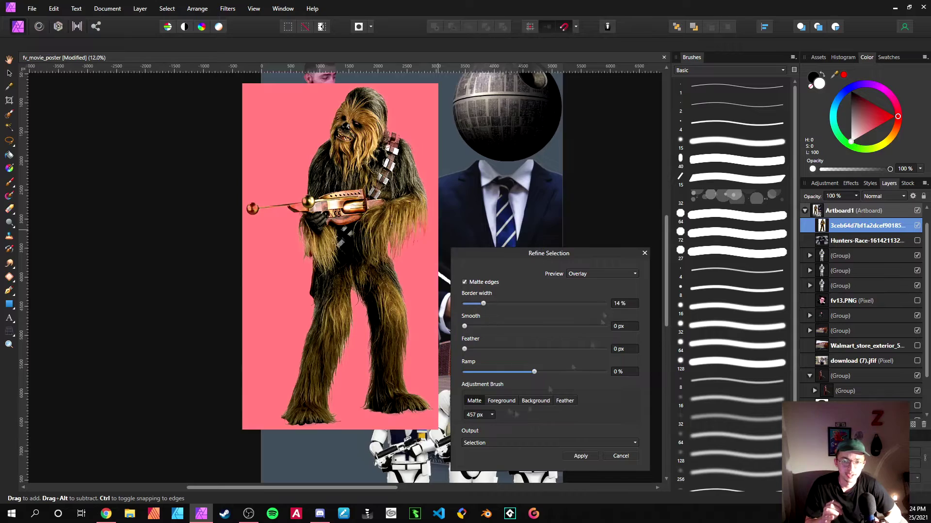
pyautogui.click(580, 455)
# Rasterize the Chewbacca image, copy the selected figure to a new layer, deselect, and hide the original.
pyautogui.scroll(2, 461, 253)
pyautogui.hotkey('ctrl', 'j')
pyautogui.hotkey('ctrl', 'z')
pyautogui.rightClick(867, 227)
pyautogui.click(856, 396)
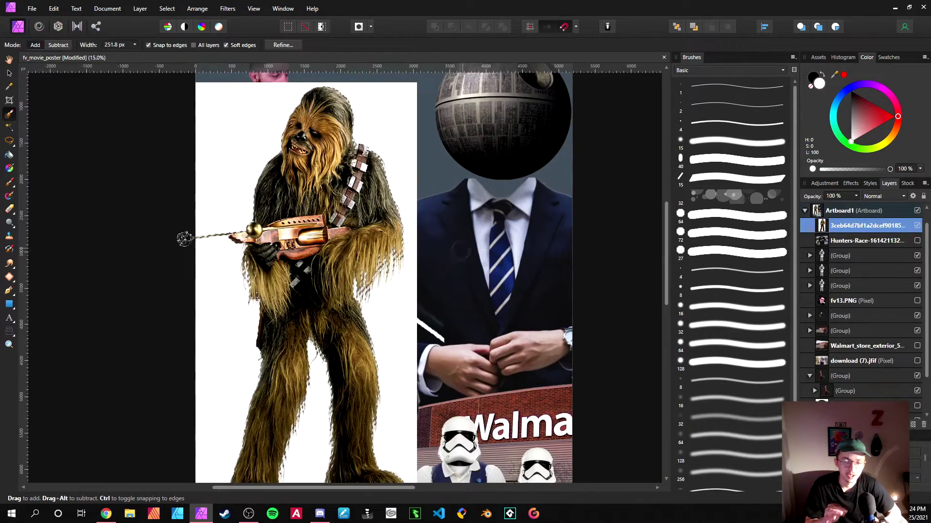
pyautogui.hotkey('ctrl', 'j')
pyautogui.hotkey('ctrl', 'd')
pyautogui.click(916, 240)
# Move the Chewbacca cutout up to the upper part of the poster.
pyautogui.press('v')
pyautogui.scroll(-2, 365, 270)
pyautogui.moveTo(365, 270); pyautogui.dragTo(364, 226)
pyautogui.click(917, 225)
pyautogui.click(917, 225)
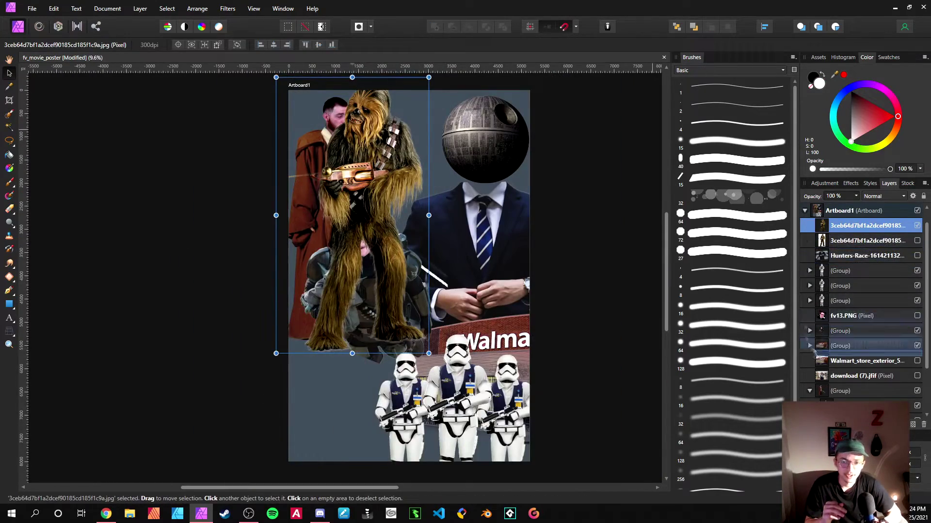
# Stack the Chewbacca layer below the Walmart building group and rearrange the Mandalorian, the robed Jedi and Chewbacca.
pyautogui.moveTo(815, 352); pyautogui.dragTo(814, 354)
pyautogui.moveTo(376, 300); pyautogui.dragTo(394, 373)
pyautogui.moveTo(313, 194); pyautogui.dragTo(305, 252)
pyautogui.moveTo(373, 145); pyautogui.dragTo(391, 170)
pyautogui.moveTo(407, 365); pyautogui.dragTo(394, 336)
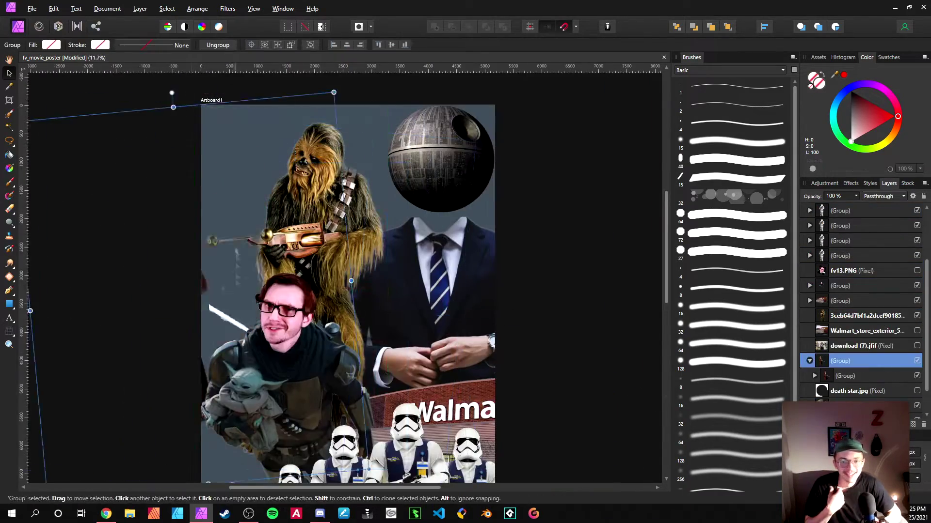
pyautogui.click(338, 249)
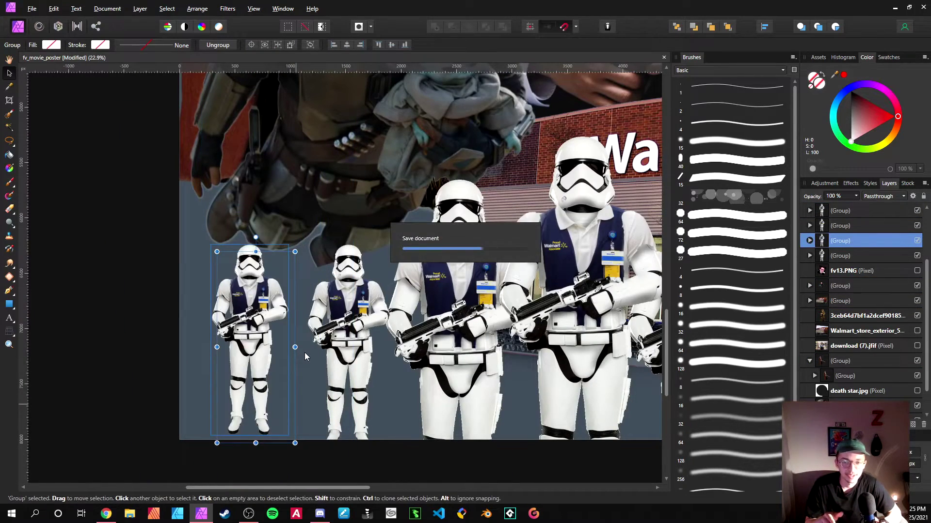
# Rasterize and trim the Walmart stormtrooper groups into pixel layers, and move the tallest stormtrooper up.
pyautogui.rightClick(857, 227)
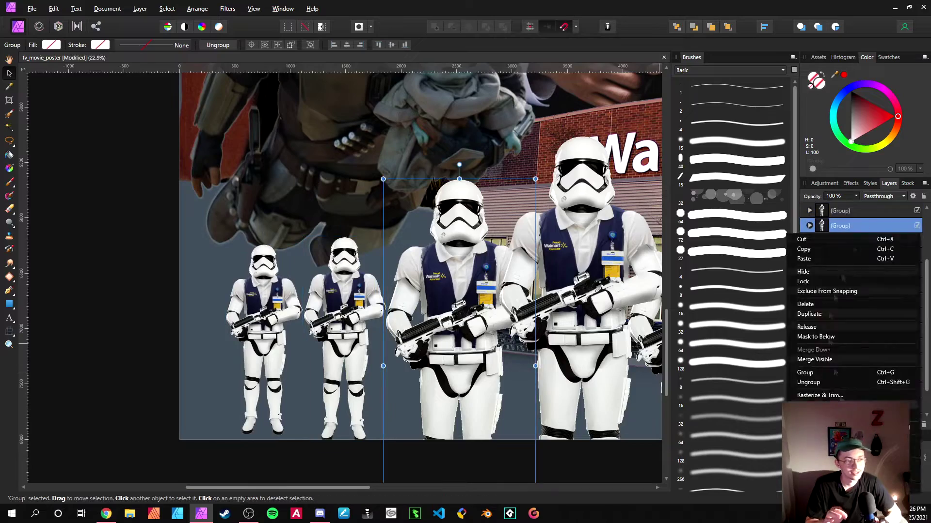
pyautogui.click(839, 395)
pyautogui.rightClick(856, 214)
pyautogui.click(838, 380)
pyautogui.rightClick(856, 242)
pyautogui.click(839, 408)
pyautogui.rightClick(856, 255)
pyautogui.click(838, 165)
pyautogui.moveTo(510, 338); pyautogui.dragTo(510, 277)
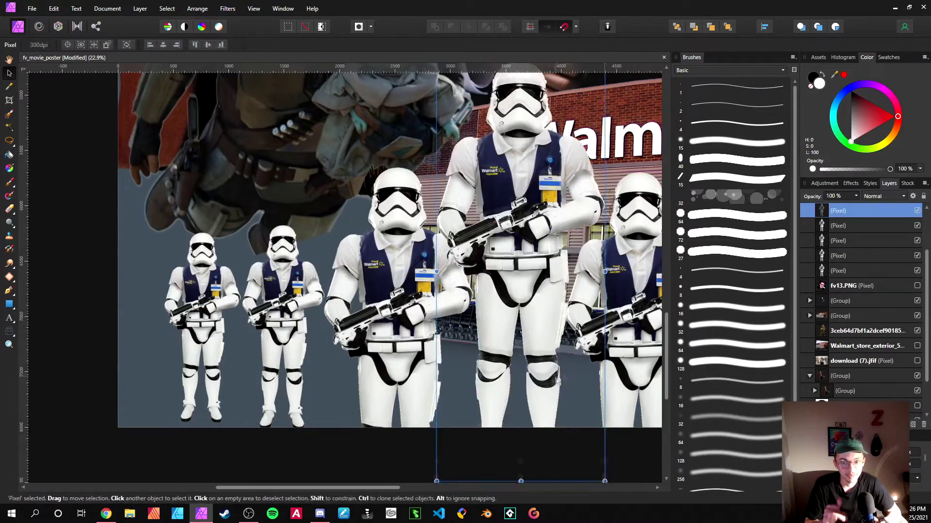
pyautogui.hotkey('ctrl', '-')
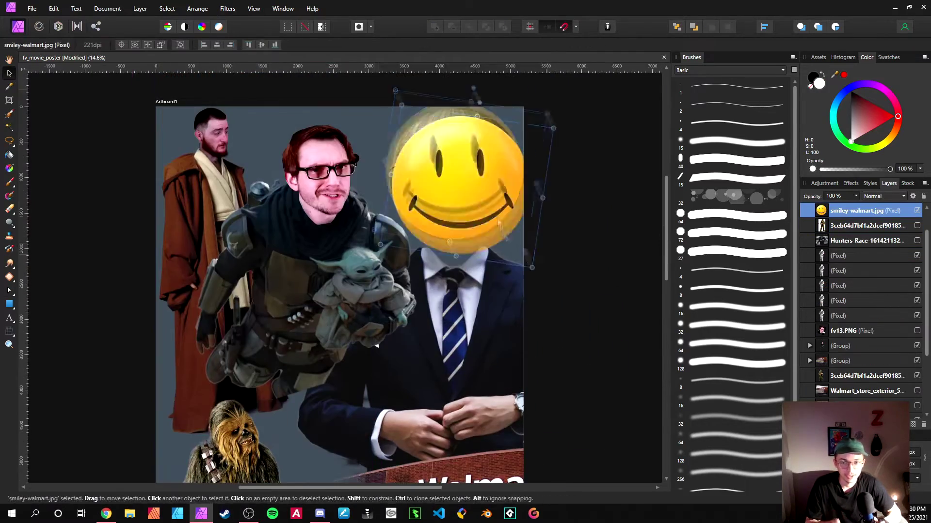
# Undo the last change made while painting on the smiley-faced Death Star.
pyautogui.scroll(3, 485, 215)
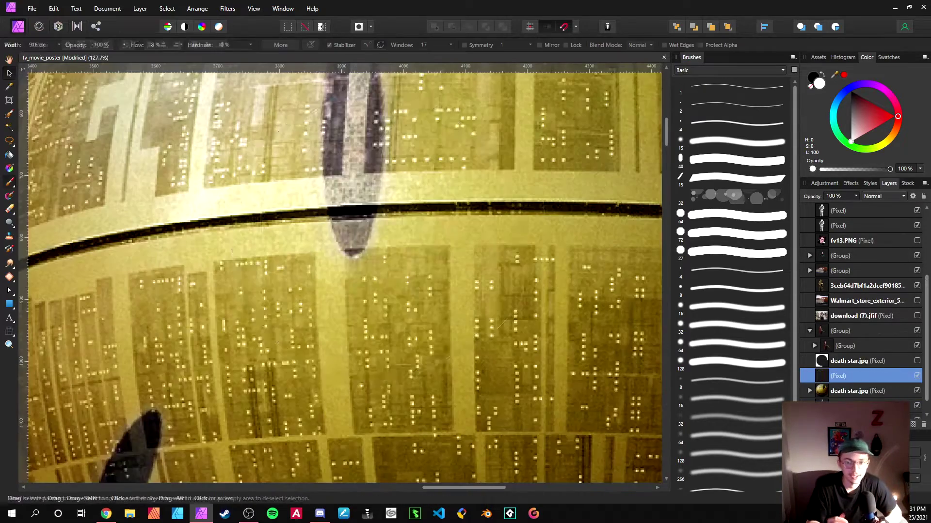
pyautogui.hotkey('ctrl', 'z')
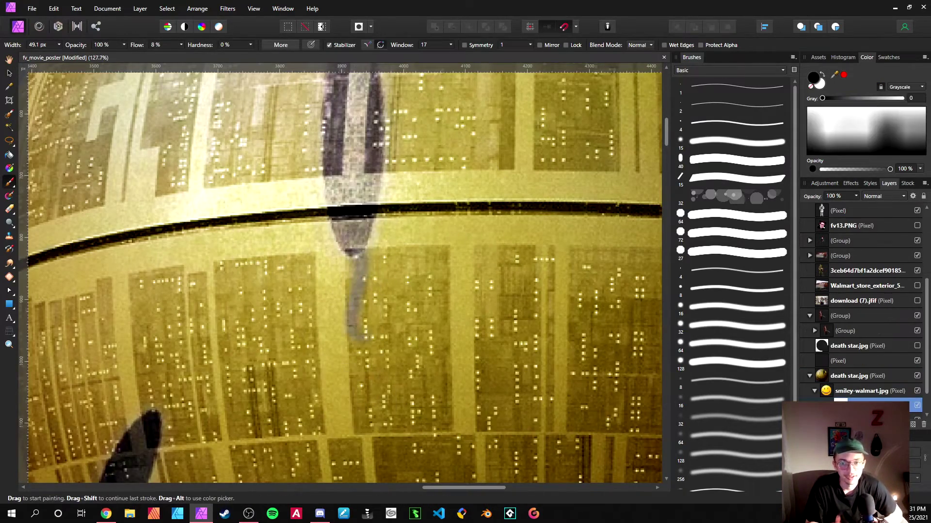
pyautogui.scroll(-6, 402, 229)
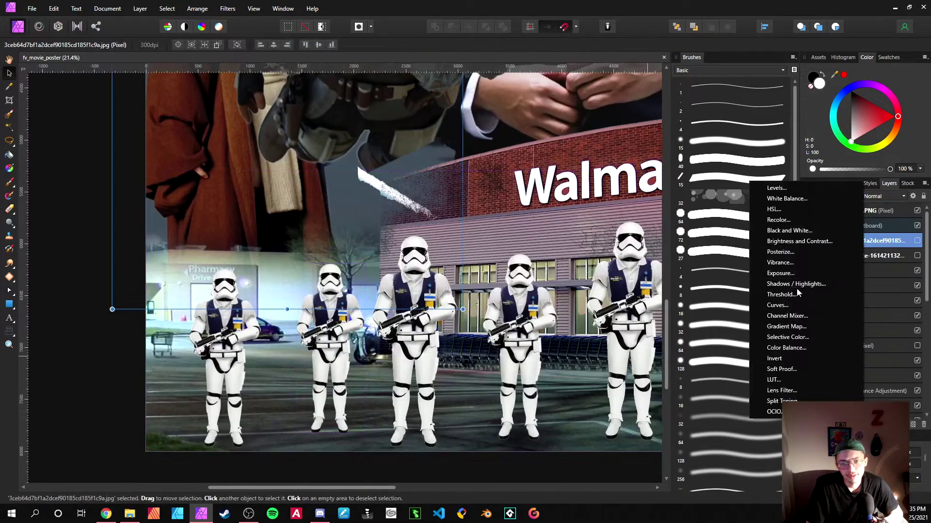
# Add a Gradient Map adjustment to the selected Chewbacca image layer.
pyautogui.click(784, 326)
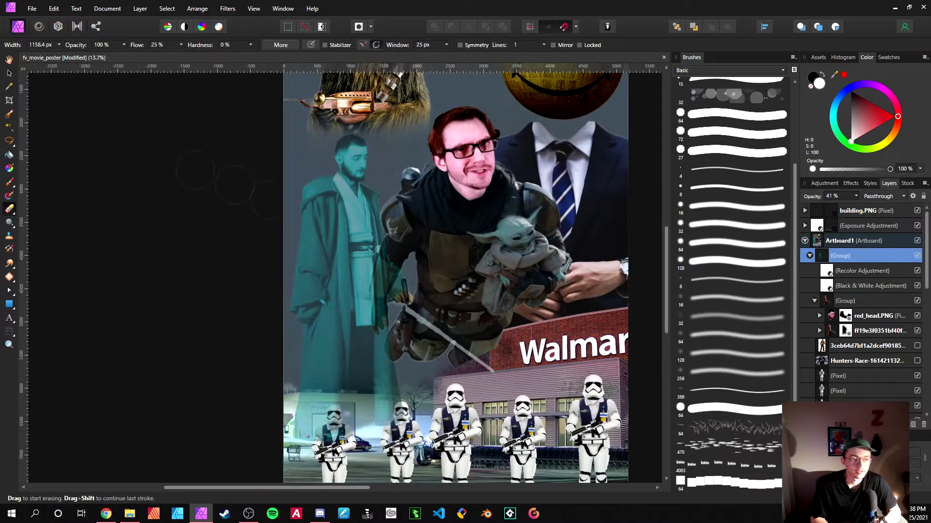
# Set the eraser opacity to 10% and softly erase the teal Jedi group near the robe's hem.
pyautogui.press('1')
pyautogui.click(297, 397)
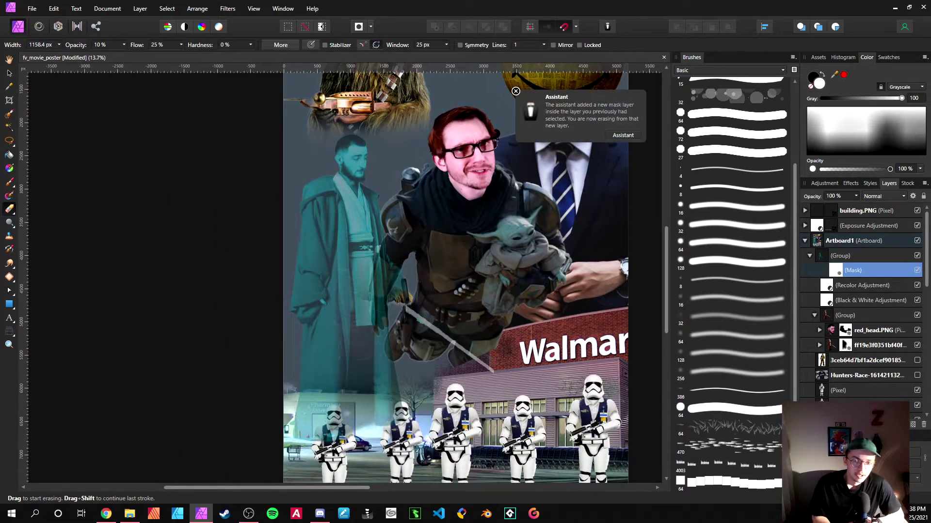
# Switch the brush library to Glitch Effects Brushes by RetroSupply.
pyautogui.click(781, 71)
pyautogui.moveTo(784, 98); pyautogui.dragTo(791, 370)
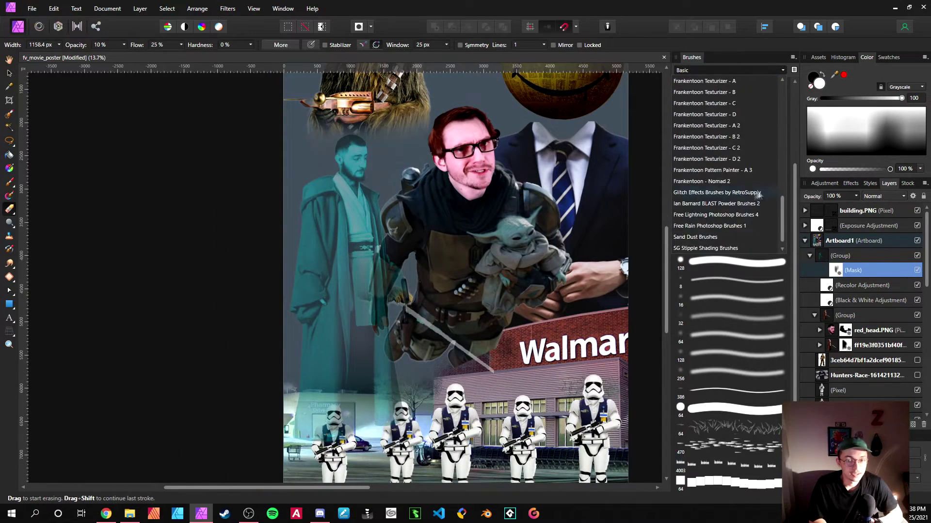
pyautogui.click(758, 193)
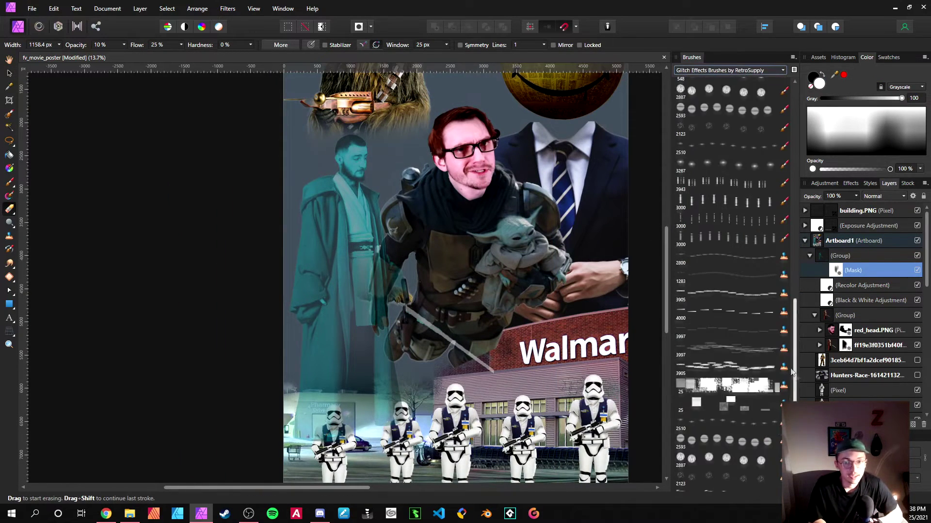
# Rasterize a copy of the teal Jedi group into a pixel layer and hide the original group.
pyautogui.click(840, 256)
pyautogui.click(856, 424)
pyautogui.click(781, 188)
pyautogui.moveTo(451, 360); pyautogui.dragTo(469, 360)
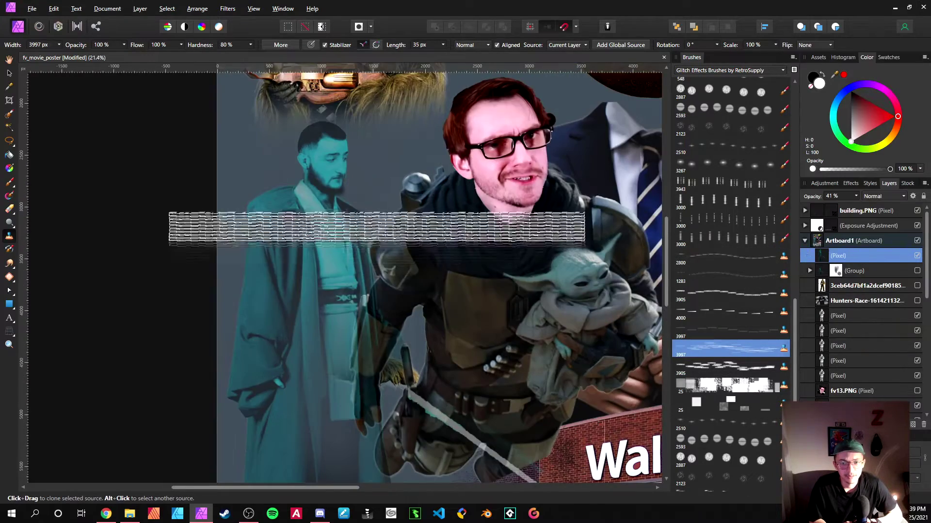
# Reduce the glitch clone brush width to about 885 px for working on the teal Jedi.
pyautogui.press('[')
pyautogui.press('[')
pyautogui.press('[')
pyautogui.press('[')
pyautogui.press('[')
pyautogui.press('[')
pyautogui.press('[')
pyautogui.press('[')
pyautogui.press('[')
pyautogui.press('[')
pyautogui.scroll(-3, 504, 291)
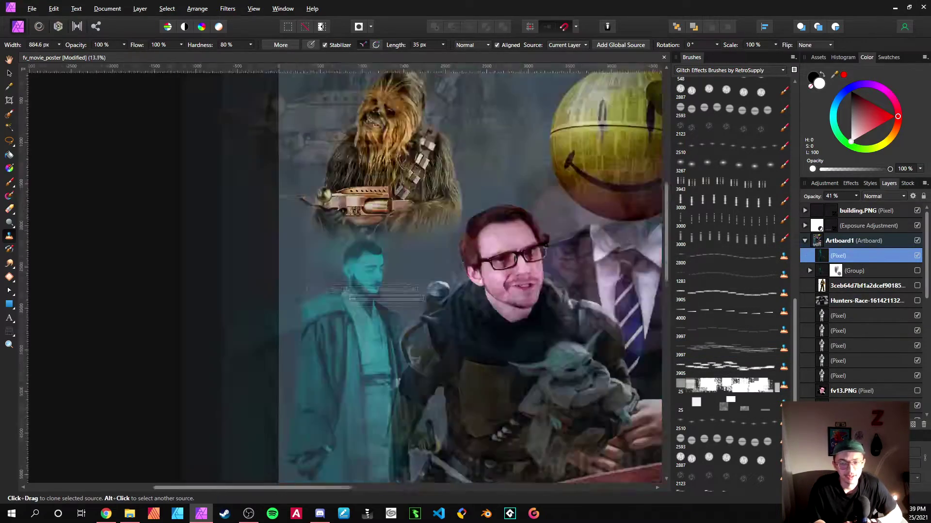
# Select the stormtroopers and the Walmart building and adjust their placement on the poster.
pyautogui.press('v')
pyautogui.click(295, 357)
pyautogui.keyDown('shift'); pyautogui.click(523, 350); pyautogui.keyUp('shift')
pyautogui.keyDown('shift'); pyautogui.click(407, 357); pyautogui.keyUp('shift')
pyautogui.keyDown('shift'); pyautogui.click(466, 354); pyautogui.keyUp('shift')
pyautogui.click(480, 291)
pyautogui.moveTo(479, 238); pyautogui.dragTo(463, 333)
pyautogui.click(469, 301)
# Search the Unsplash stock for "stars" and place a NASA star photo enlarged across the artboard.
pyautogui.click(906, 183)
pyautogui.click(879, 196)
pyautogui.write('stars')
pyautogui.press('Return')
pyautogui.moveTo(821, 312); pyautogui.dragTo(440, 182)
pyautogui.moveTo(488, 231); pyautogui.dragTo(728, 405)
# Send the star photo to the back of the layer stack, bring it forward one level and adjust its placement.
pyautogui.click(676, 27)
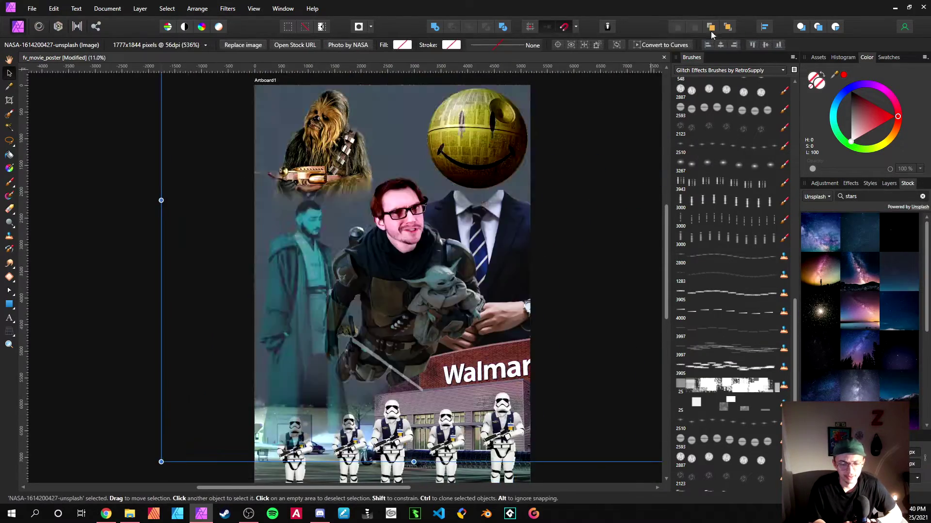
pyautogui.click(710, 27)
pyautogui.moveTo(642, 448); pyautogui.dragTo(610, 438)
pyautogui.click(869, 183)
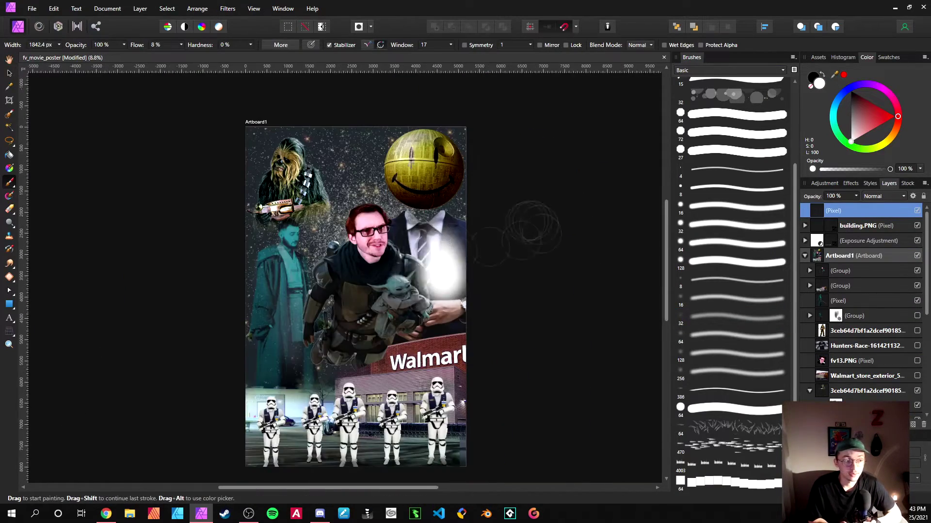
# Pick a red brush colour for painting light on the new pixel layer.
pyautogui.click(878, 124)
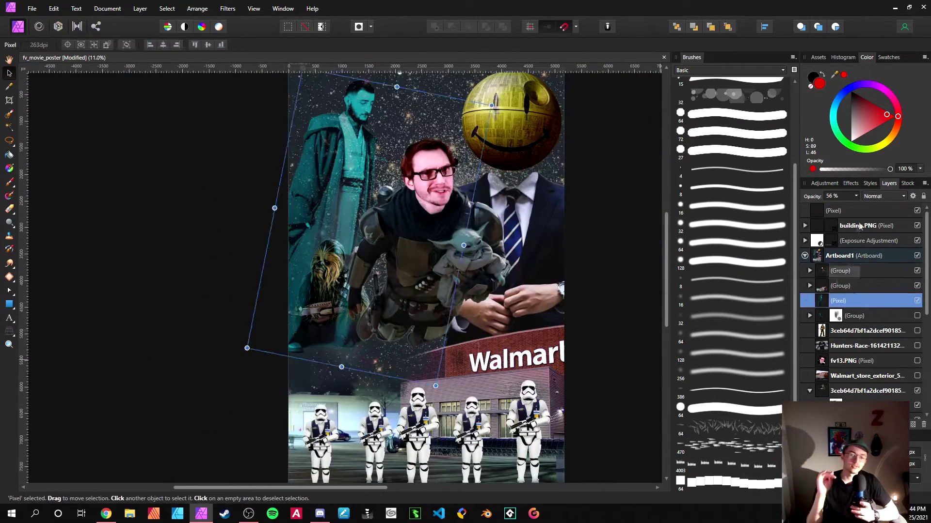
pyautogui.click(854, 379)
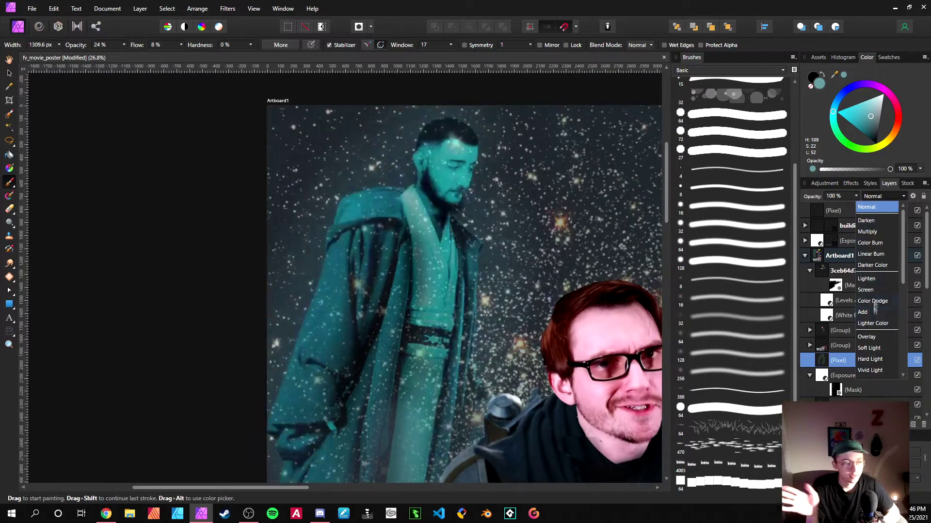
# Set the blend mode of the teal glow layer to Vivid Light and save the document.
pyautogui.click(887, 336)
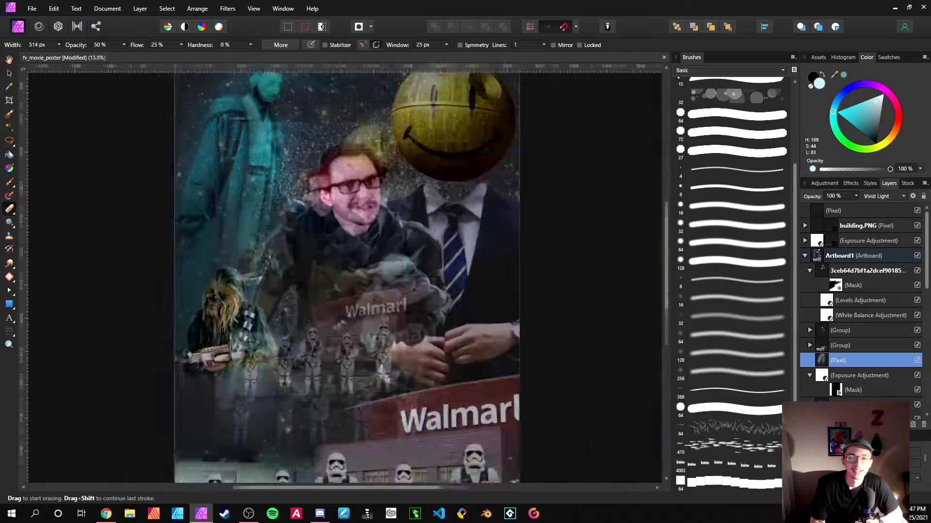
pyautogui.hotkey('ctrl', 's')
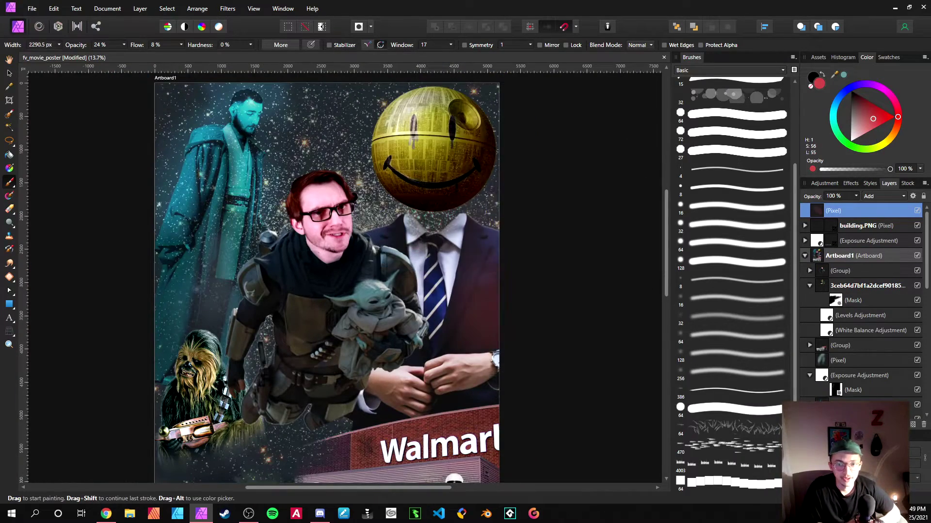
# Set the red pixel layer to Linear Light and paint red light over the Death Star, suit, central figure and stormtroopers.
pyautogui.click(879, 276)
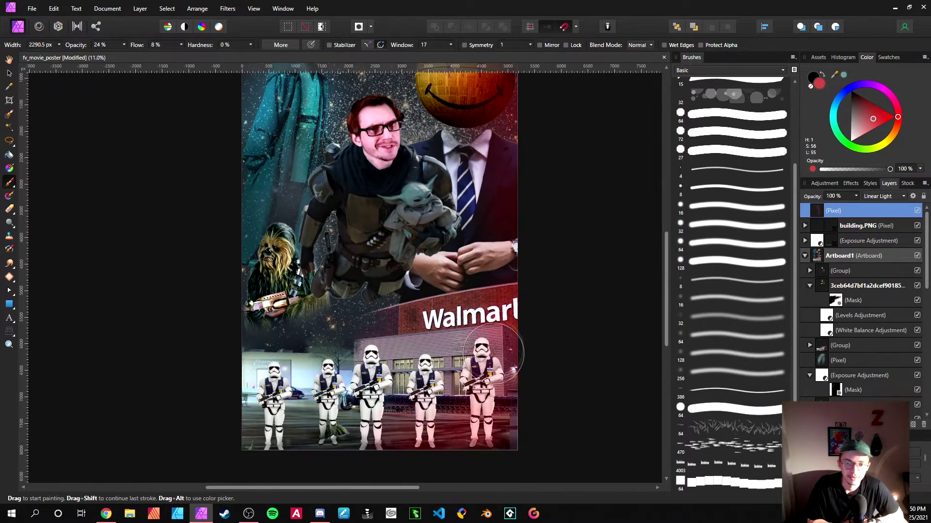
pyautogui.scroll(-1, 493, 354)
pyautogui.scroll(2, 412, 81)
pyautogui.scroll(4, 543, 184)
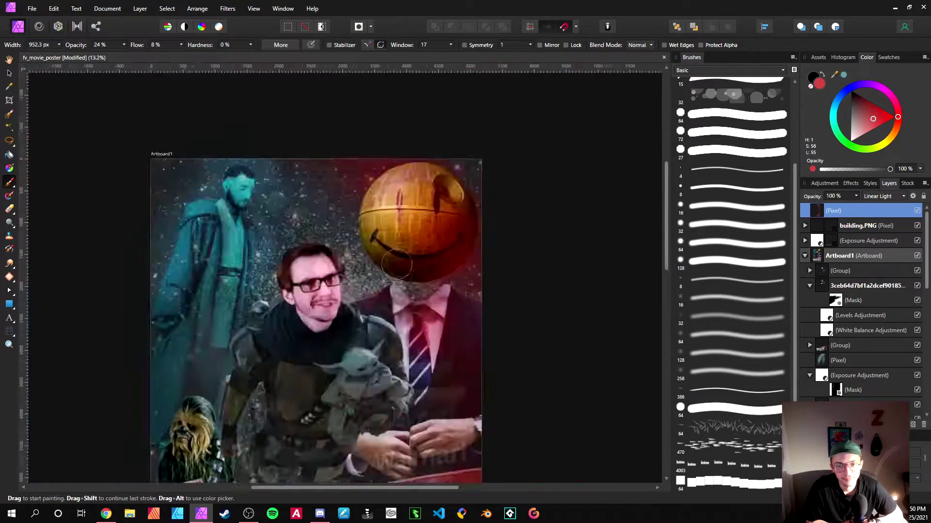
pyautogui.scroll(3, 339, 276)
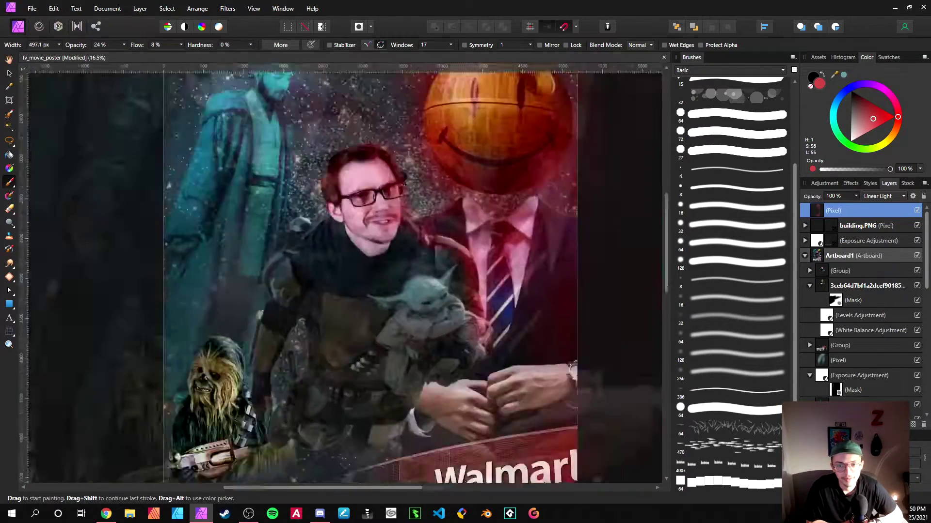
pyautogui.scroll(4, 412, 228)
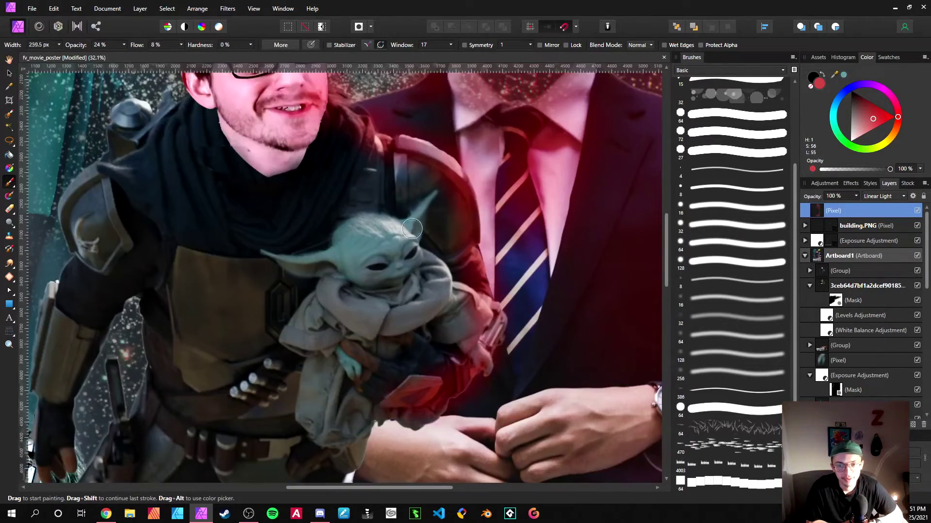
pyautogui.scroll(3, 369, 160)
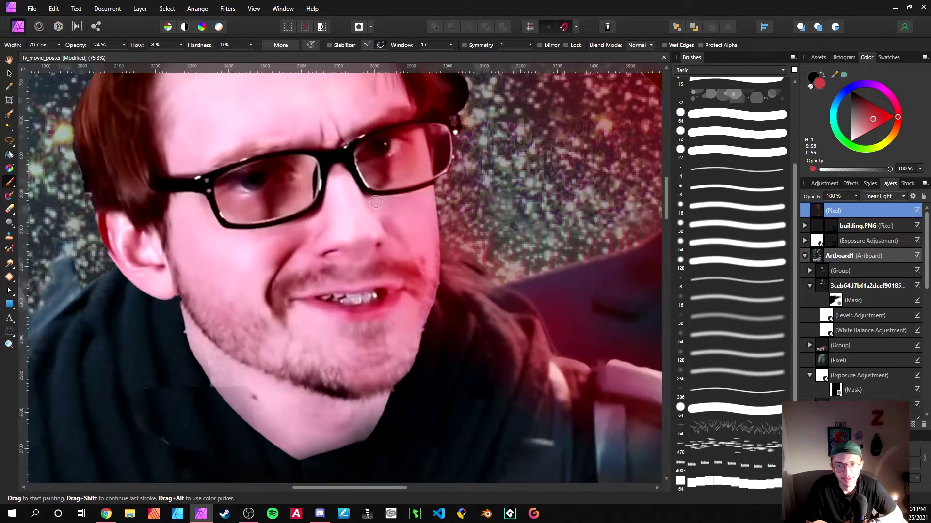
pyautogui.scroll(-2, 411, 245)
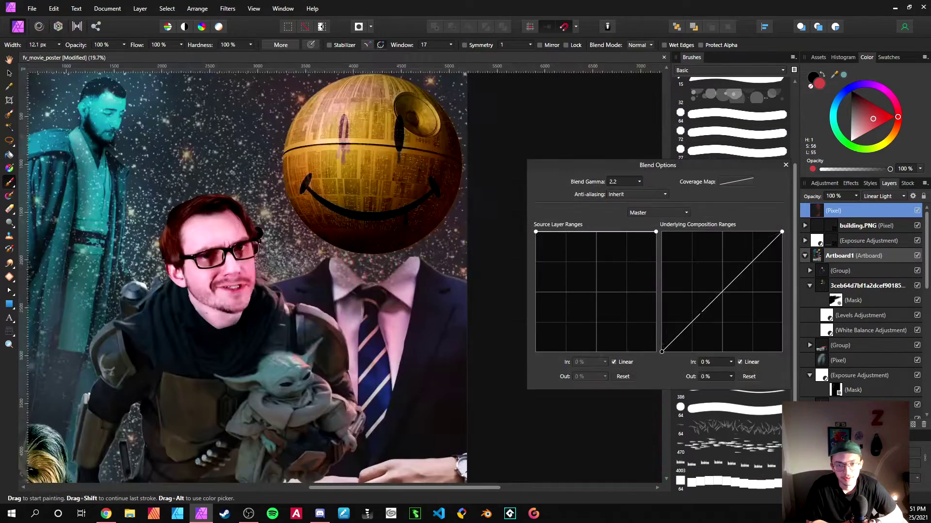
# Try limiting the red glow by reshaping the layer's Underlying Composition Ranges curve, with a node at 42% in and 100% out.
pyautogui.moveTo(782, 232); pyautogui.dragTo(685, 234)
pyautogui.moveTo(729, 271); pyautogui.dragTo(712, 232)
pyautogui.scroll(-2, 391, 103)
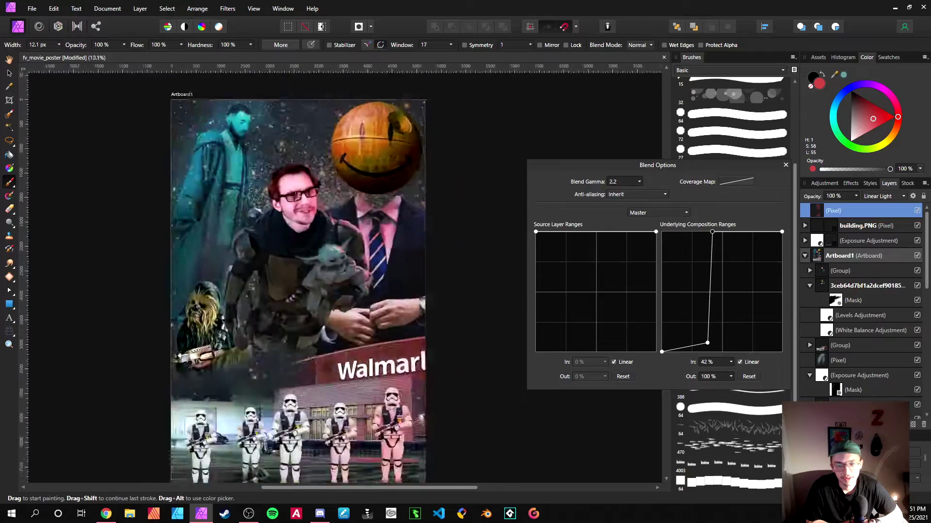
pyautogui.scroll(2, 215, 175)
pyautogui.moveTo(708, 343); pyautogui.dragTo(699, 256)
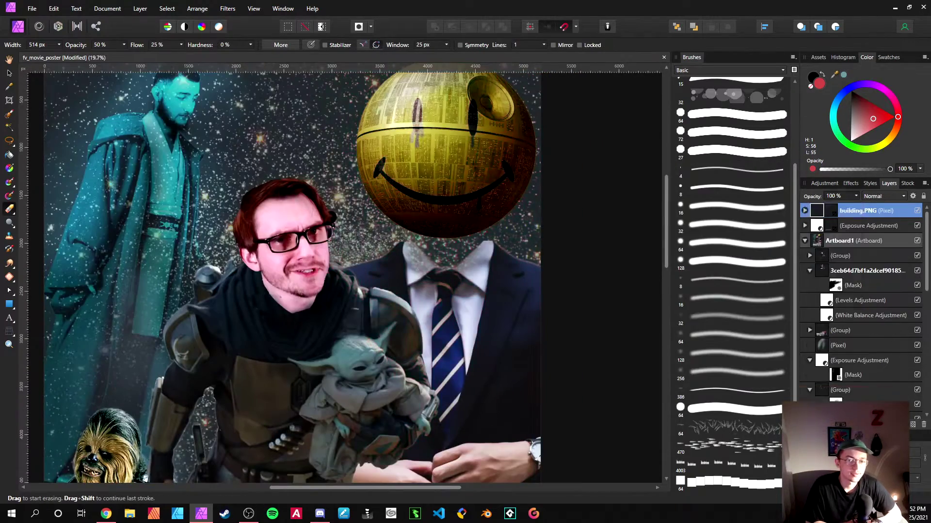
# Add a red Recolor adjustment above all layers, trying 78% saturation, Linear Burn blending and 50% opacity.
pyautogui.click(866, 425)
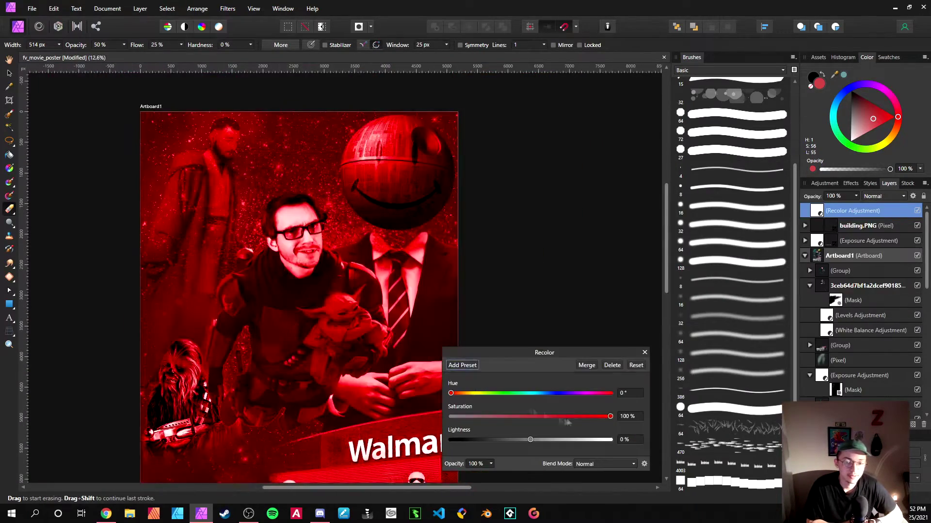
pyautogui.scroll(2, 576, 310)
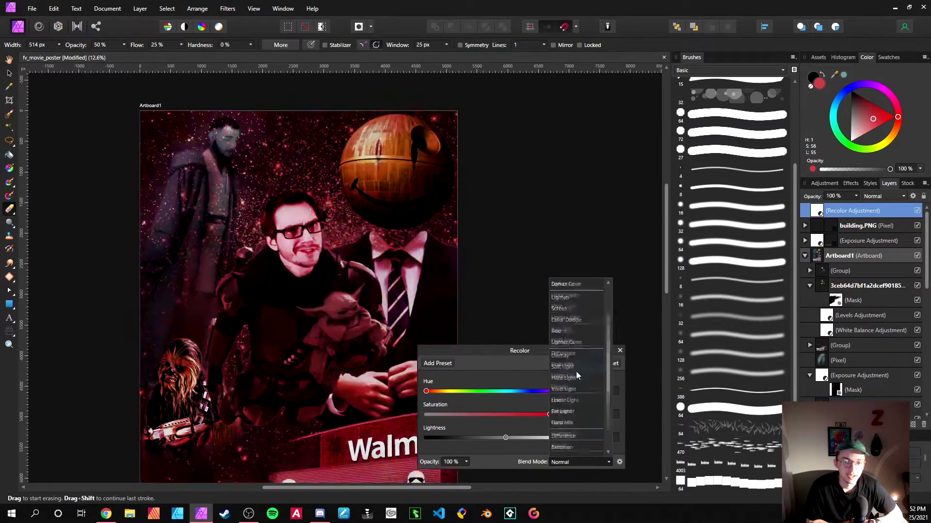
pyautogui.click(580, 299)
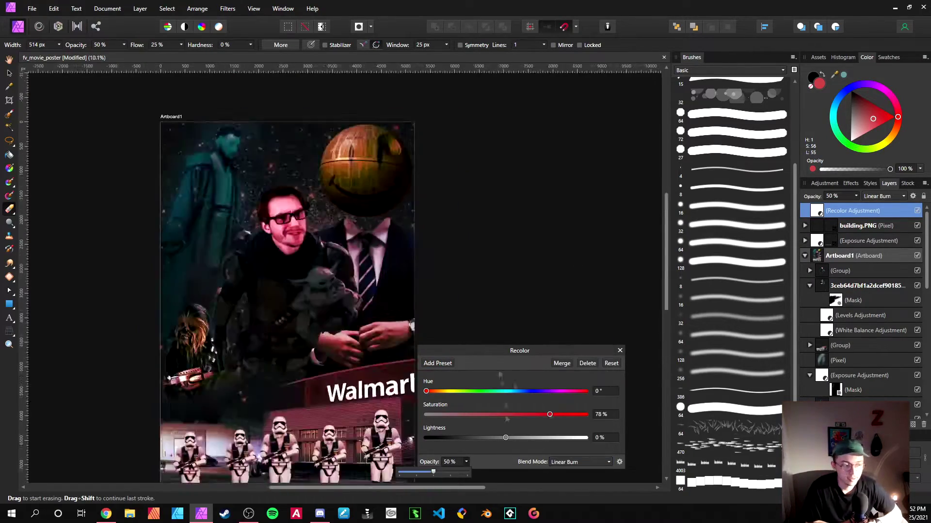
pyautogui.click(620, 350)
pyautogui.rightClick(824, 211)
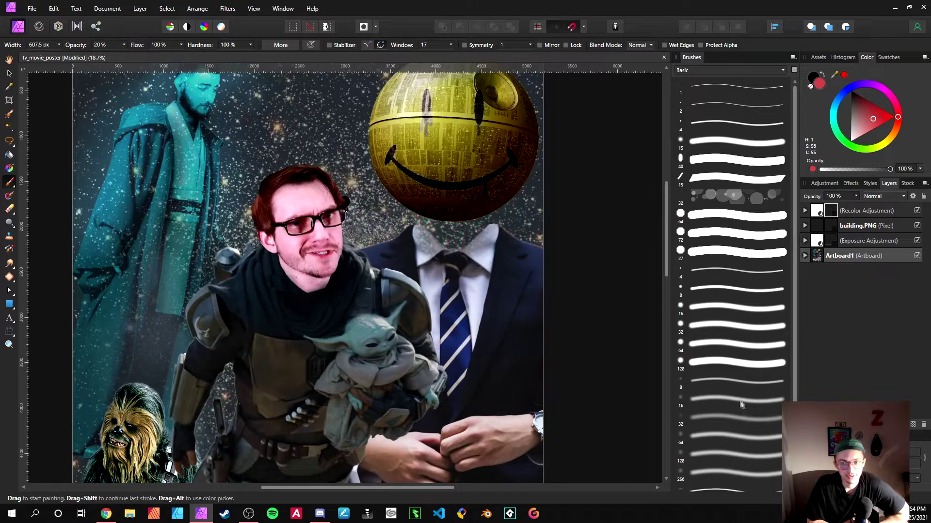
# Set the brush to 8% flow and 78% opacity and paint the red recolor onto the suit, hands and stormtroopers.
pyautogui.click(164, 45)
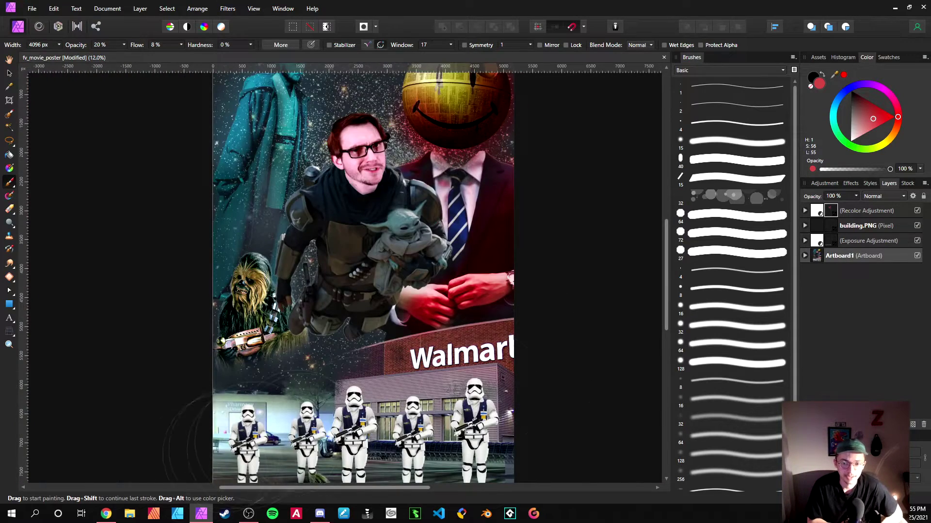
pyautogui.click(123, 44)
pyautogui.moveTo(83, 58); pyautogui.dragTo(136, 58)
pyautogui.moveTo(363, 340); pyautogui.dragTo(375, 260)
pyautogui.click(830, 211)
pyautogui.moveTo(485, 290); pyautogui.dragTo(459, 313)
pyautogui.moveTo(485, 320); pyautogui.dragTo(417, 388)
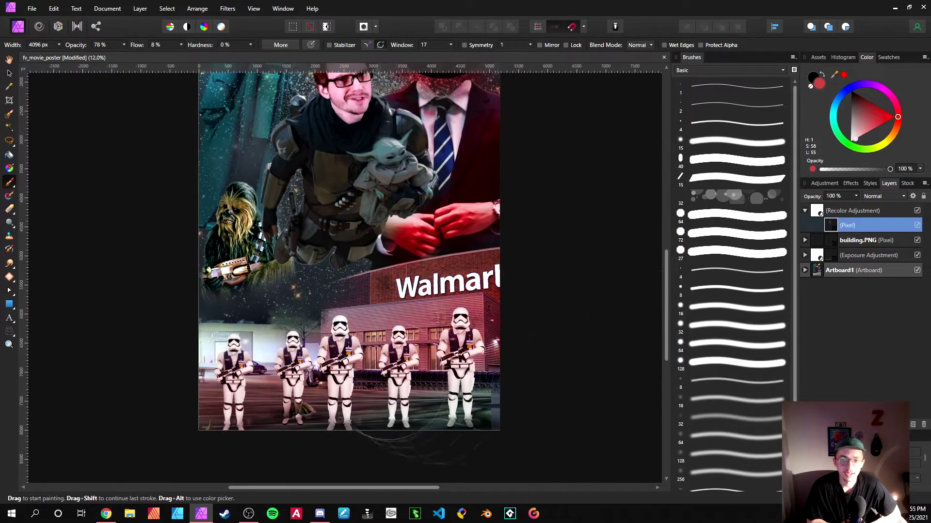
# Switch the colour picker to HSL sliders and deepen the painted red over the Walmart building and stormtroopers.
pyautogui.click(924, 57)
pyautogui.click(882, 77)
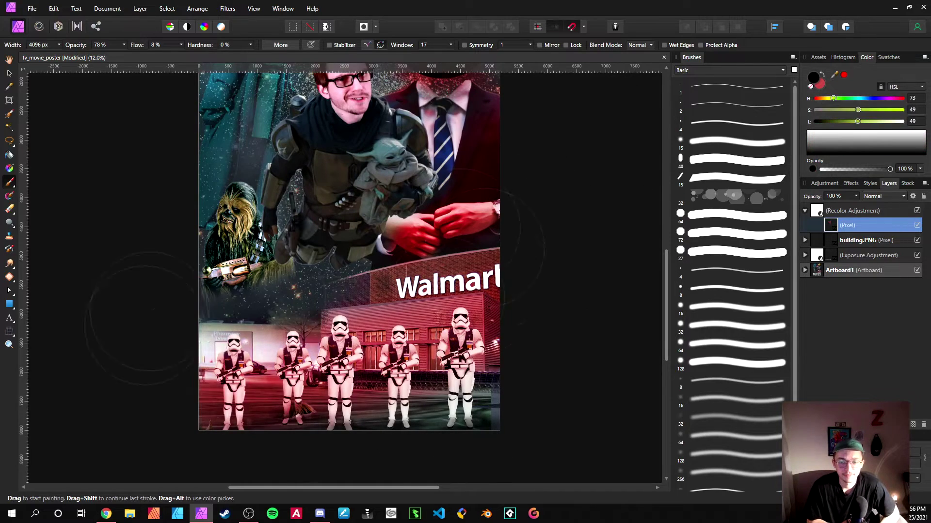
pyautogui.scroll(-3, 394, 330)
pyautogui.scroll(4, 411, 356)
pyautogui.moveTo(310, 359); pyautogui.dragTo(419, 387)
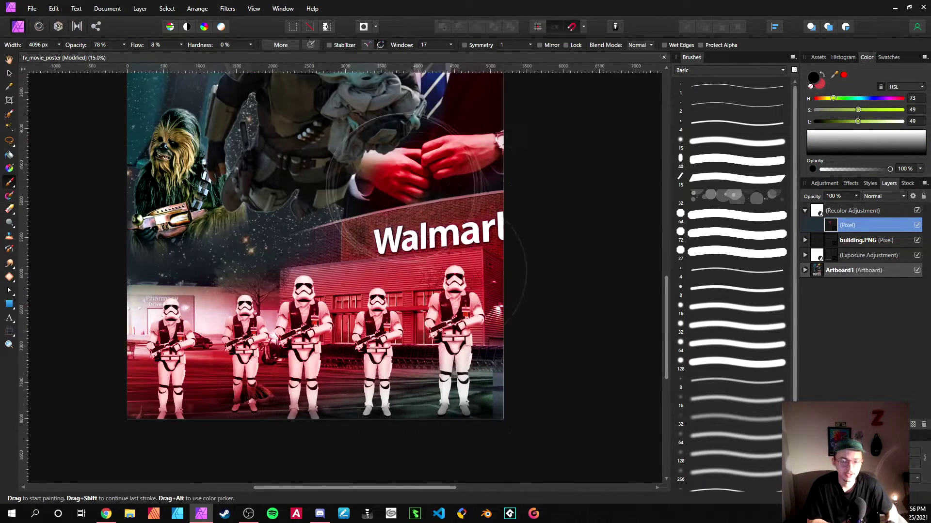
pyautogui.scroll(-2, 444, 323)
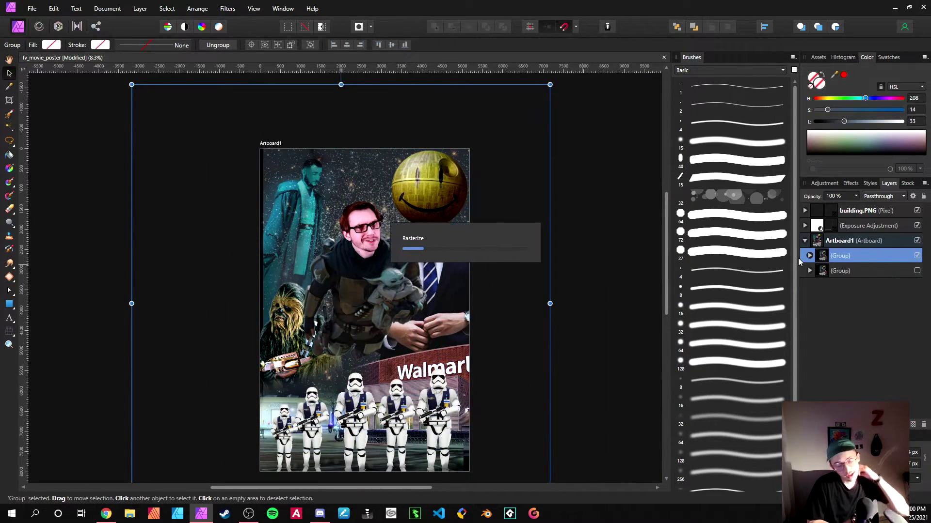
# Save the poster document.
pyautogui.hotkey('ctrl', 's')
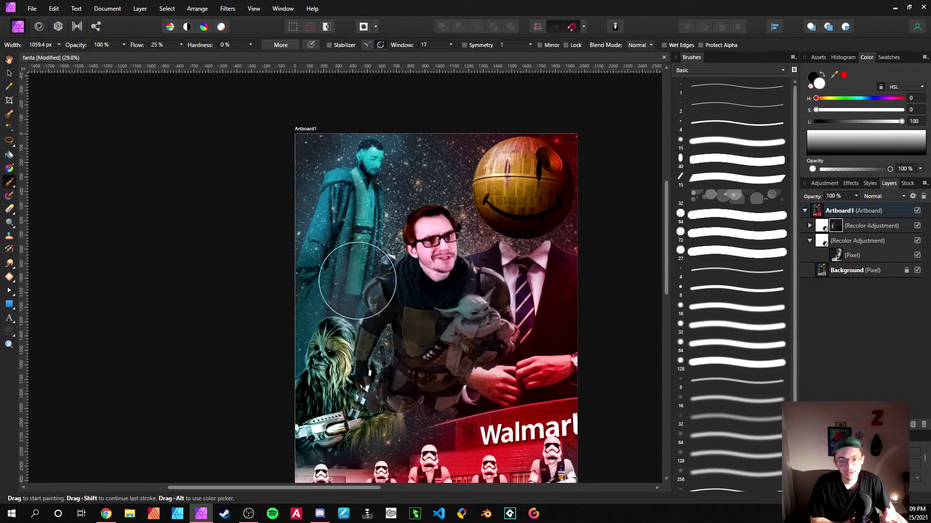
# Paint teal rim light along the edge of the central figure's hair with a small hard brush.
pyautogui.scroll(5, 421, 311)
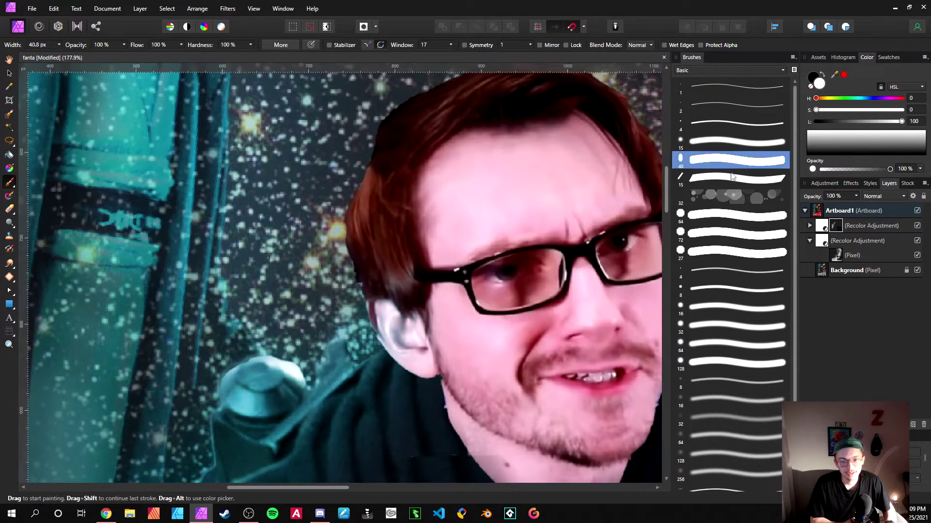
pyautogui.scroll(3, 376, 241)
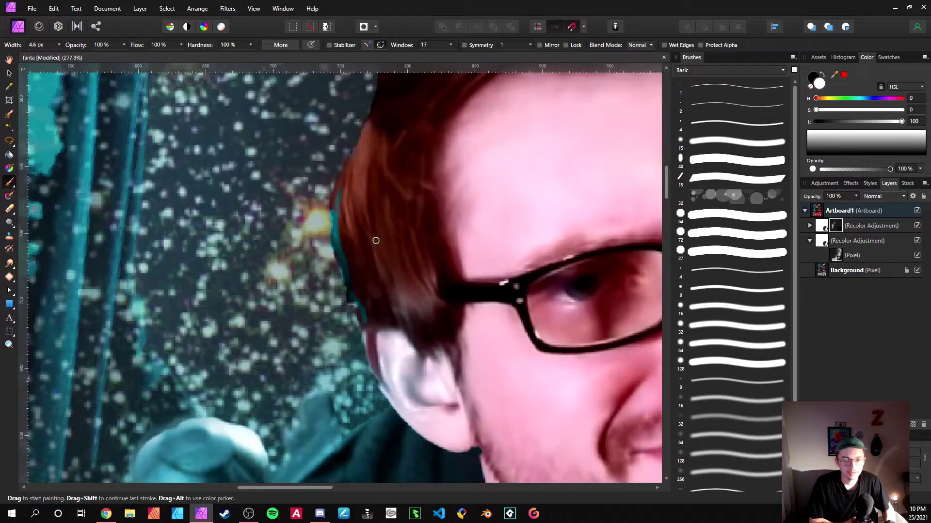
pyautogui.scroll(-6, 365, 120)
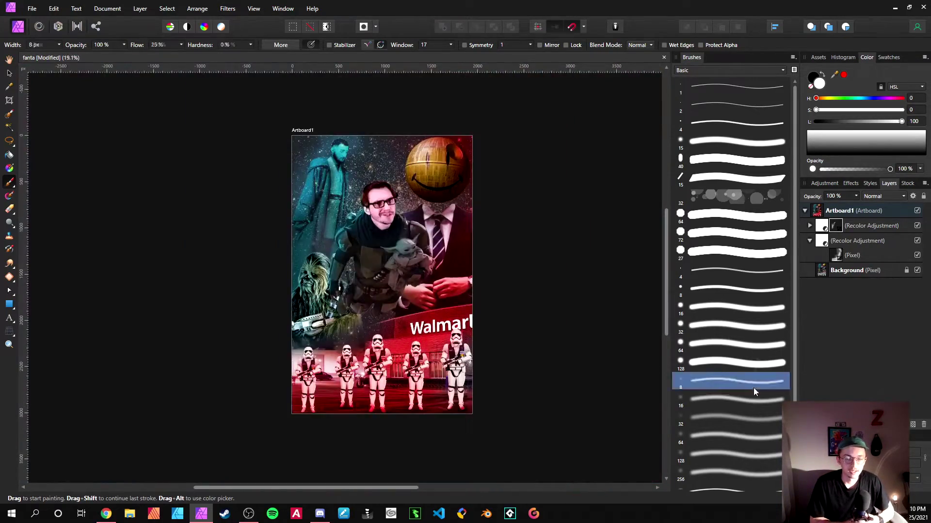
# Paint teal light on the central figure's ear, jaw and shoulder armour, changing to a larger soft brush at 25% flow.
pyautogui.click(736, 363)
pyautogui.scroll(3, 497, 213)
pyautogui.moveTo(523, 162); pyautogui.dragTo(468, 182)
pyautogui.scroll(-1, 736, 396)
pyautogui.click(737, 396)
pyautogui.press(']')
pyautogui.press(']')
pyautogui.press(']')
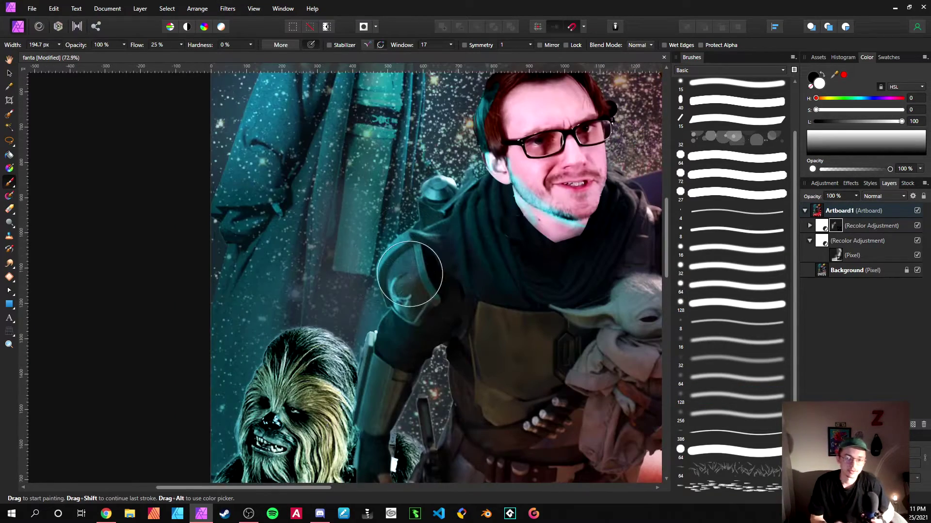
# Paint teal light along the central figure's arm, holster and belt edges beside Chewbacca with a 53 px soft brush.
pyautogui.scroll(-2, 388, 371)
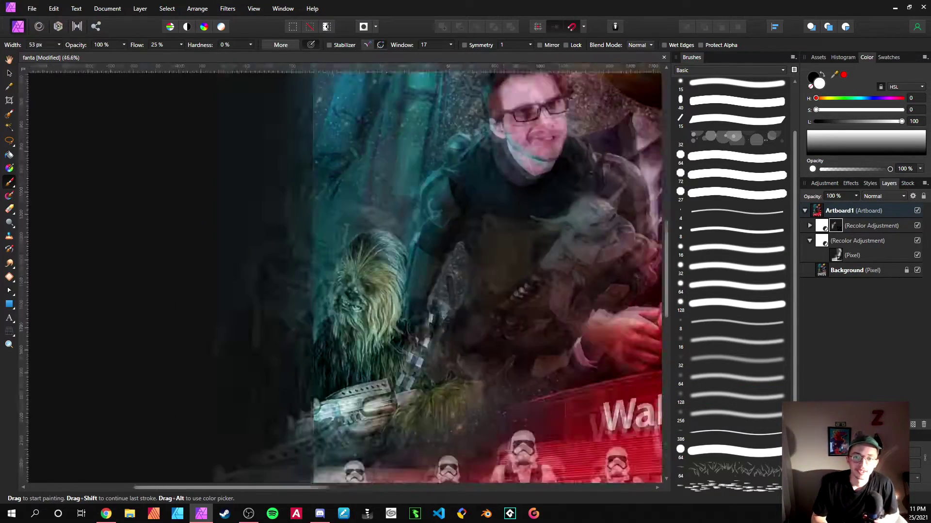
pyautogui.scroll(5, 409, 315)
pyautogui.scroll(-5, 429, 223)
pyautogui.scroll(4, 441, 283)
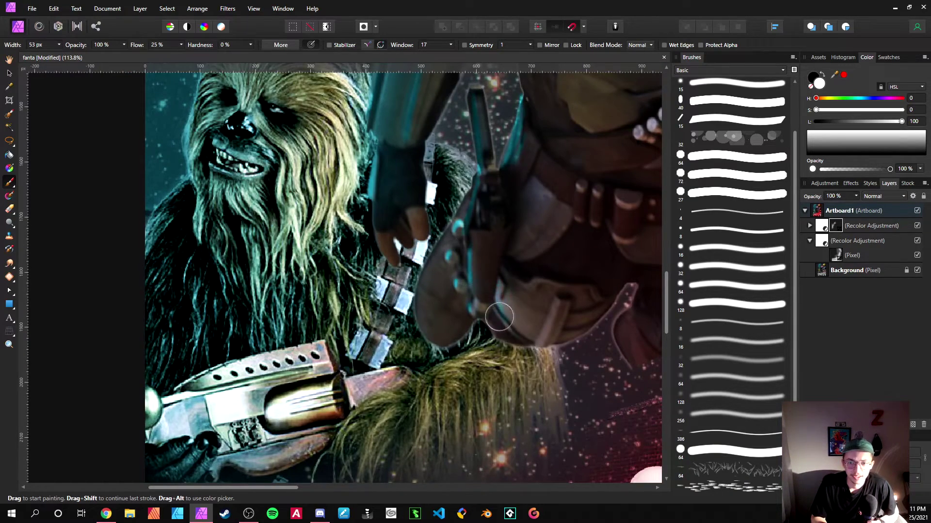
pyautogui.scroll(-4, 499, 316)
pyautogui.scroll(4, 424, 323)
pyautogui.scroll(-4, 437, 344)
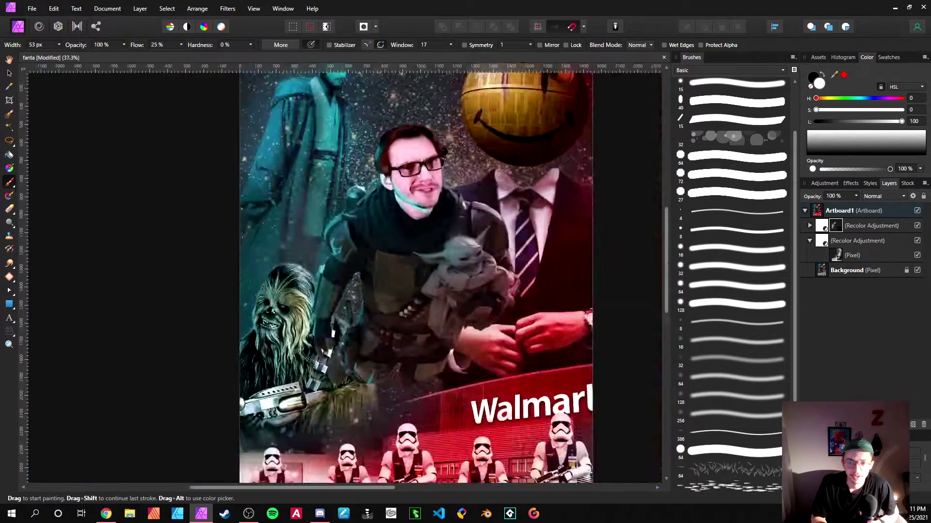
# Erase the teal streak along the central figure's jaw and touch up the teal light around his arm and torso.
pyautogui.scroll(3, 430, 294)
pyautogui.press('e')
pyautogui.press('b')
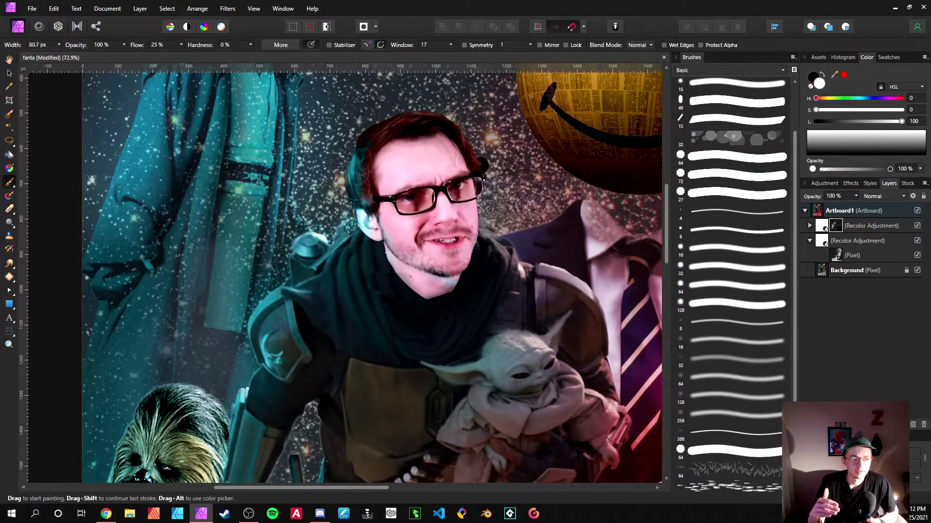
pyautogui.scroll(-5, 344, 278)
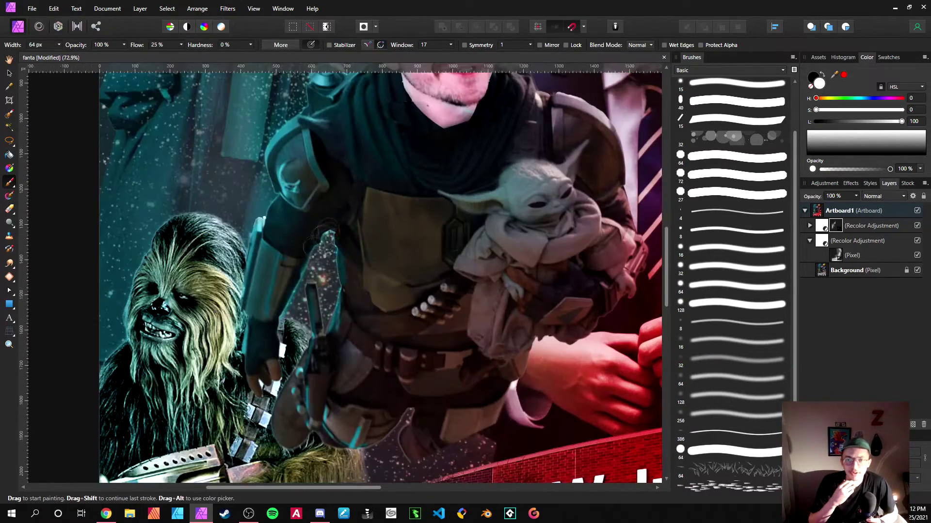
pyautogui.scroll(-3, 226, 294)
# Select the red Recolor adjustment's pixel mask and paint red light along the suit's shoulders with a soft brush at 8% flow.
pyautogui.press('s')
pyautogui.click(743, 378)
pyautogui.scroll(3, 388, 116)
pyautogui.click(852, 256)
pyautogui.click(388, 247)
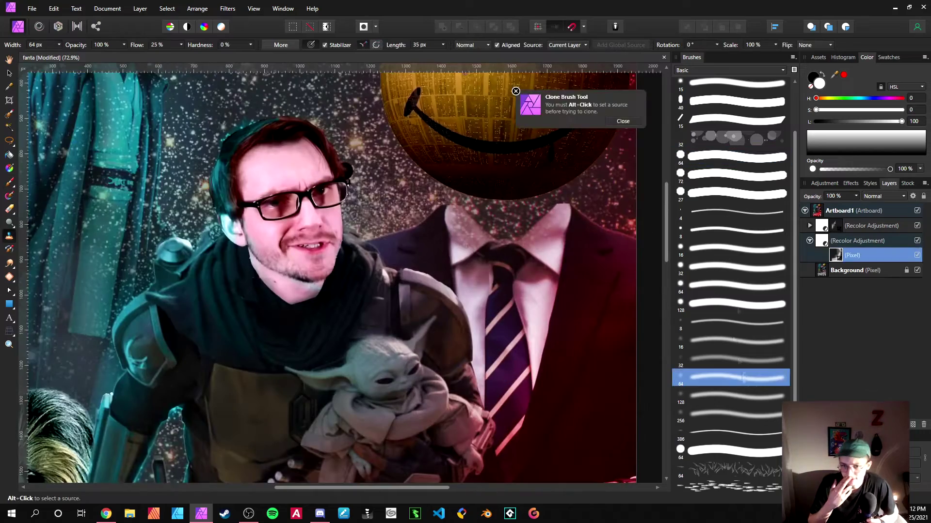
pyautogui.press('b')
pyautogui.press(']')
pyautogui.press(']')
pyautogui.press(']')
pyautogui.press(']')
pyautogui.scroll(1, 405, 242)
pyautogui.moveTo(399, 249); pyautogui.dragTo(332, 271)
pyautogui.scroll(-2, 400, 249)
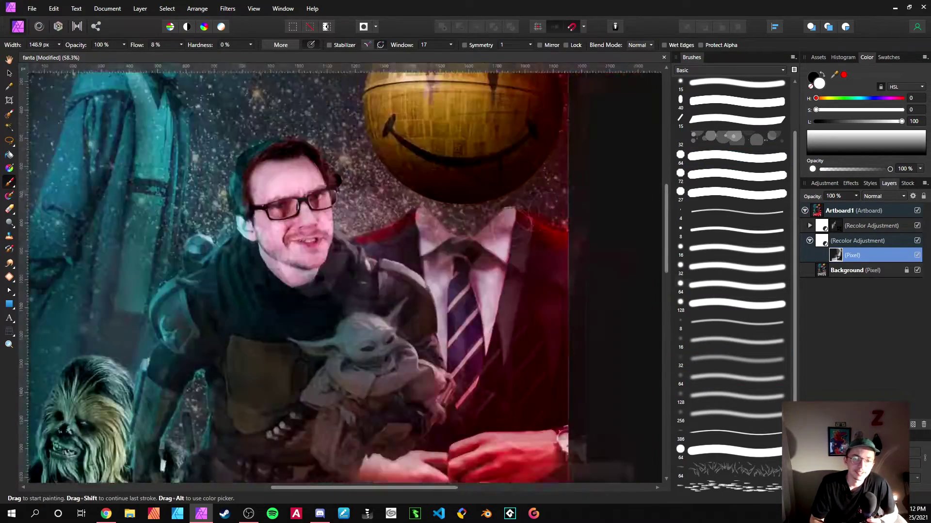
# Paint red light around the suit's collar, beside the tie and over the hands on the red recolor mask.
pyautogui.scroll(2, 465, 233)
pyautogui.moveTo(478, 164); pyautogui.dragTo(427, 200)
pyautogui.scroll(-1, 431, 196)
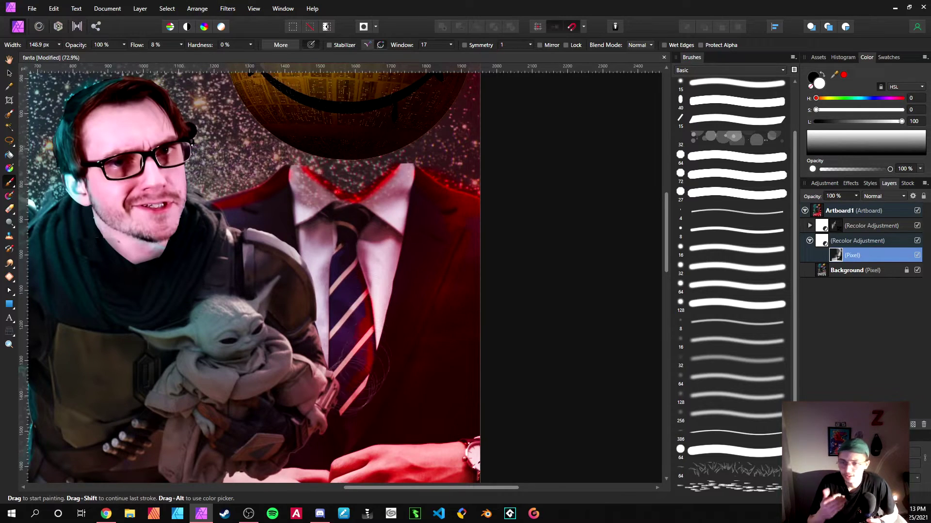
pyautogui.scroll(-3, 398, 291)
pyautogui.scroll(6, 415, 290)
pyautogui.scroll(-2, 492, 292)
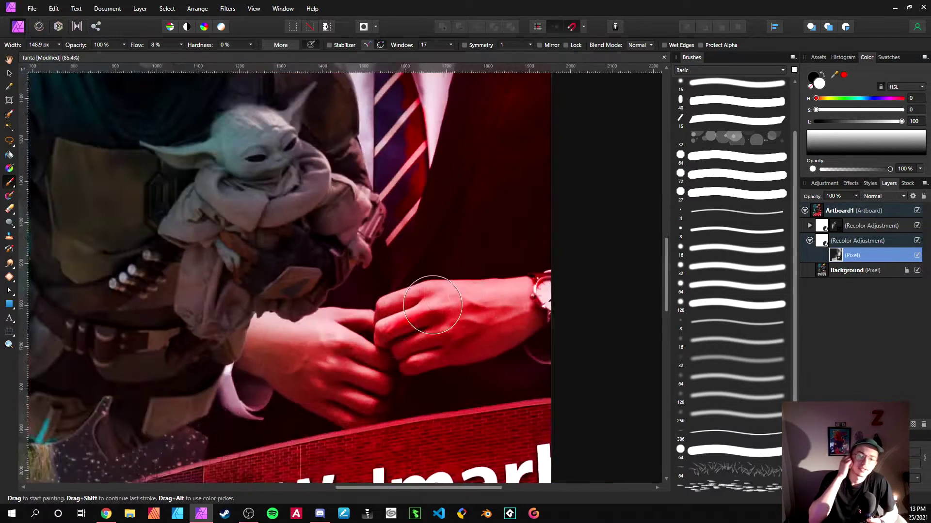
# Paint red light along Baby Yoda's lower edge and the suit's shirt cuff, and save the document.
pyautogui.scroll(-2, 440, 305)
pyautogui.scroll(3, 320, 310)
pyautogui.moveTo(345, 350); pyautogui.dragTo(313, 416)
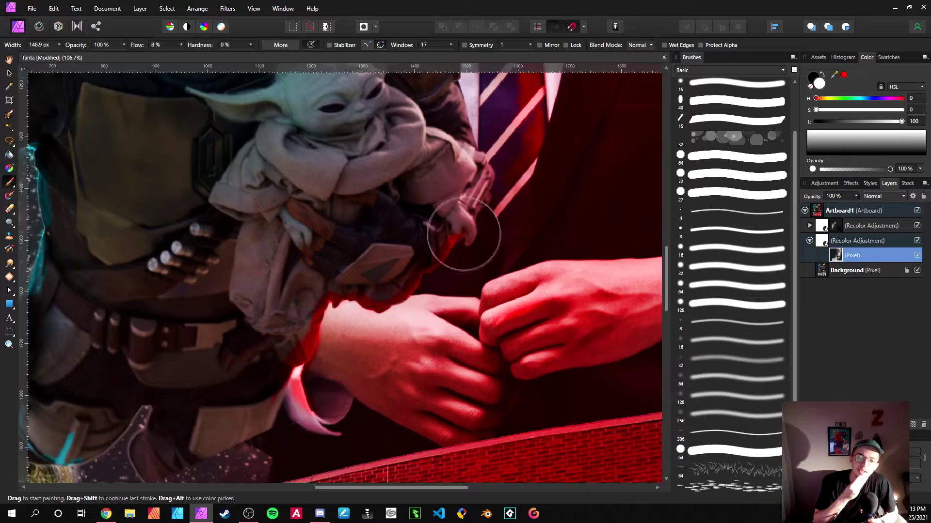
pyautogui.scroll(2, 514, 165)
pyautogui.hotkey('ctrl', 's')
# Erase the red recolor from the stormtroopers' faceplates and from the vests and badges of the middle and rightmost troopers at 8% flow.
pyautogui.scroll(-9, 415, 251)
pyautogui.scroll(2, 339, 162)
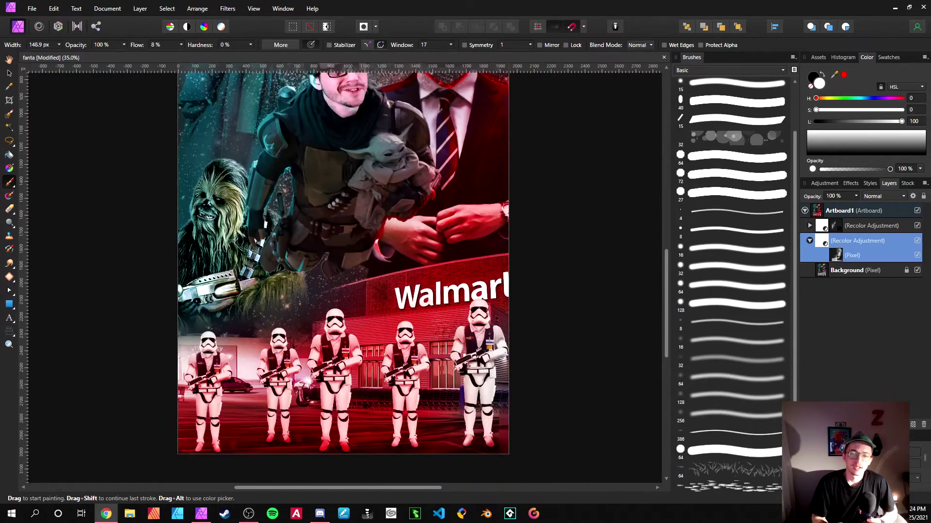
pyautogui.scroll(8, 333, 333)
pyautogui.press('e')
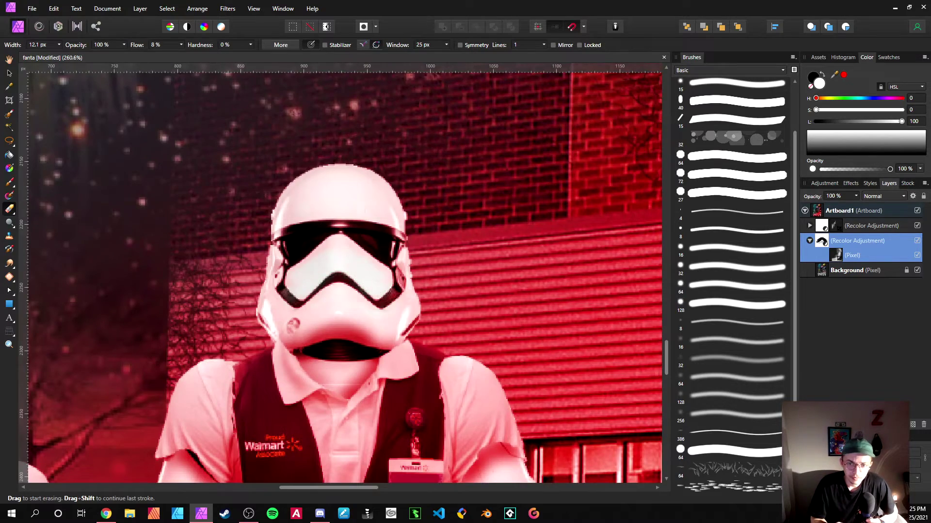
pyautogui.scroll(-5, 208, 183)
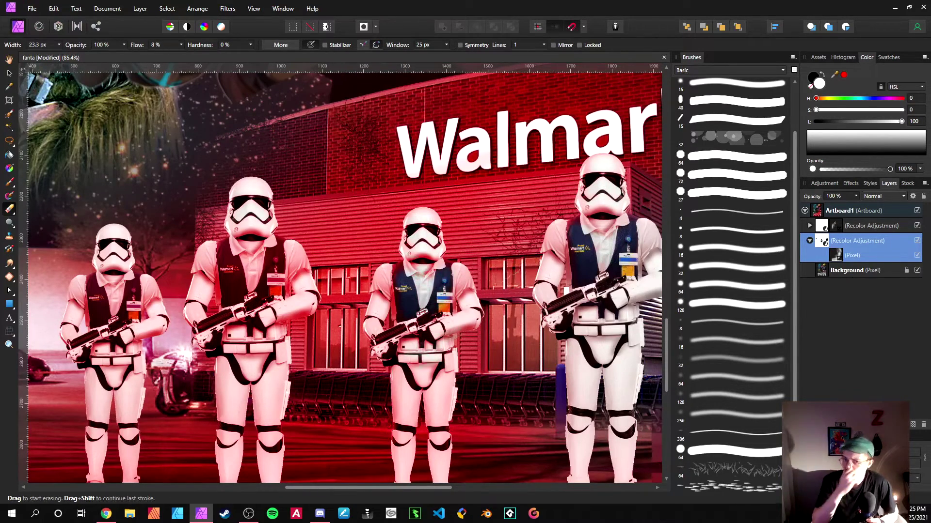
pyautogui.scroll(3, 143, 251)
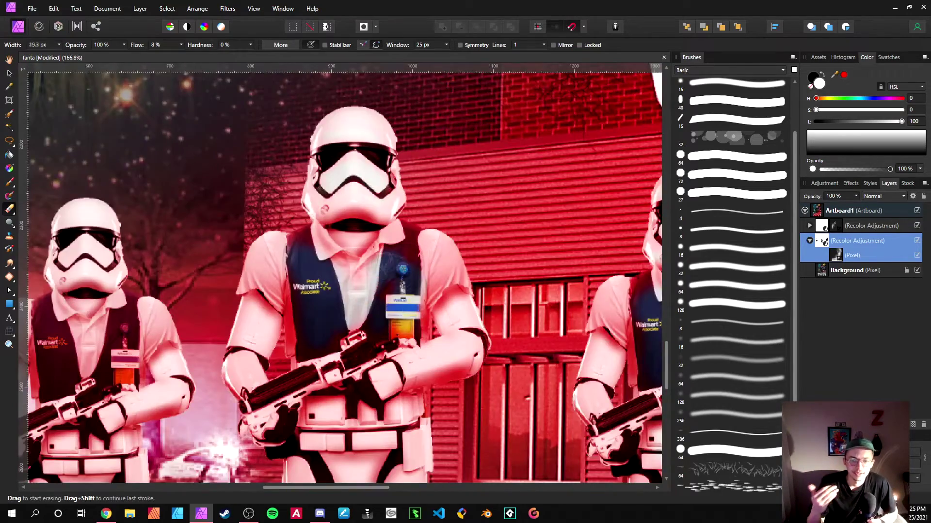
pyautogui.moveTo(391, 262); pyautogui.dragTo(385, 295)
# Erase the red recolor from the central stormtrooper's boots and from the vests of the two leftmost troopers.
pyautogui.scroll(-5, 638, 260)
pyautogui.scroll(1, 727, 272)
pyautogui.scroll(6, 583, 439)
pyautogui.moveTo(383, 361); pyautogui.dragTo(366, 400)
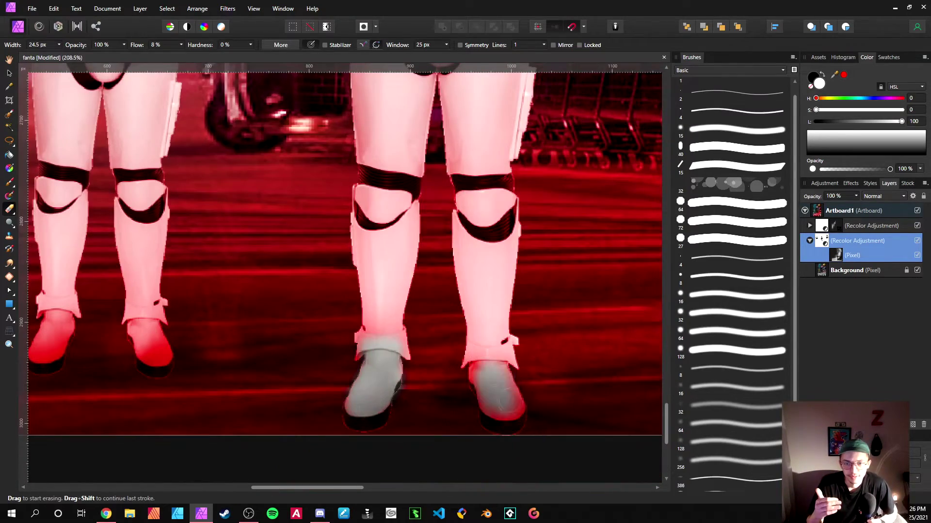
pyautogui.scroll(-4, 72, 310)
pyautogui.scroll(-3, 500, 375)
pyautogui.scroll(5, 293, 274)
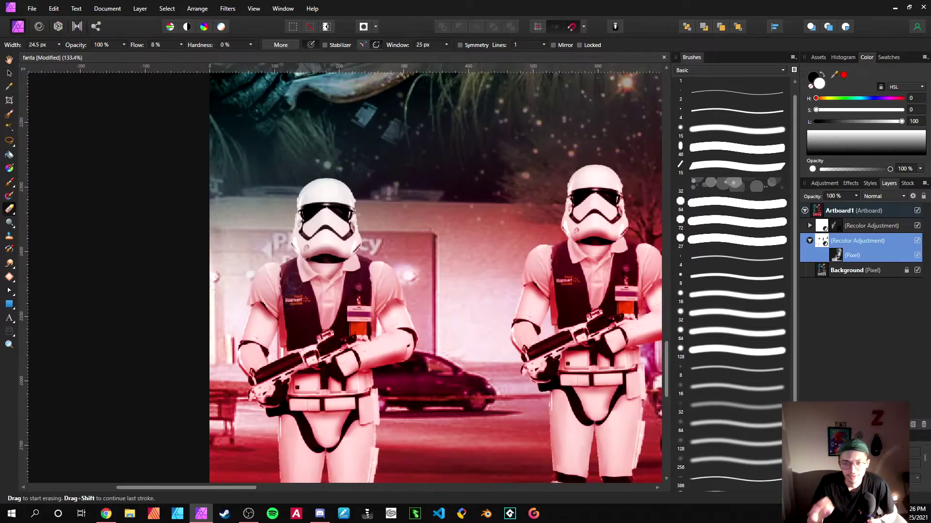
pyautogui.scroll(-8, 309, 383)
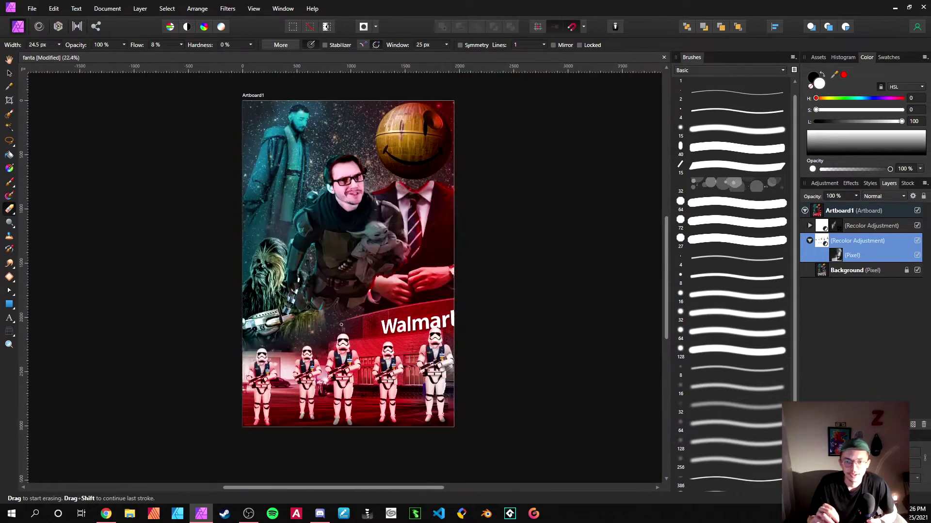
# Select the red Recolor adjustment's pixel mask and paint red light onto the rightmost stormtrooper with the soft brush at 8% flow.
pyautogui.scroll(4, 496, 353)
pyautogui.press('b')
pyautogui.click(852, 255)
pyautogui.scroll(2, 480, 256)
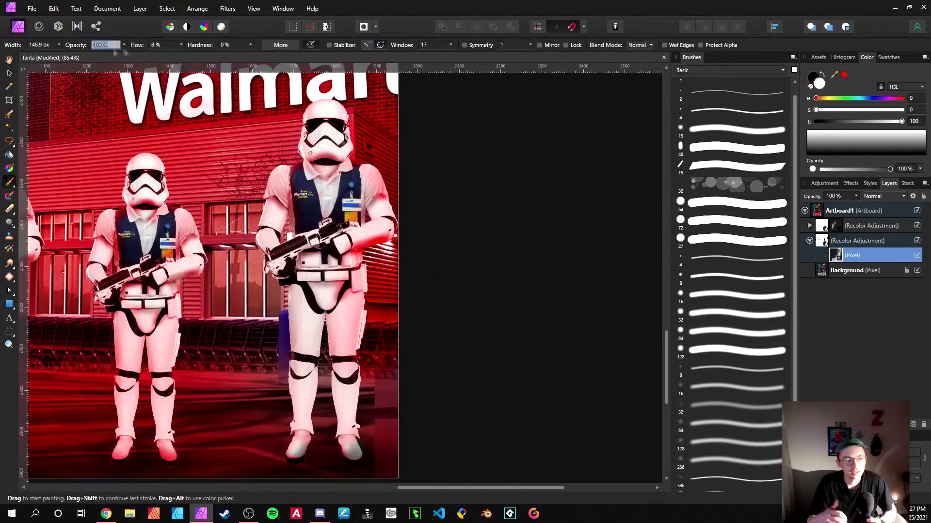
# Set the brush opacity to 20% and paint faint red light on the central figure's hanging belt cloth.
pyautogui.scroll(-3, 194, 374)
pyautogui.scroll(6, 193, 372)
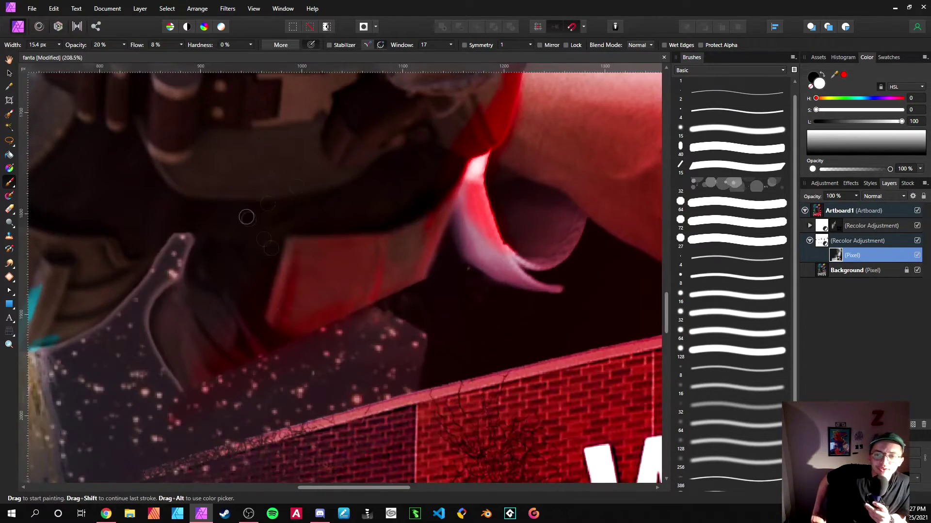
pyautogui.scroll(-4, 246, 217)
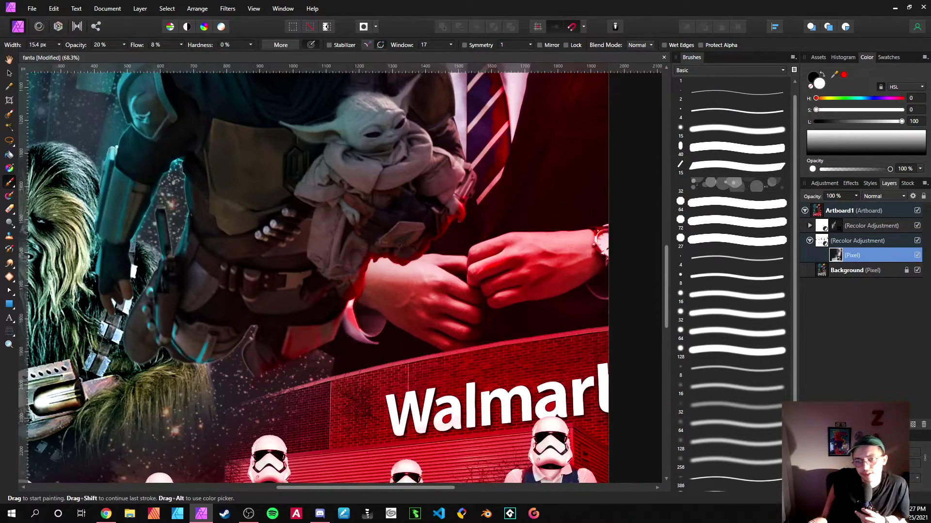
# Paint soft red light at 20% opacity along the central figure's hair and shoulder on the red recolor mask.
pyautogui.scroll(-5, 358, 231)
pyautogui.scroll(5, 395, 160)
pyautogui.moveTo(376, 286)
pyautogui.mouseDown()
pyautogui.moveTo(359, 201)
pyautogui.moveTo(301, 157)
pyautogui.mouseUp()
pyautogui.scroll(-2, 314, 161)
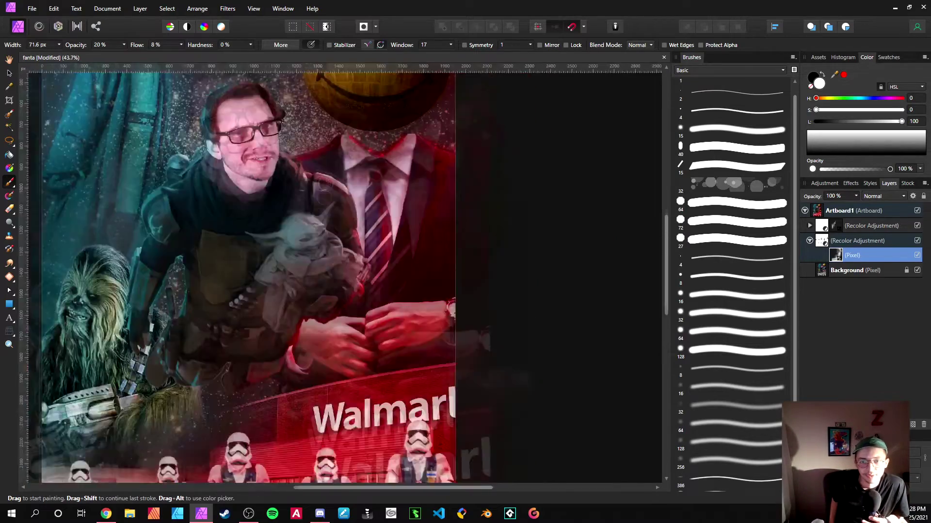
pyautogui.scroll(5, 306, 112)
pyautogui.press(']')
pyautogui.press(']')
pyautogui.scroll(-3, 219, 87)
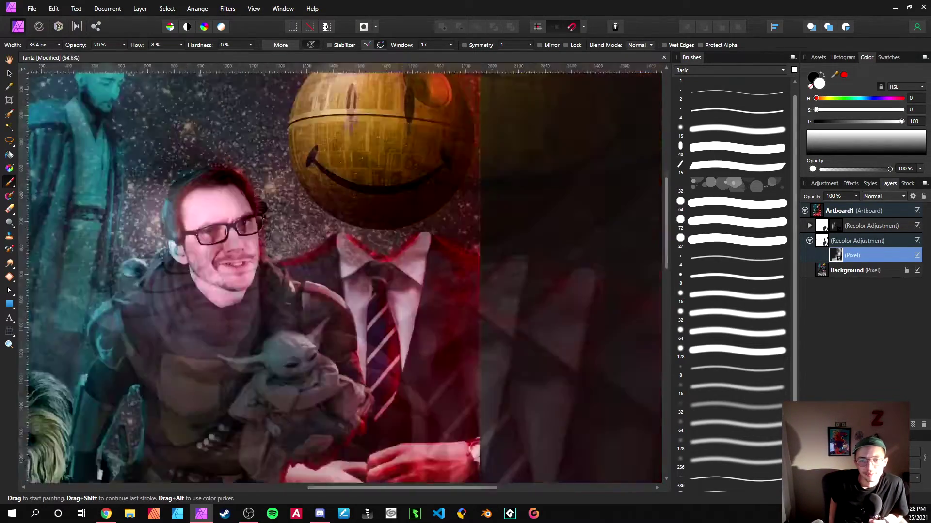
# Paint fine red highlights on the central figure's scarf and shoulder with a hard brush at 20% opacity and 100% flow, and save the document.
pyautogui.scroll(2, 219, 87)
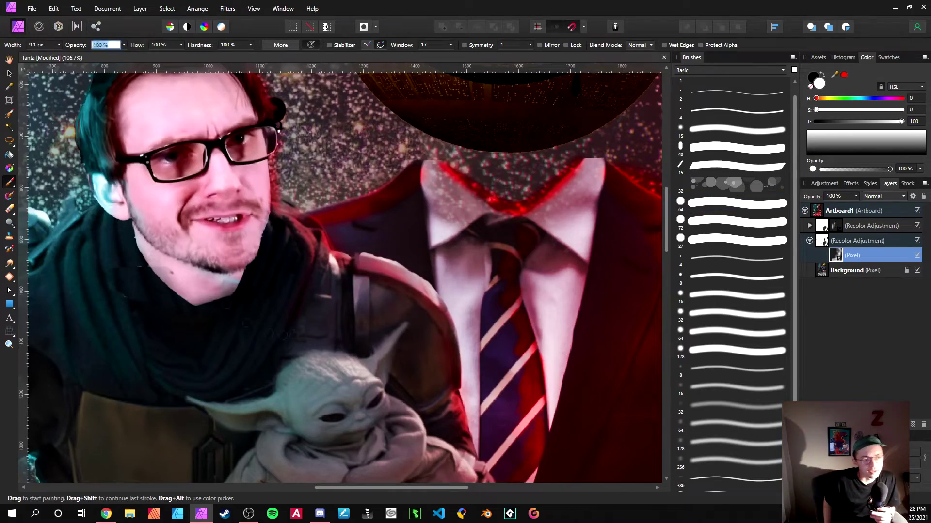
pyautogui.scroll(3, 329, 265)
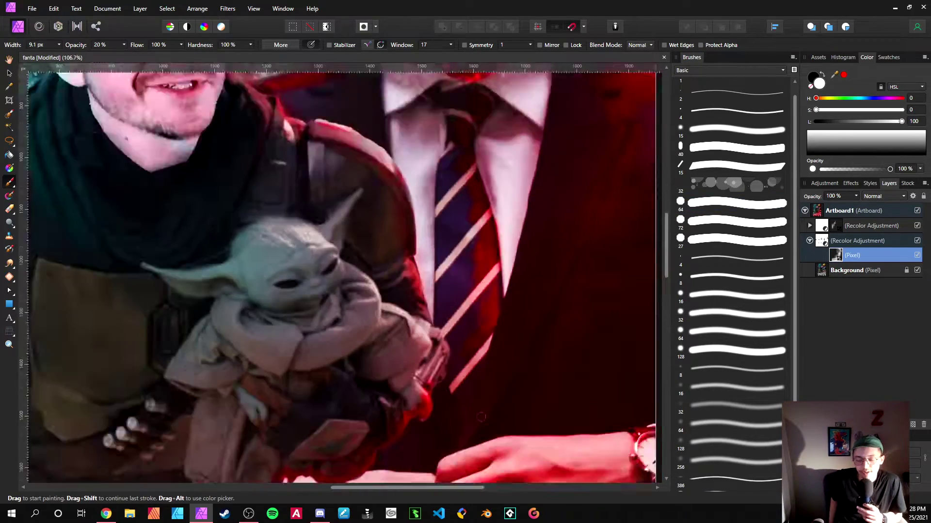
pyautogui.scroll(-6, 417, 259)
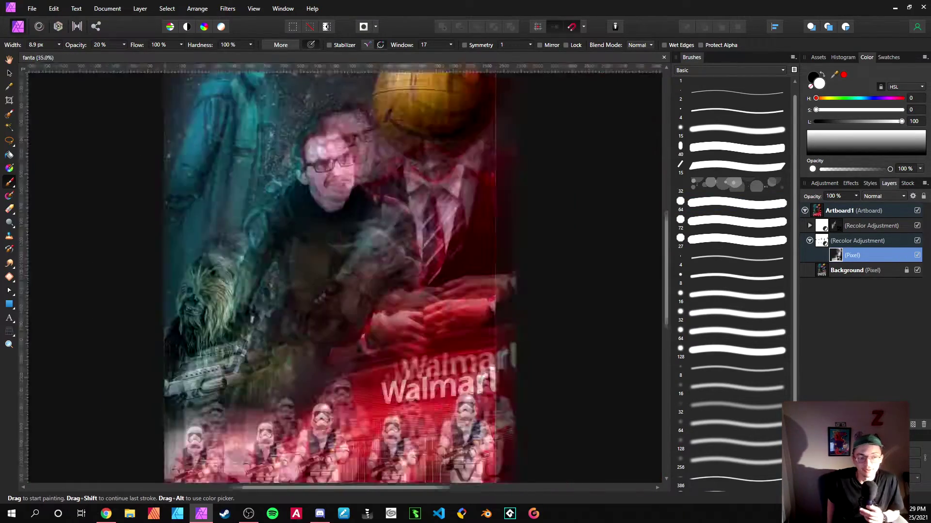
pyautogui.scroll(4, 395, 174)
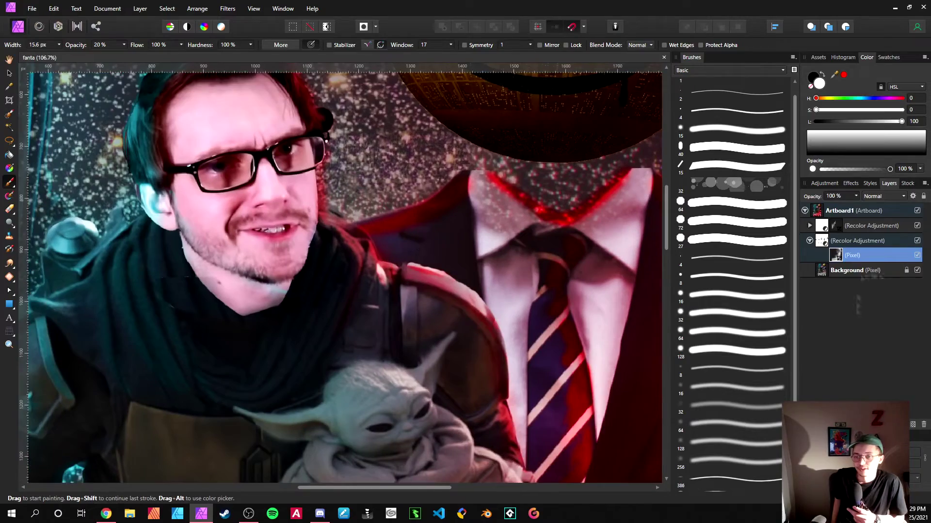
# Try a live Unsharp Mask filter above the Background layer with a 22.9 px radius and a factor of 1.426.
pyautogui.click(879, 425)
pyautogui.click(815, 185)
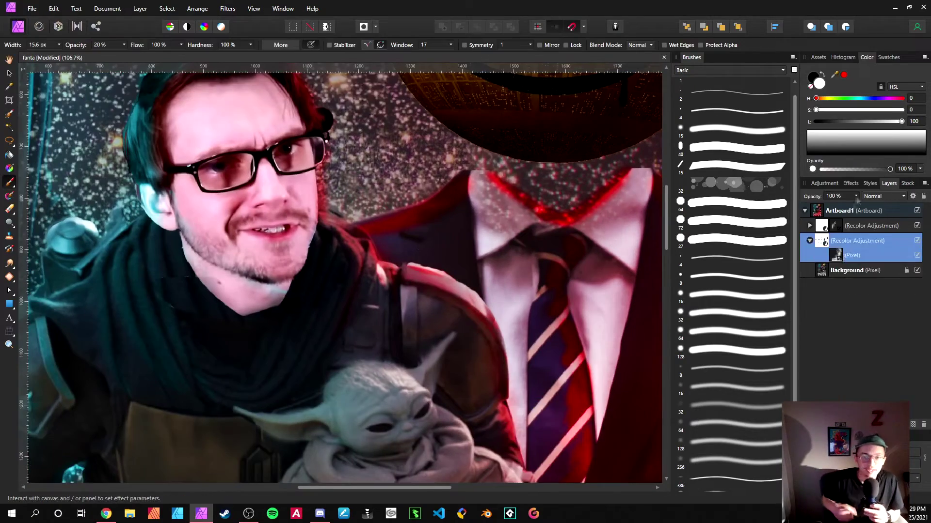
pyautogui.click(879, 425)
pyautogui.click(815, 185)
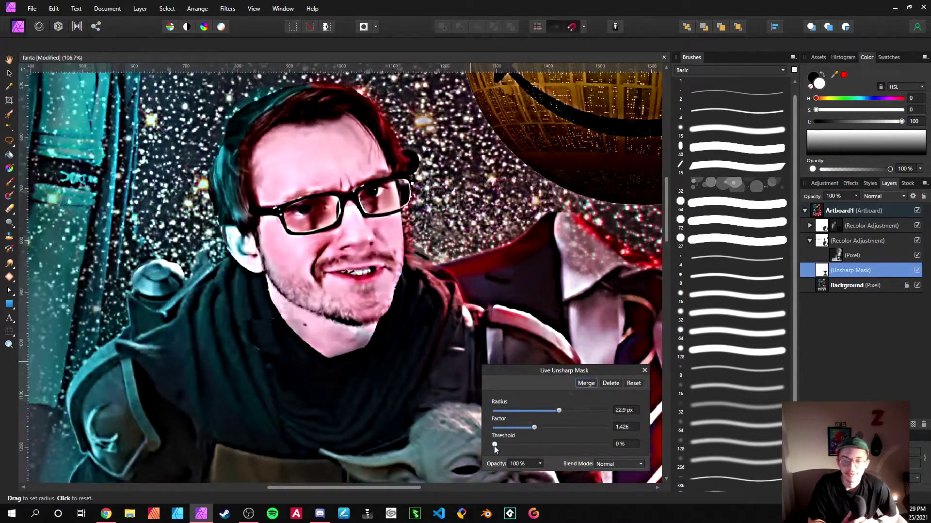
# Add a live Clarity filter above the Background layer.
pyautogui.click(880, 425)
pyautogui.click(815, 177)
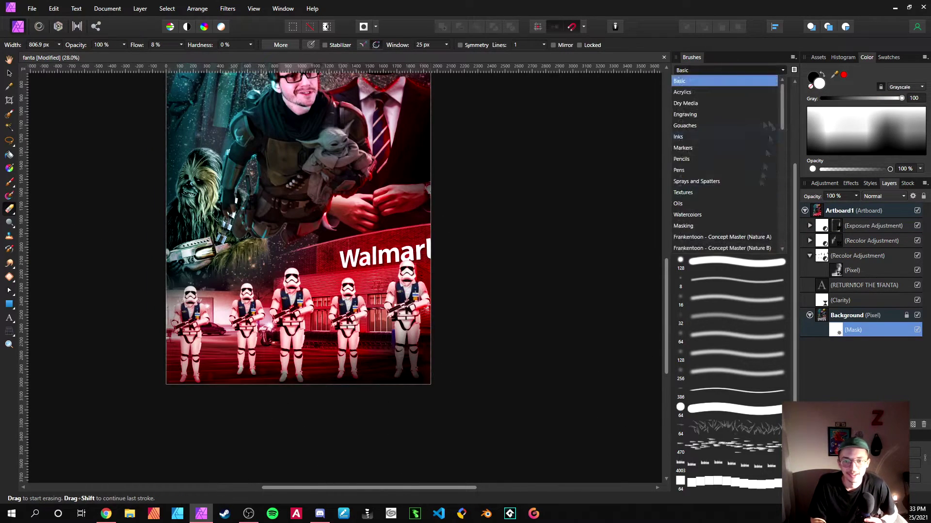
# Pick a brush from the Textures category and erase the Background layer's mask into white fog around the stormtroopers' legs.
pyautogui.click(729, 70)
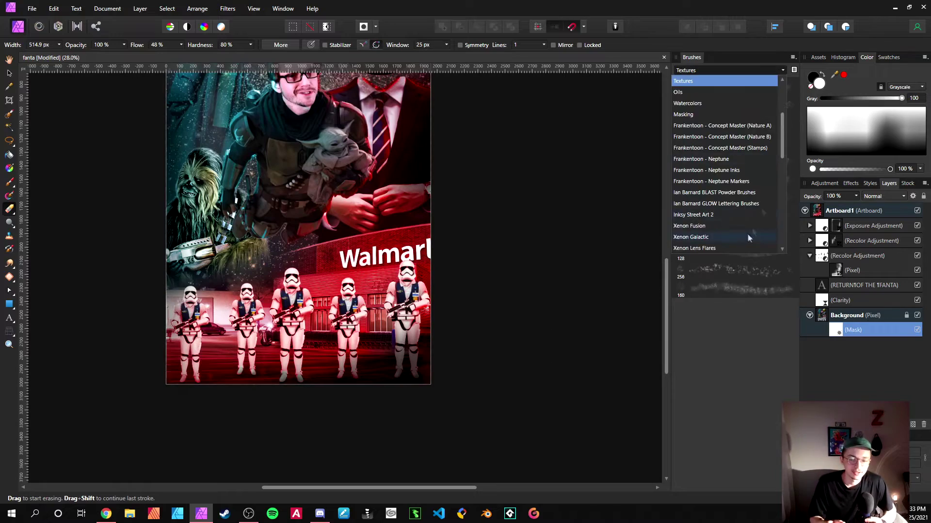
pyautogui.scroll(2, 757, 236)
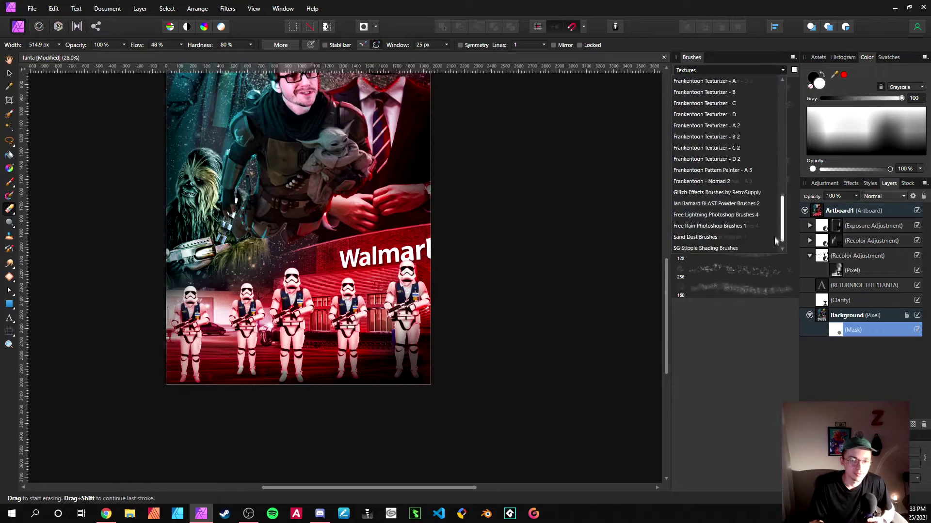
pyautogui.click(775, 237)
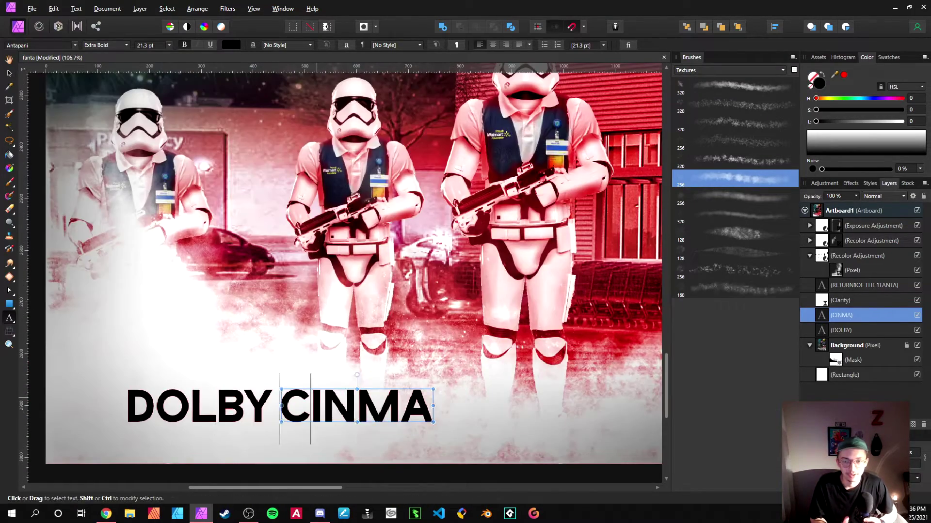
# Give the word CINEMA a thin font and draw a rectangle beside DOLBY as the base of the Dolby logo.
pyautogui.click(41, 45)
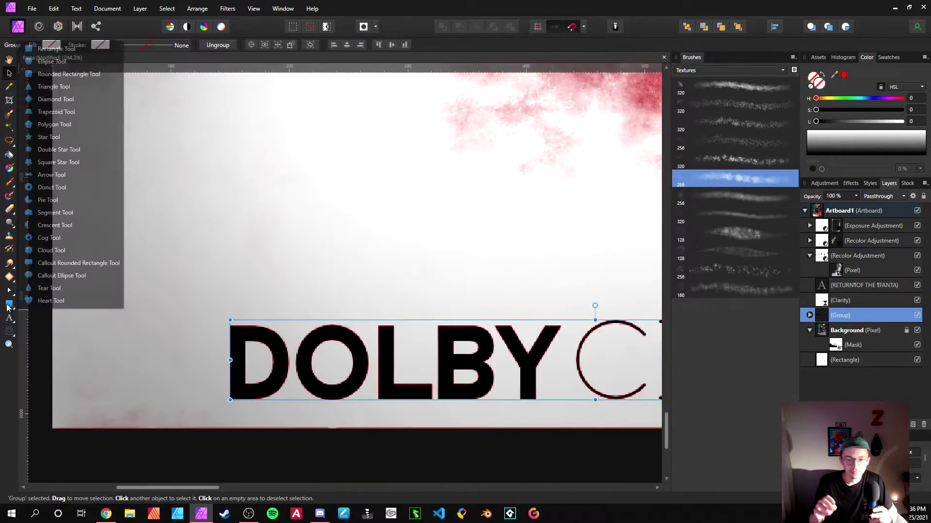
pyautogui.moveTo(117, 324); pyautogui.dragTo(196, 395)
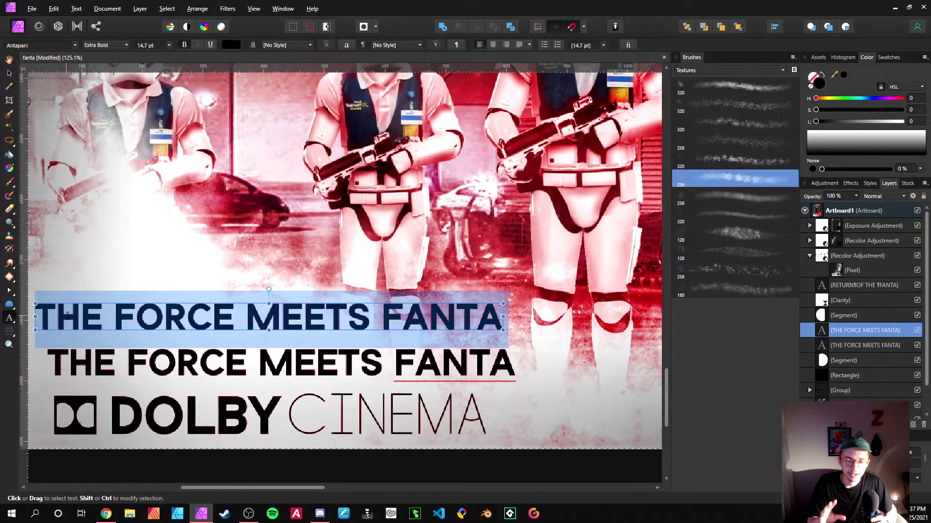
# Replace the upper copy of THE FORCE MEETS FANTA with MARCH 2021 and widen its letter spacing.
pyautogui.write('MARCH 2021')
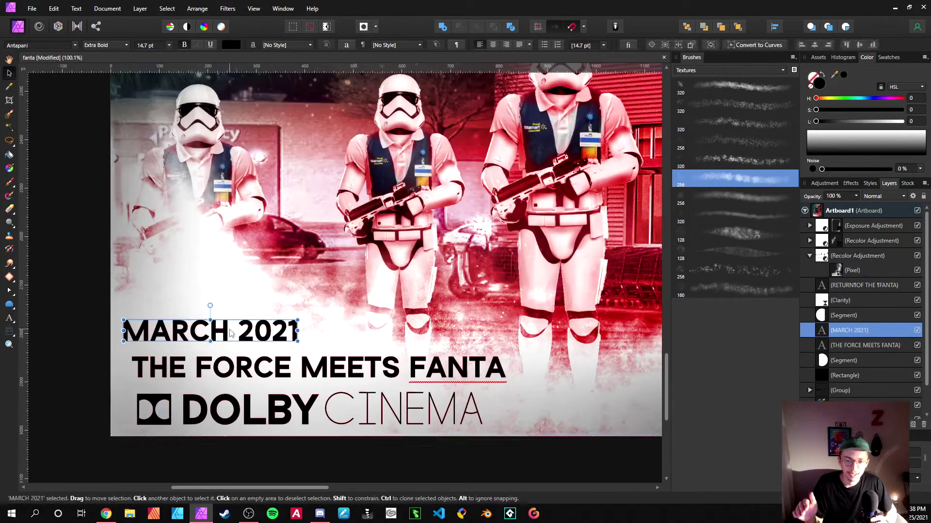
pyautogui.tripleClick(219, 331)
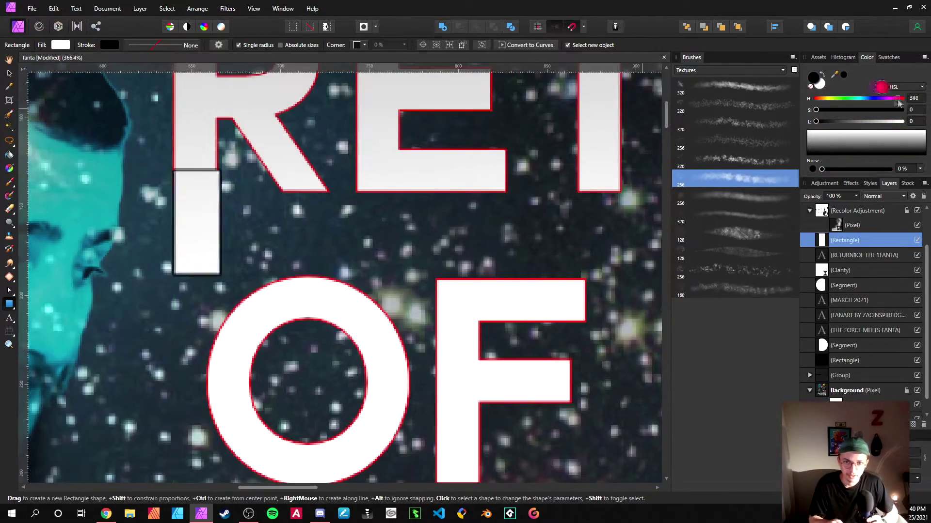
# Color the stroke of the rectangle extending the title's letter R red, with HSL 360, 90, 51.
pyautogui.moveTo(898, 99); pyautogui.dragTo(902, 99)
pyautogui.click(893, 110)
pyautogui.moveTo(889, 122); pyautogui.dragTo(876, 122)
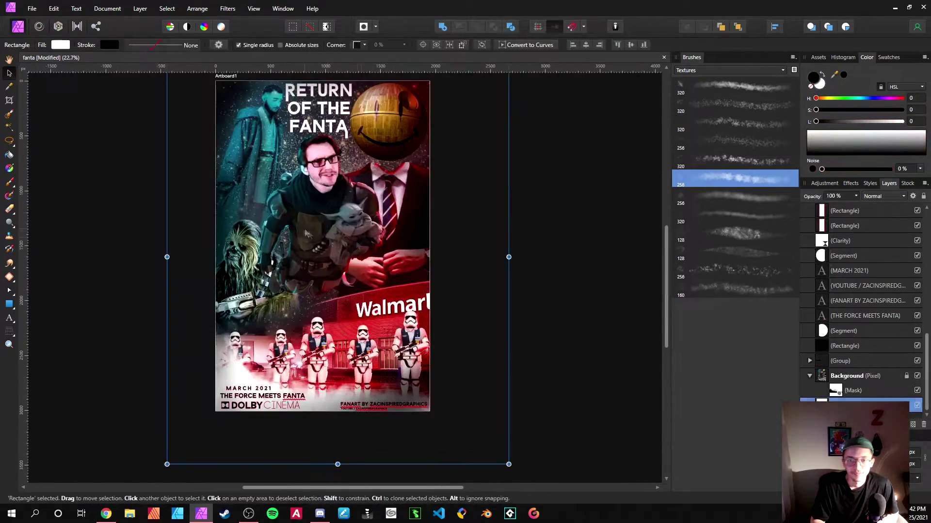
pyautogui.scroll(3, 426, 214)
pyautogui.press('a')
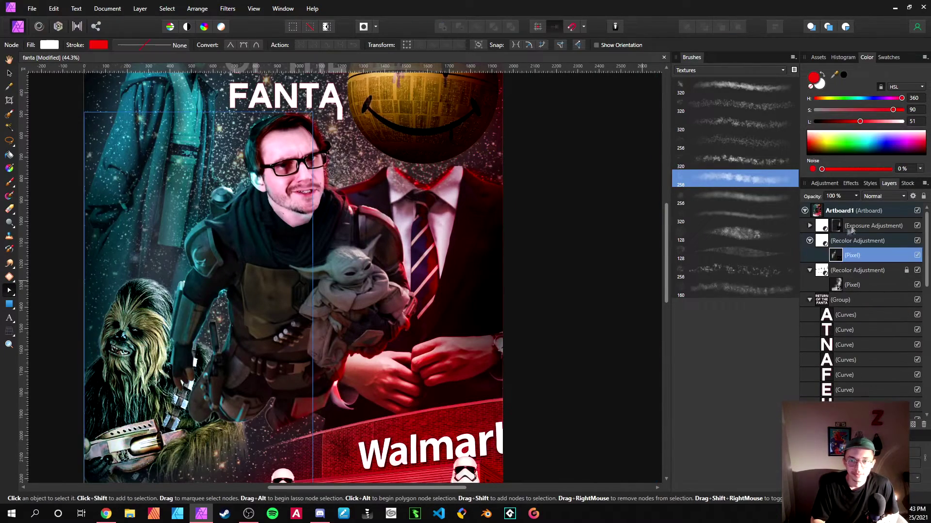
pyautogui.click(851, 228)
pyautogui.click(852, 284)
pyautogui.press('e')
pyautogui.scroll(4, 335, 196)
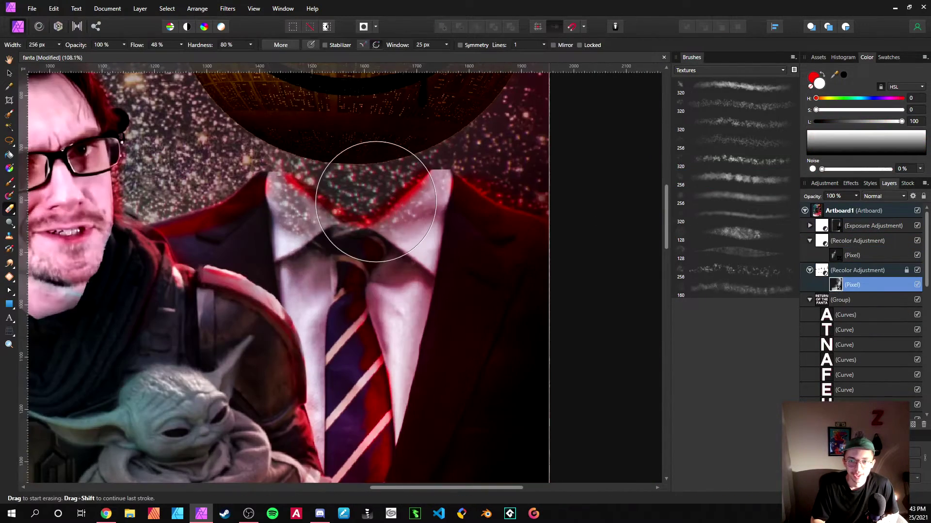
pyautogui.scroll(-4, 322, 163)
# Trace the smiley Death Star's left eye and its drip with the Pen tool as a black-filled shape.
pyautogui.scroll(5, 407, 180)
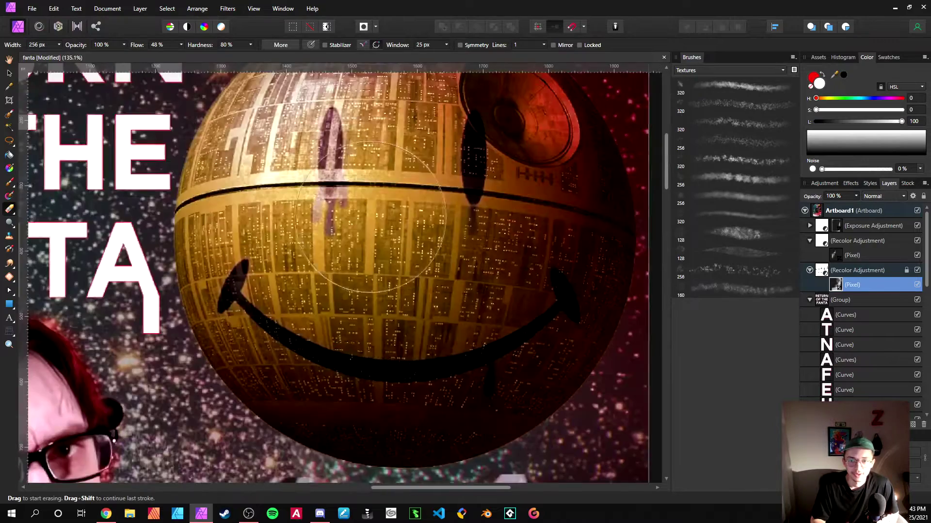
pyautogui.click(8, 291)
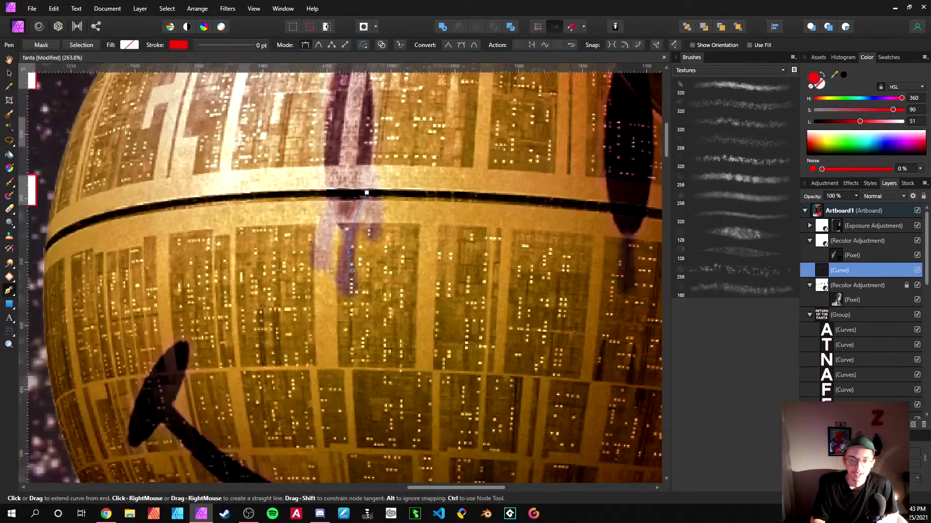
pyautogui.scroll(3, 339, 218)
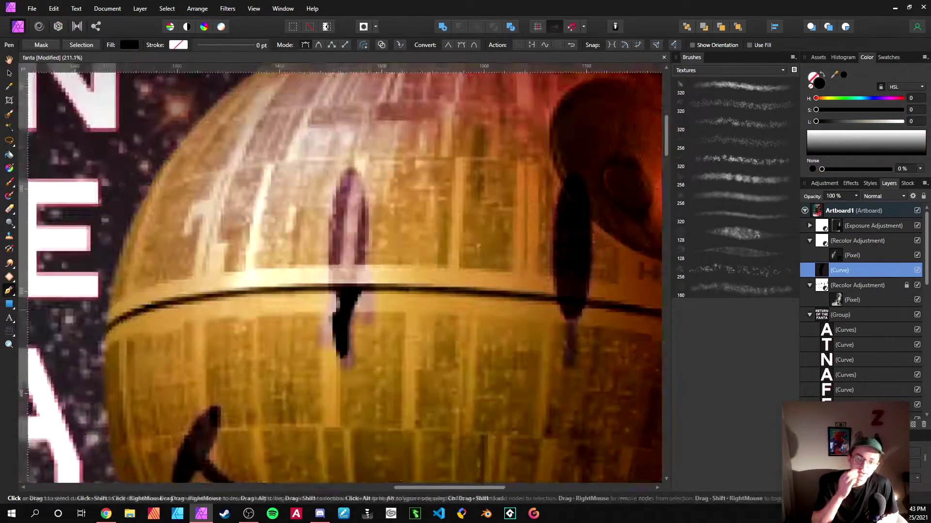
pyautogui.scroll(3, 339, 271)
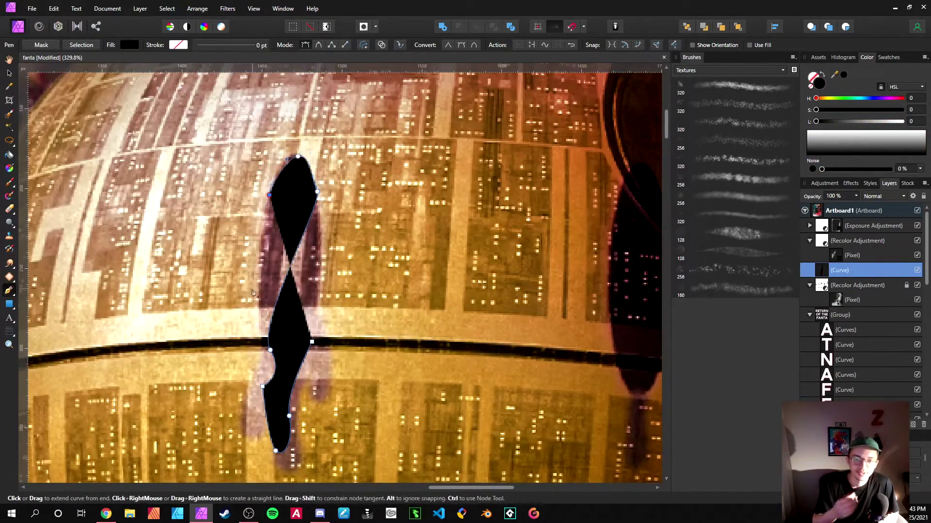
# Trace the smiley Death Star's right eye and its drip with the Pen tool as a black-filled shape.
pyautogui.scroll(-5, 311, 329)
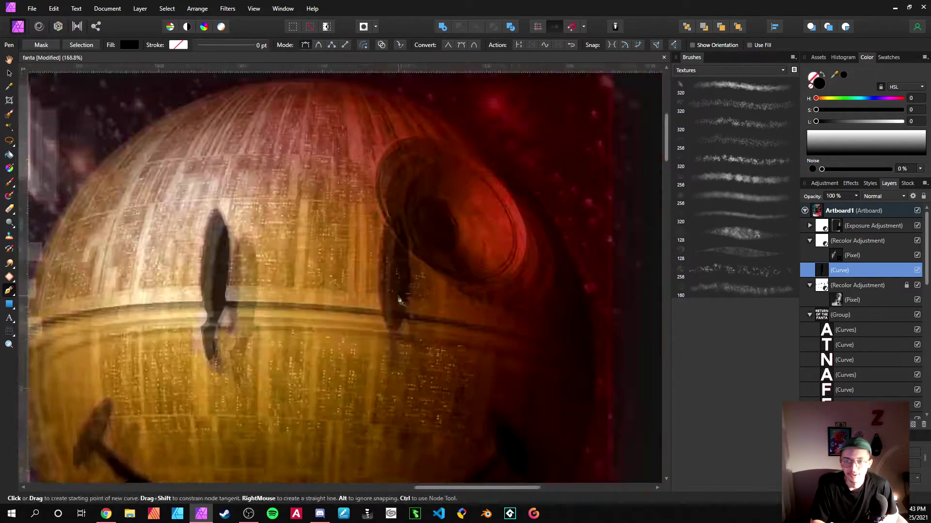
pyautogui.scroll(5, 387, 322)
pyautogui.moveTo(369, 218); pyautogui.dragTo(370, 192)
pyautogui.moveTo(382, 126); pyautogui.dragTo(388, 114)
pyautogui.moveTo(400, 99); pyautogui.dragTo(408, 97)
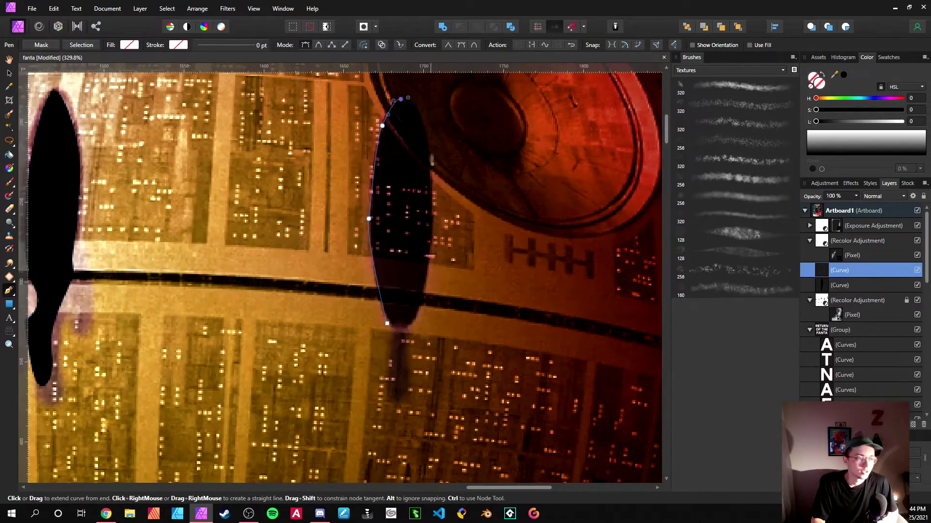
pyautogui.scroll(-5, 389, 339)
# Draw a second small drip under the Death Star's left eye with the Pen tool and fill it black.
pyautogui.scroll(7, 271, 311)
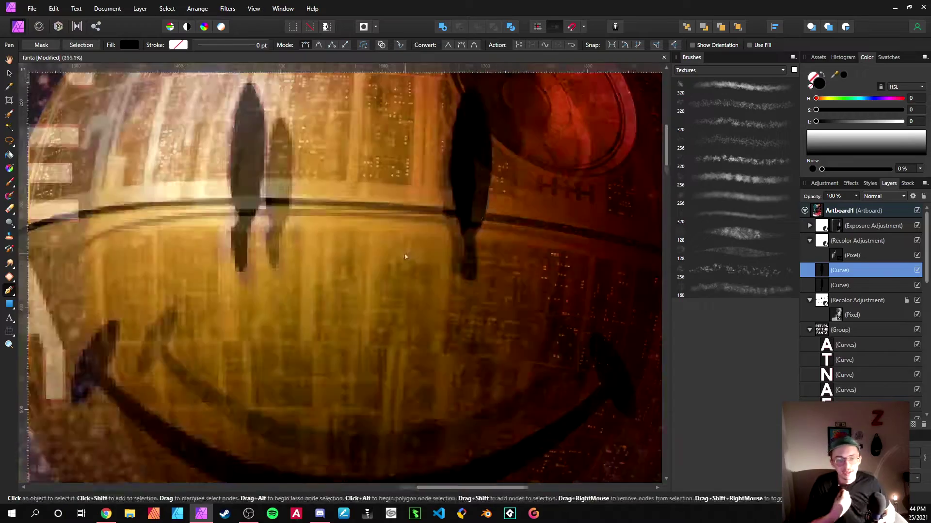
pyautogui.click(271, 165)
pyautogui.moveTo(271, 256); pyautogui.dragTo(268, 277)
pyautogui.moveTo(280, 290); pyautogui.dragTo(290, 284)
pyautogui.moveTo(286, 240)
pyautogui.mouseDown()
pyautogui.moveTo(281, 220)
pyautogui.moveTo(333, 149)
pyautogui.mouseUp()
pyautogui.click(844, 75)
pyautogui.scroll(-5, 291, 272)
pyautogui.scroll(6, 291, 242)
pyautogui.press('a')
pyautogui.scroll(-6, 386, 314)
pyautogui.scroll(4, 420, 219)
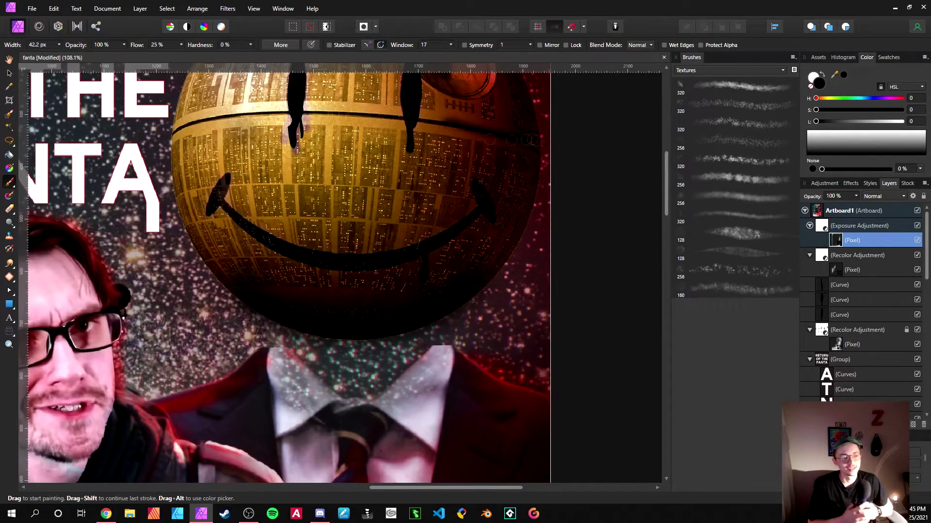
pyautogui.scroll(4, 427, 131)
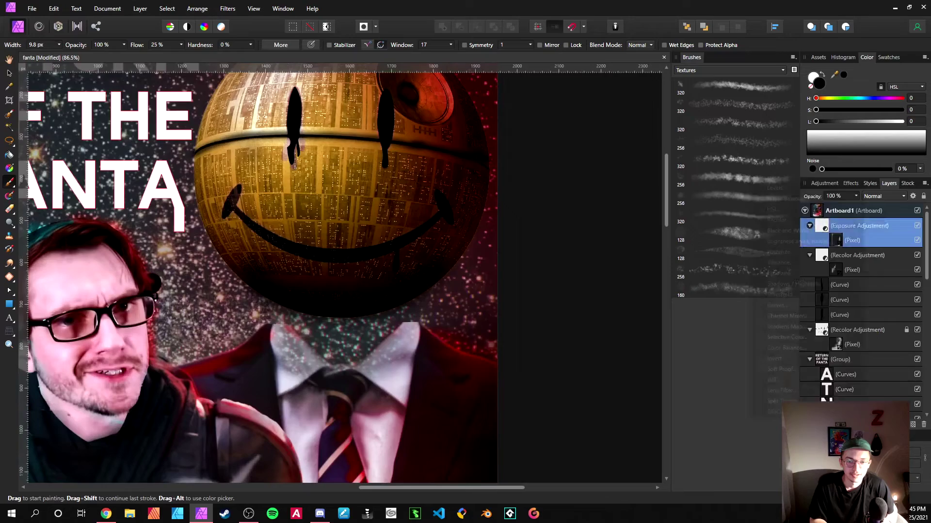
pyautogui.click(774, 210)
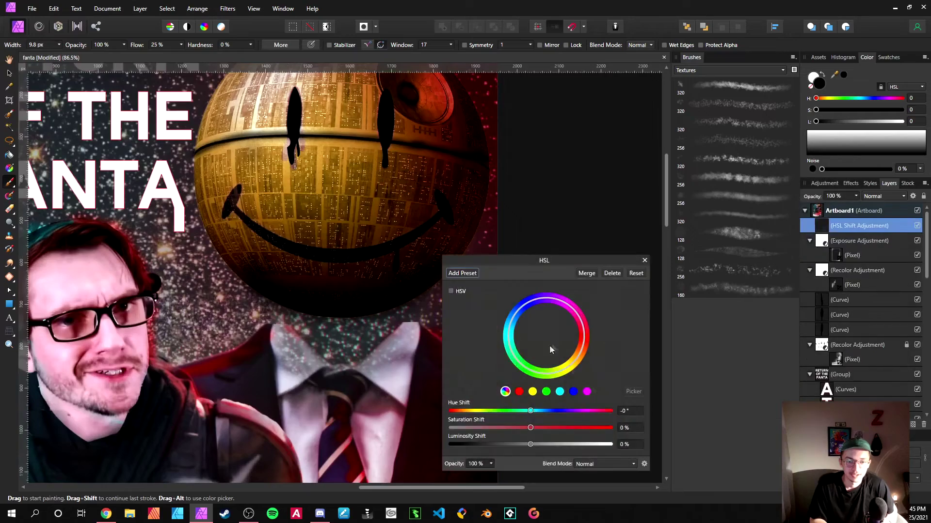
pyautogui.hotkey('ctrl', 'z')
# Add an Exposure adjustment of 4.492 above all layers and mask it with a new empty pixel layer.
pyautogui.click(864, 424)
pyautogui.click(838, 275)
pyautogui.moveTo(530, 444); pyautogui.dragTo(548, 444)
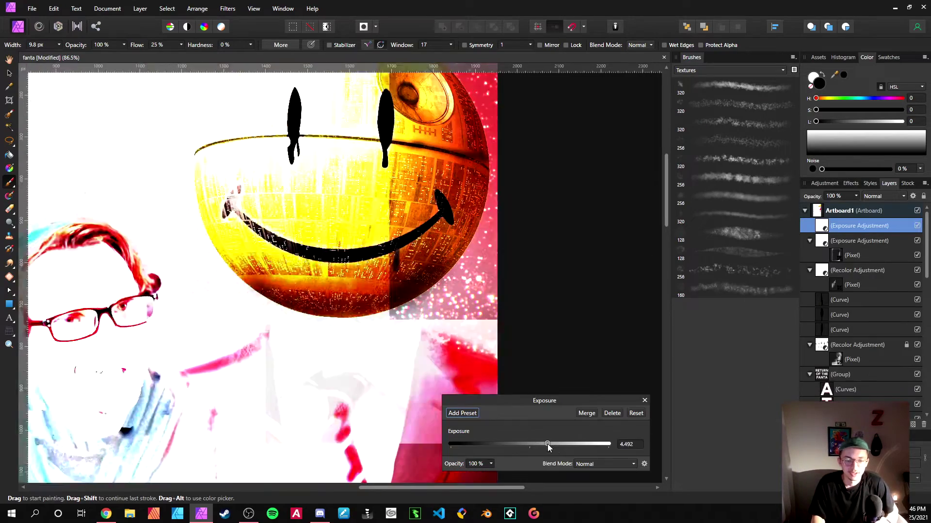
pyautogui.click(643, 401)
pyautogui.scroll(-6, 417, 178)
pyautogui.click(913, 425)
pyautogui.rightClick(845, 226)
pyautogui.click(805, 304)
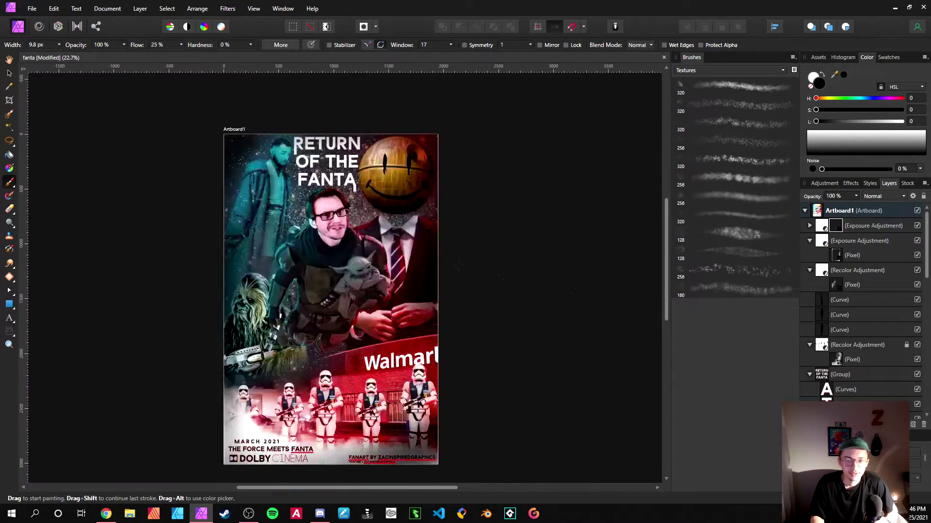
# Paint bright highlights through the new exposure mask on the Death Star and the figures, using soft brushes up to 211.8 px wide.
pyautogui.scroll(8, 391, 162)
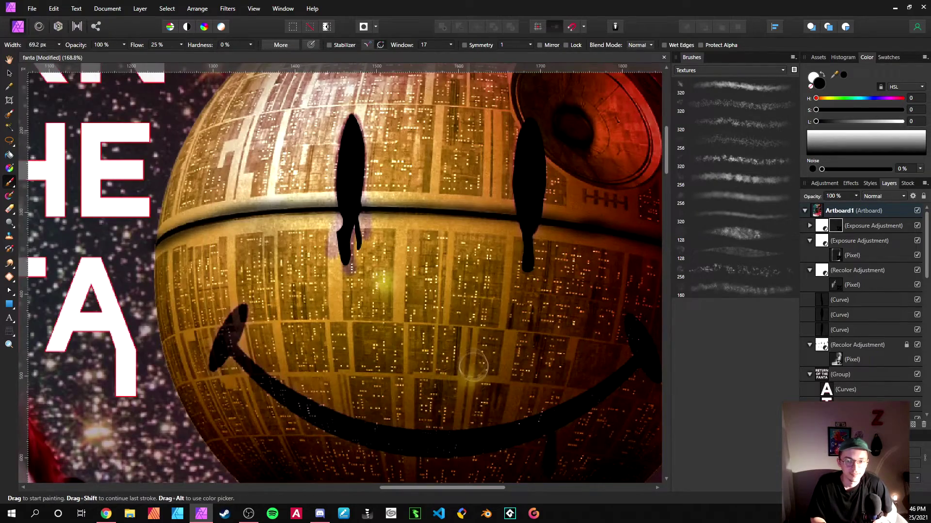
pyautogui.scroll(-5, 440, 245)
pyautogui.scroll(-1, 432, 290)
pyautogui.scroll(2, 408, 295)
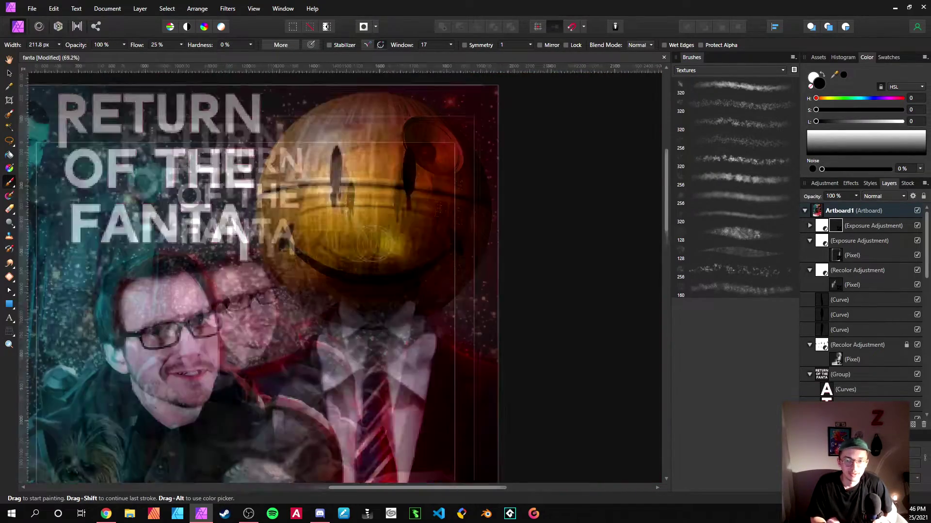
pyautogui.scroll(2, 436, 110)
pyautogui.scroll(-7, 485, 175)
pyautogui.moveTo(434, 260); pyautogui.dragTo(404, 367)
pyautogui.scroll(4, 407, 349)
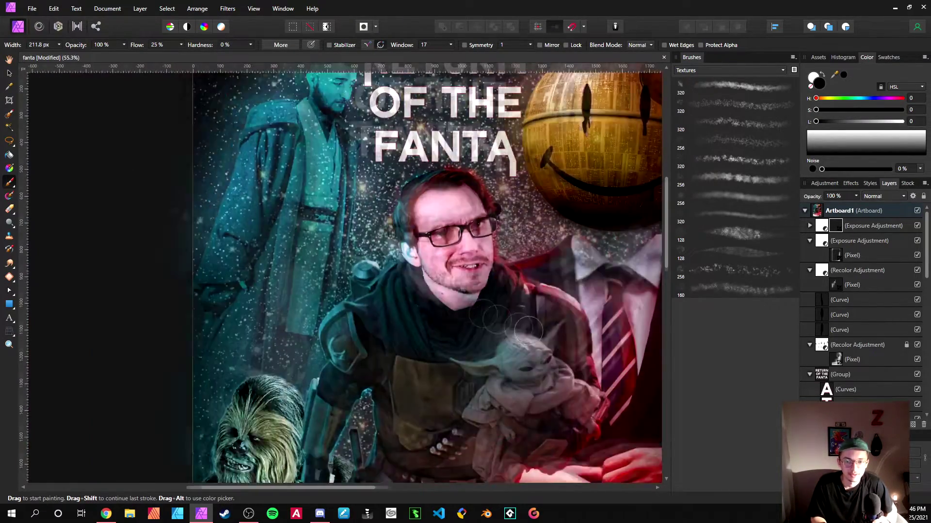
pyautogui.scroll(-3, 388, 233)
pyautogui.scroll(-1, 426, 218)
pyautogui.scroll(2, 456, 200)
pyautogui.scroll(-2, 459, 198)
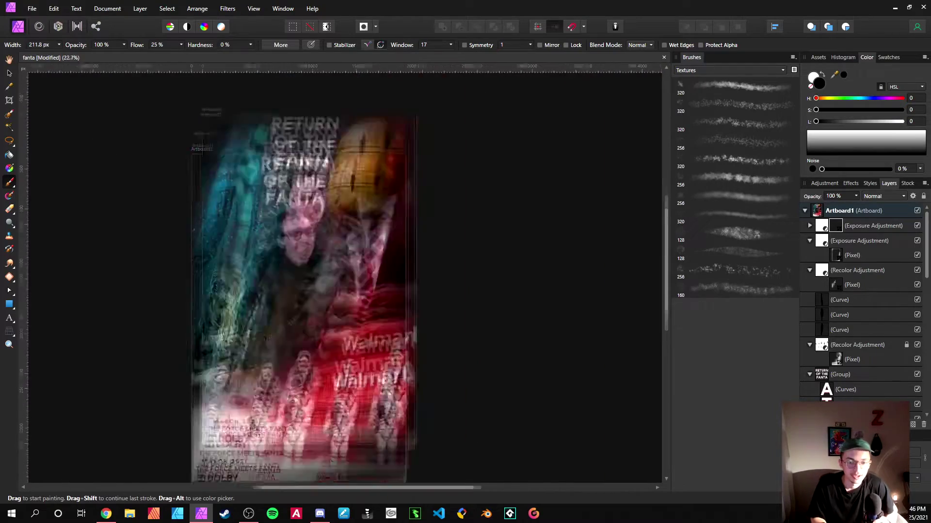
pyautogui.scroll(-1, 384, 187)
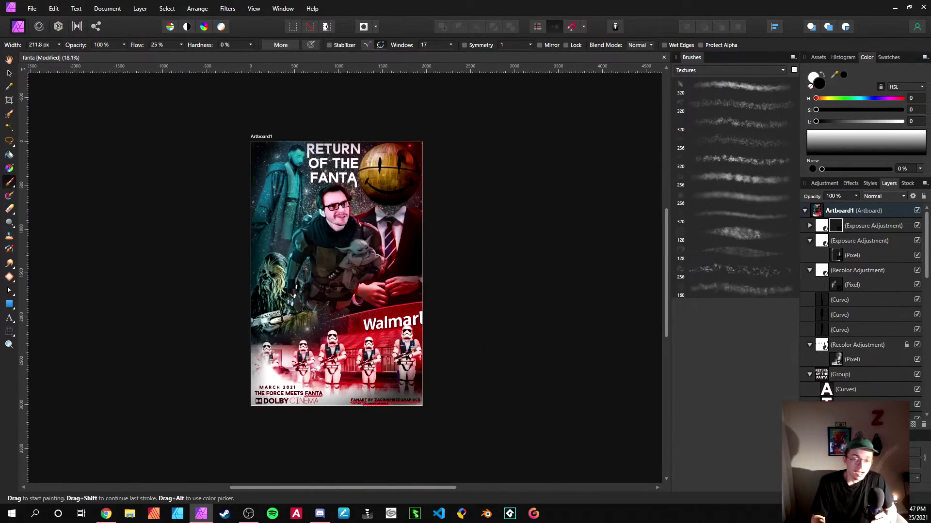
# Add an orange Recolor adjustment directly above the Background layer and set its blend mode to Add.
pyautogui.scroll(7, 337, 207)
pyautogui.scroll(4, 338, 180)
pyautogui.scroll(-10, 867, 355)
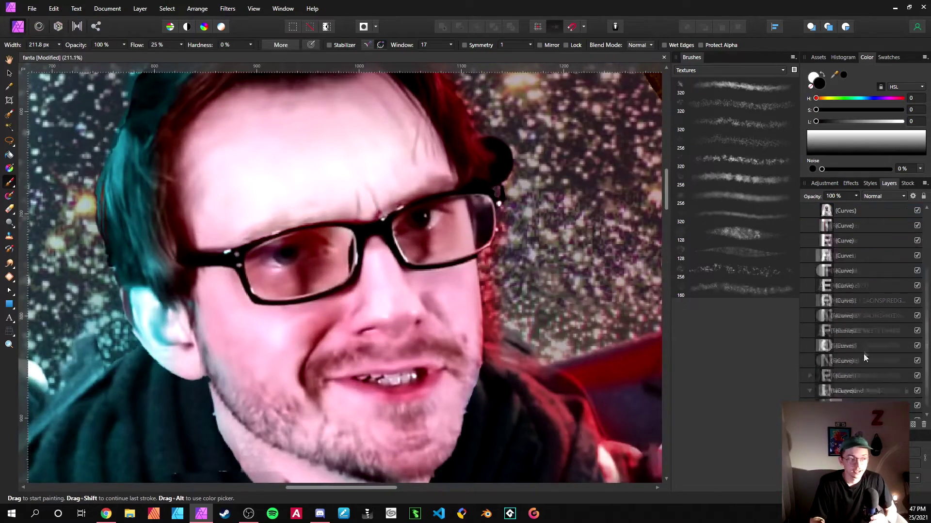
pyautogui.scroll(-8, 331, 250)
pyautogui.scroll(1, 416, 180)
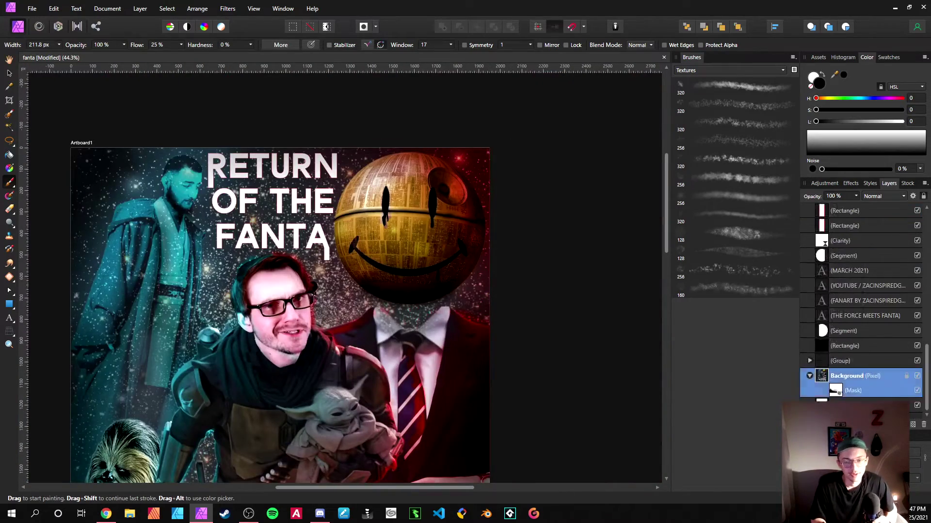
pyautogui.click(861, 425)
pyautogui.click(790, 218)
pyautogui.moveTo(451, 393); pyautogui.dragTo(465, 394)
pyautogui.click(604, 464)
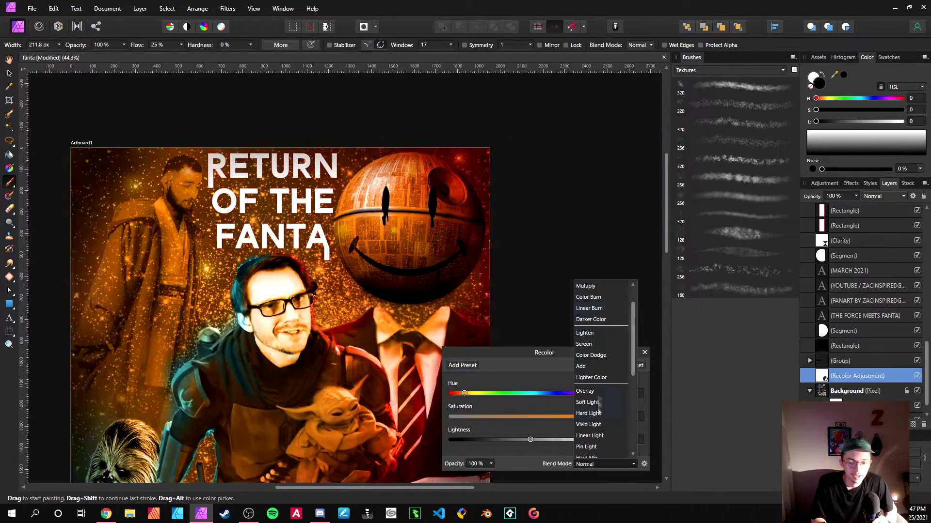
pyautogui.click(581, 367)
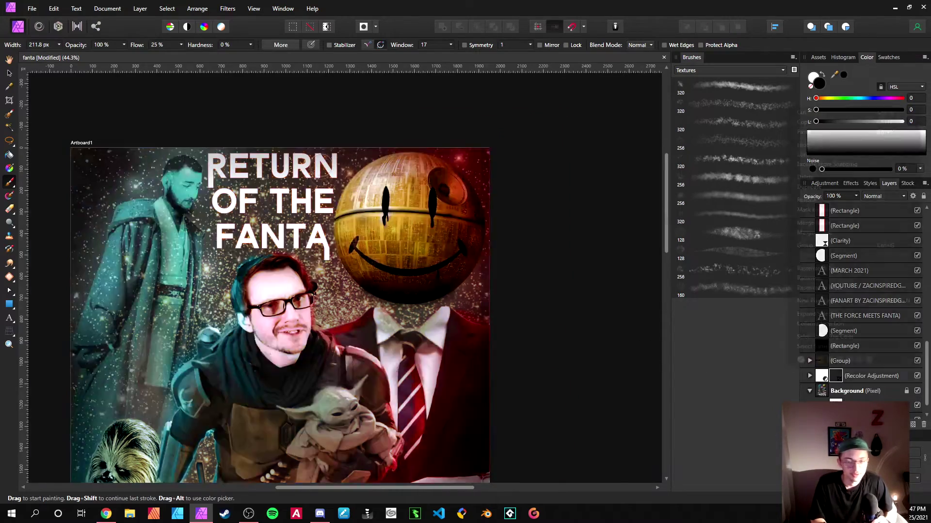
# Mask the orange Recolor adjustment and paint a warm glow into the starfield around the Death Star and suit collar.
pyautogui.scroll(3, 381, 193)
pyautogui.moveTo(346, 389); pyautogui.dragTo(504, 126)
pyautogui.scroll(-5, 415, 97)
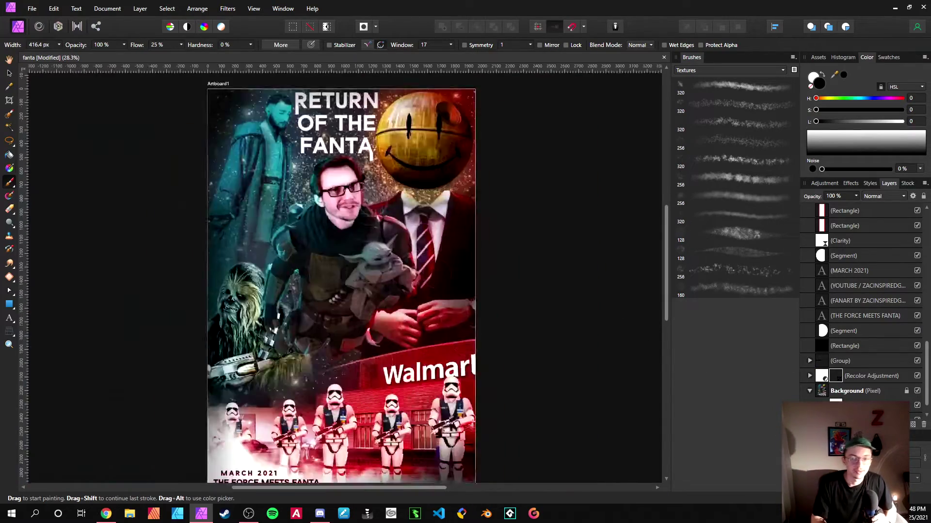
# Refine the nodes of the curve forming the Death Star's left eye and drip.
pyautogui.scroll(1, 277, 102)
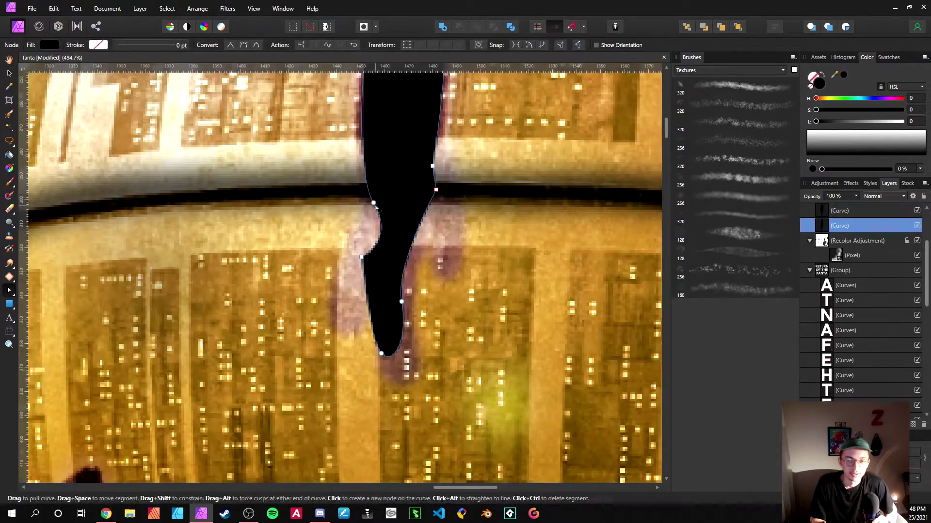
pyautogui.scroll(-5, 482, 291)
pyautogui.scroll(3, 431, 290)
pyautogui.scroll(-3, 339, 271)
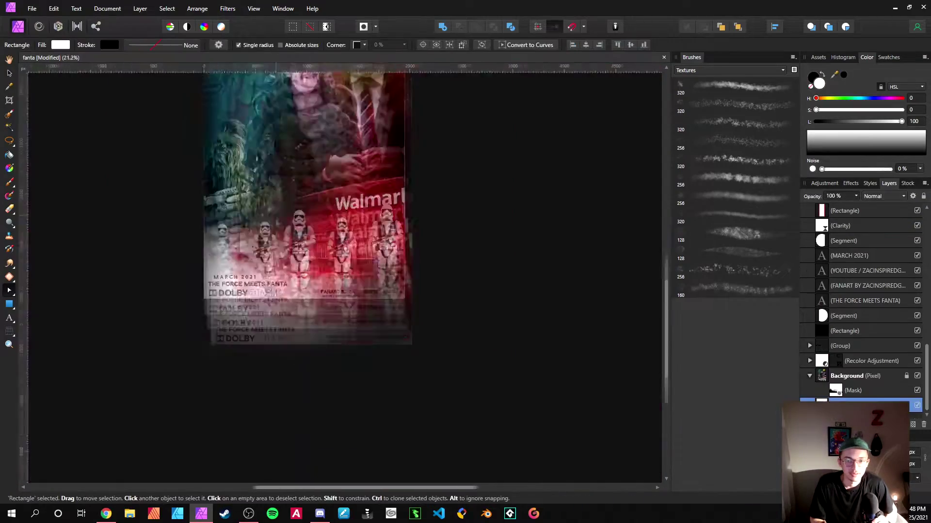
# Add a pixel layer below the title group and choose a 2000 px brush from Ian Barnard BLAST Powder Brushes 2.
pyautogui.scroll(3, 325, 229)
pyautogui.click(326, 230)
pyautogui.scroll(2, 326, 229)
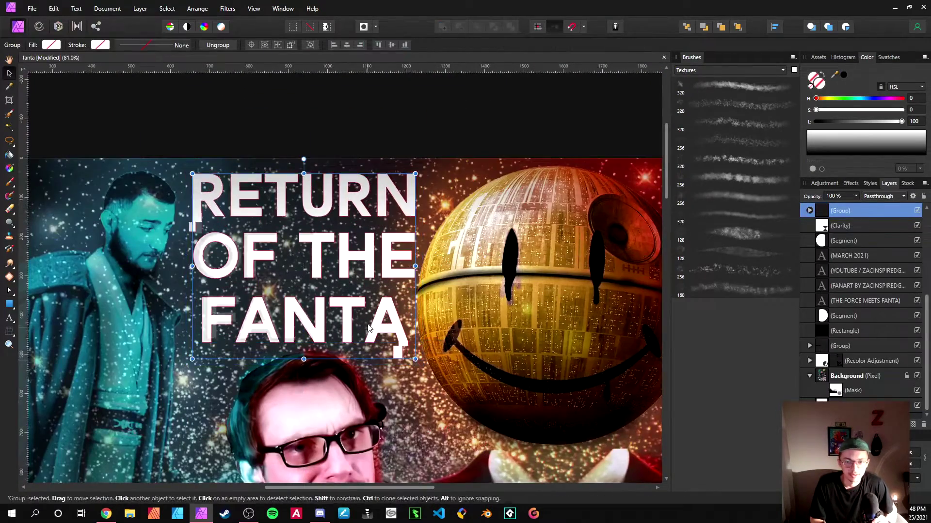
pyautogui.scroll(-3, 306, 194)
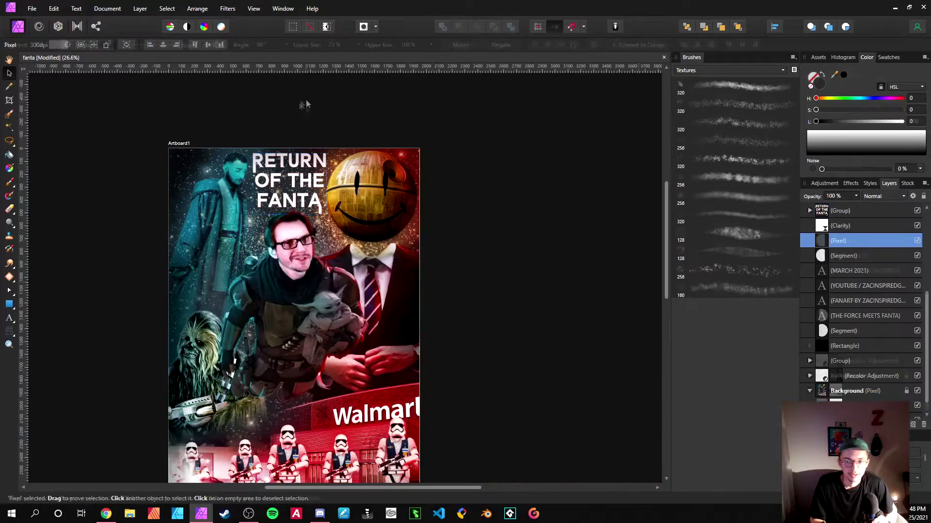
pyautogui.scroll(3, 305, 98)
pyautogui.click(725, 71)
pyautogui.click(740, 182)
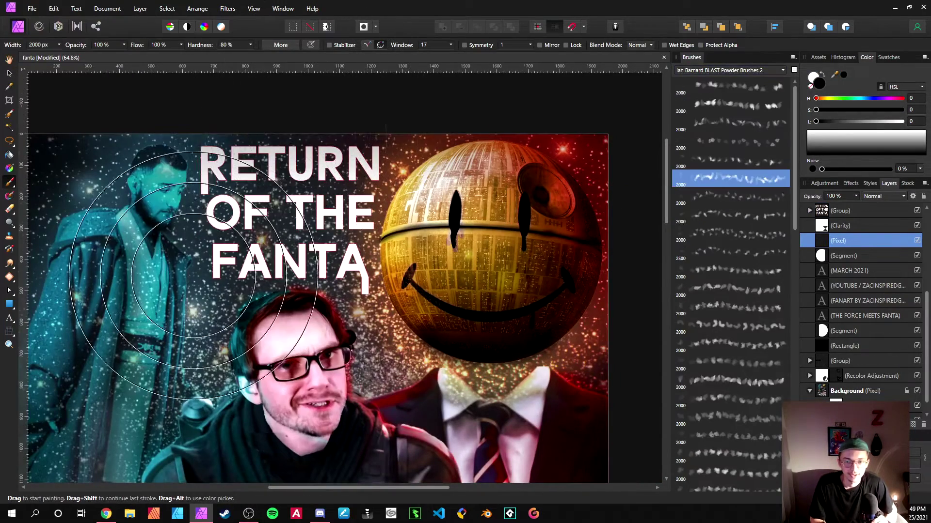
# Try painting salmon smoke in HSL 14, 56, 63 between the robed figure and the title.
pyautogui.scroll(-4, 193, 277)
pyautogui.scroll(2, 349, 194)
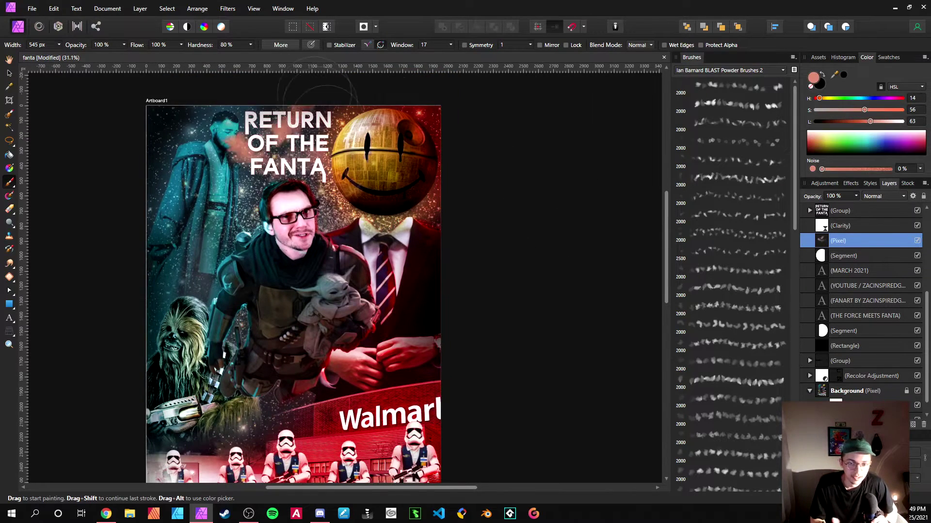
pyautogui.hotkey('ctrl', 'z')
# Enlarge the powder brush to 1449.7 px and paint teal smoke over the poster's left side and red smoke over its right.
pyautogui.moveTo(819, 98); pyautogui.dragTo(901, 99)
pyautogui.scroll(-1, 276, 127)
pyautogui.press(']')
pyautogui.press(']')
pyautogui.press(']')
pyautogui.press(']')
pyautogui.press(']')
pyautogui.press(']')
pyautogui.press(']')
pyautogui.click(174, 238)
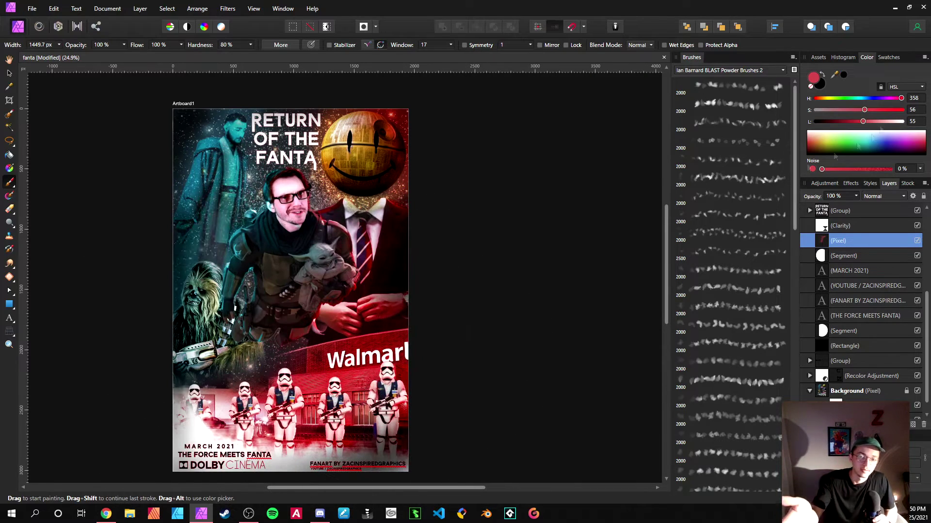
pyautogui.press('x')
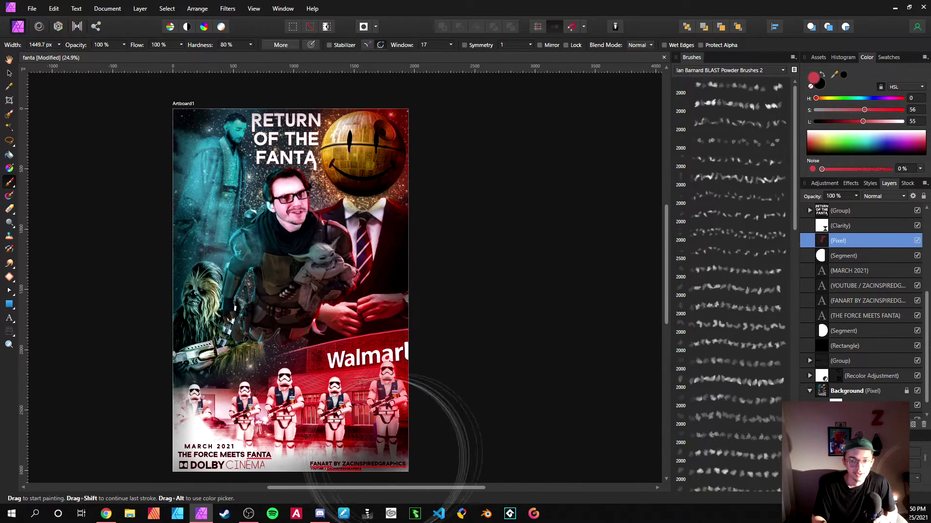
pyautogui.moveTo(568, 391); pyautogui.dragTo(550, 374)
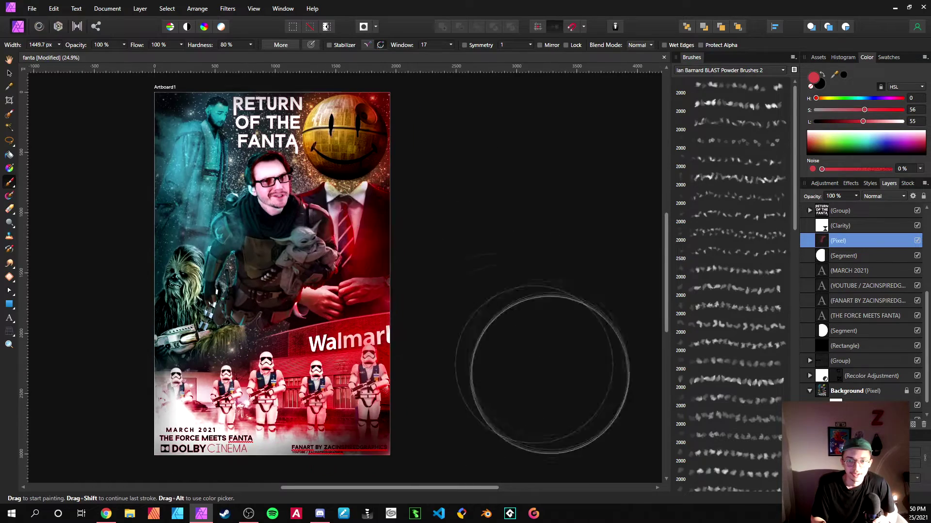
# Add a Levels adjustment above the Background layer and set the Red channel's black level to 28%.
pyautogui.click(866, 207)
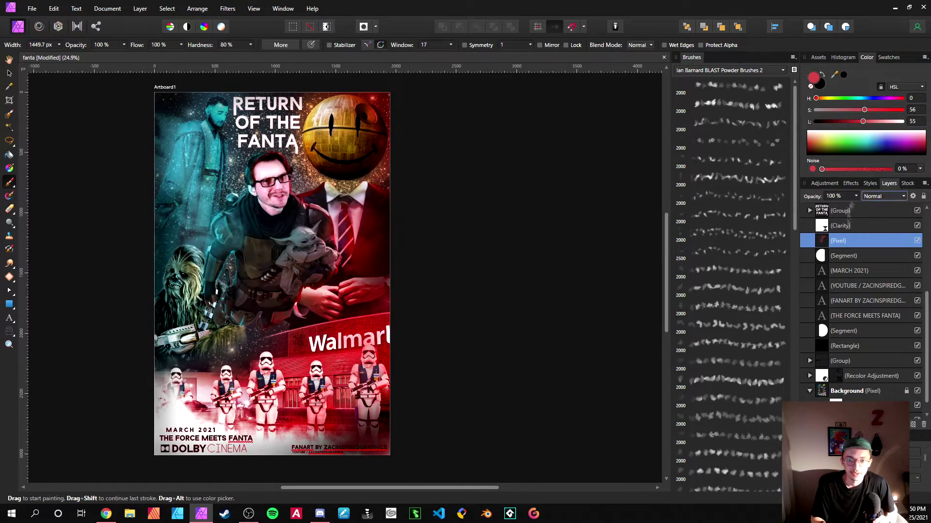
pyautogui.click(859, 425)
pyautogui.click(785, 187)
pyautogui.click(527, 338)
pyautogui.click(509, 360)
pyautogui.moveTo(451, 360); pyautogui.dragTo(504, 360)
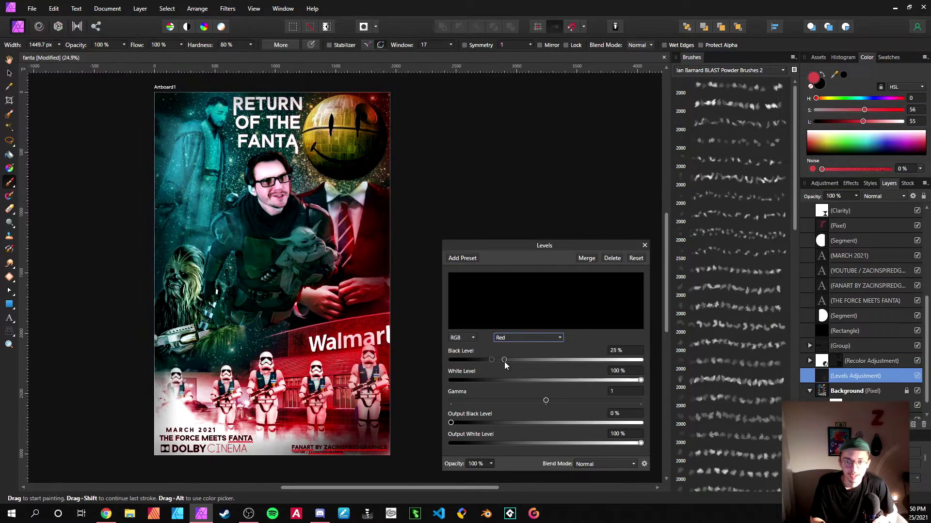
# Set the Levels adjustment's Master channel to a black level of 3% and a white level of 93%.
pyautogui.moveTo(482, 169); pyautogui.dragTo(561, 191)
pyautogui.scroll(1, 561, 191)
pyautogui.click(516, 338)
pyautogui.scroll(-2, 246, 274)
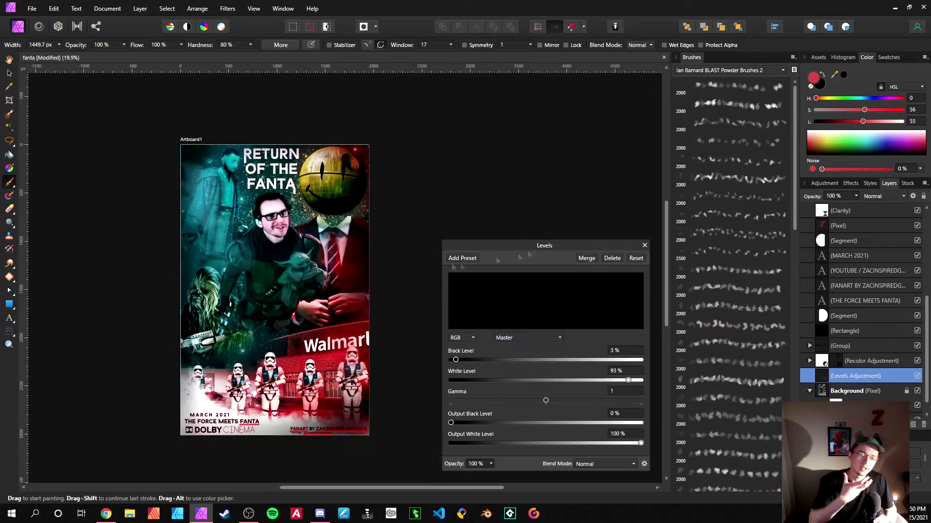
pyautogui.click(645, 245)
# Add a mask to the Levels adjustment and erase its effect over the Death Star with a 514.9 px eraser.
pyautogui.click(848, 425)
pyautogui.click(9, 208)
pyautogui.scroll(2, 305, 194)
pyautogui.scroll(3, 353, 267)
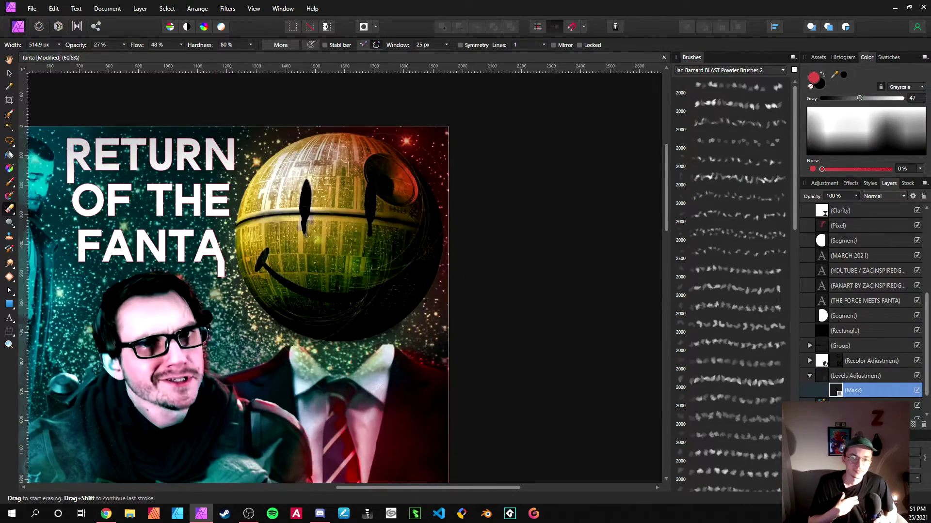
pyautogui.scroll(-3, 384, 274)
pyautogui.scroll(1, 306, 290)
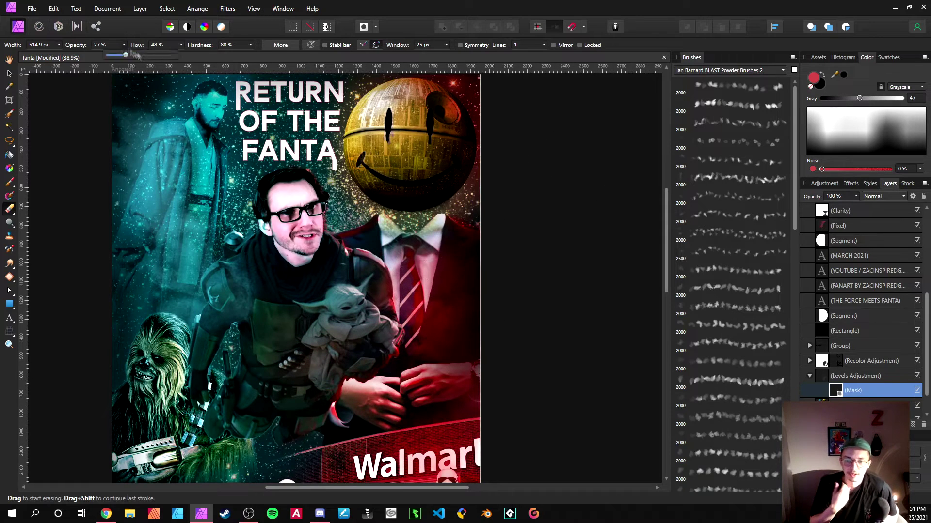
# Erase more of the Levels mask around the central figures with a soft Basic brush and set the adjustment's opacity to 50%.
pyautogui.click(730, 70)
pyautogui.click(707, 76)
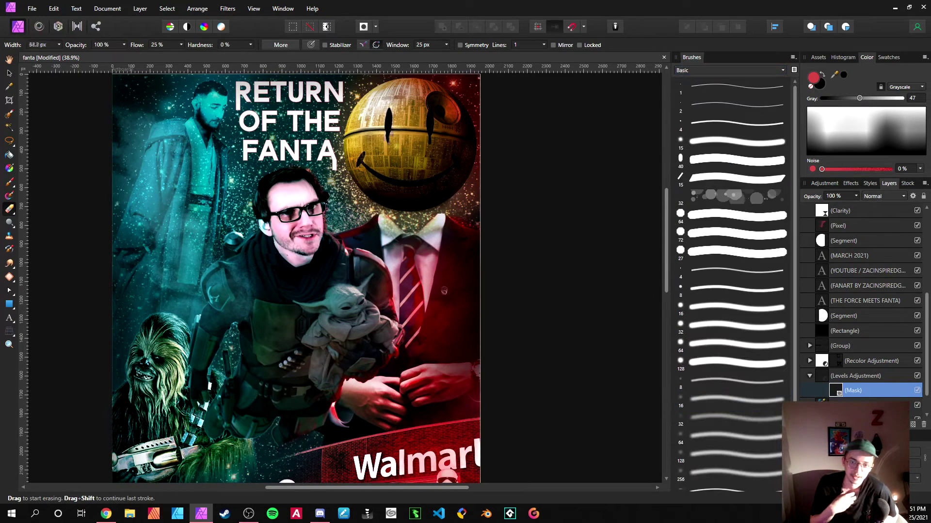
pyautogui.scroll(-1, 735, 204)
pyautogui.scroll(-2, 436, 339)
pyautogui.scroll(4, 476, 368)
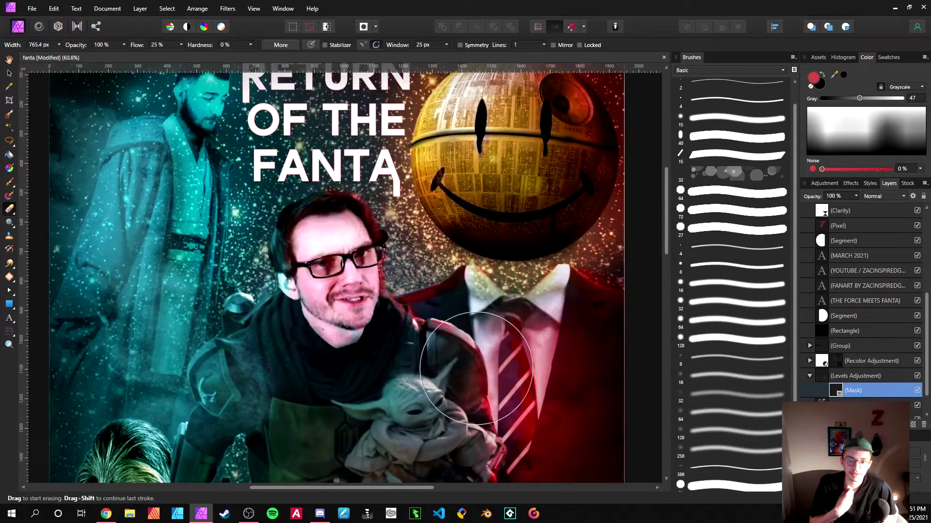
pyautogui.scroll(1, 359, 303)
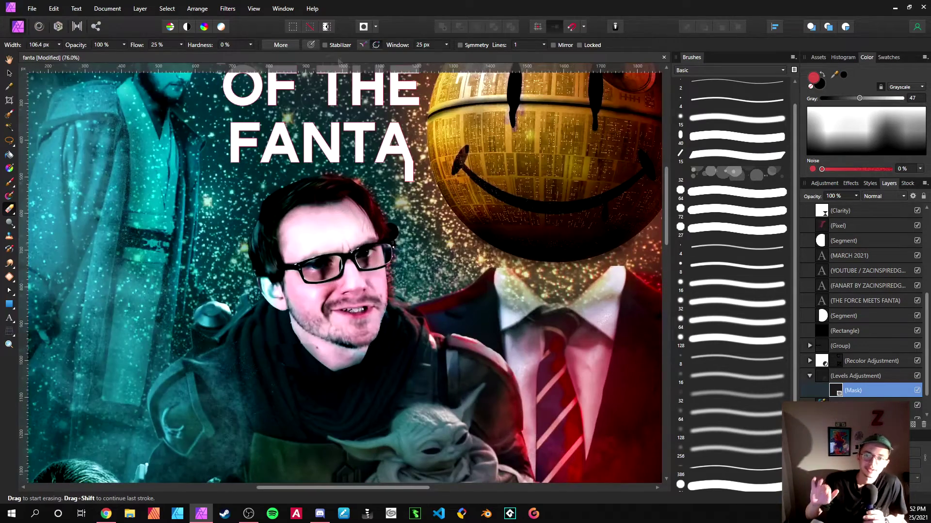
pyautogui.scroll(-4, 369, 271)
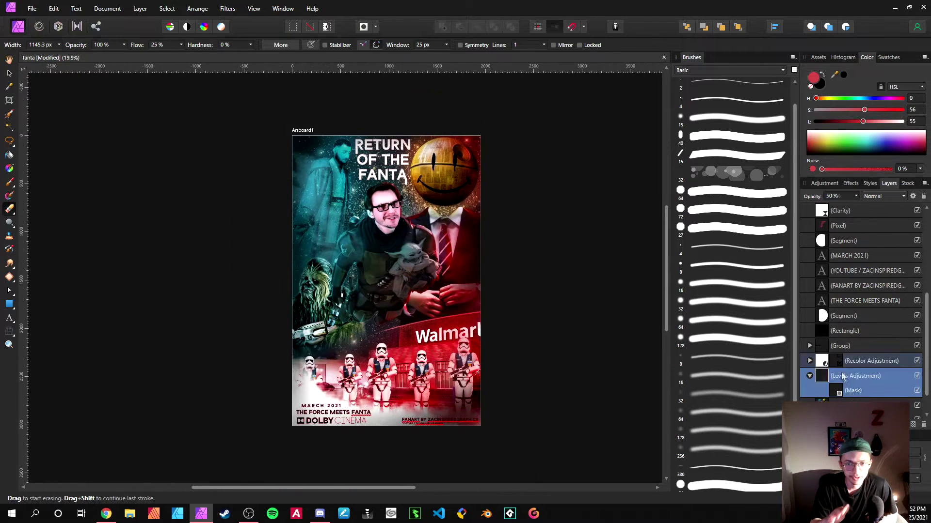
pyautogui.click(836, 424)
pyautogui.click(806, 284)
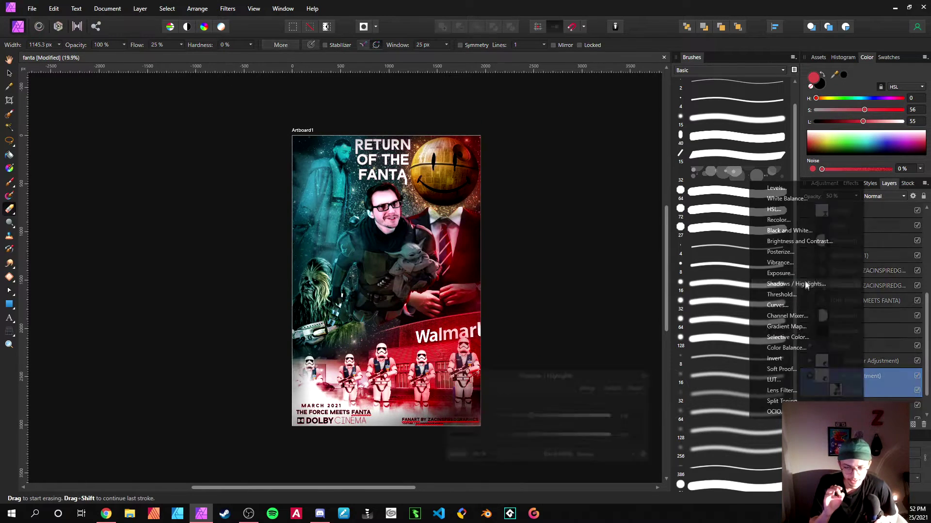
pyautogui.hotkey('ctrl', 'z')
# Add a strongly darkening Exposure adjustment above the Levels adjustment and mask it.
pyautogui.click(836, 425)
pyautogui.click(805, 274)
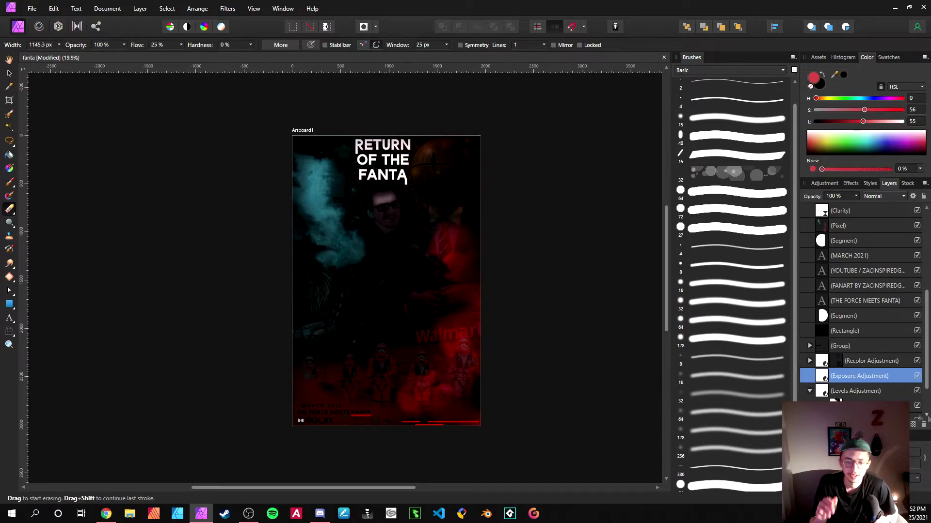
pyautogui.rightClick(863, 376)
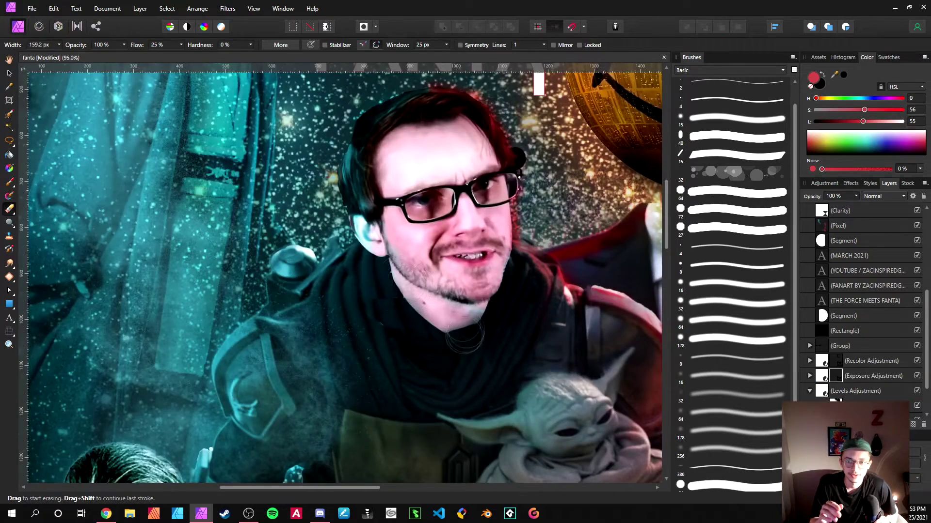